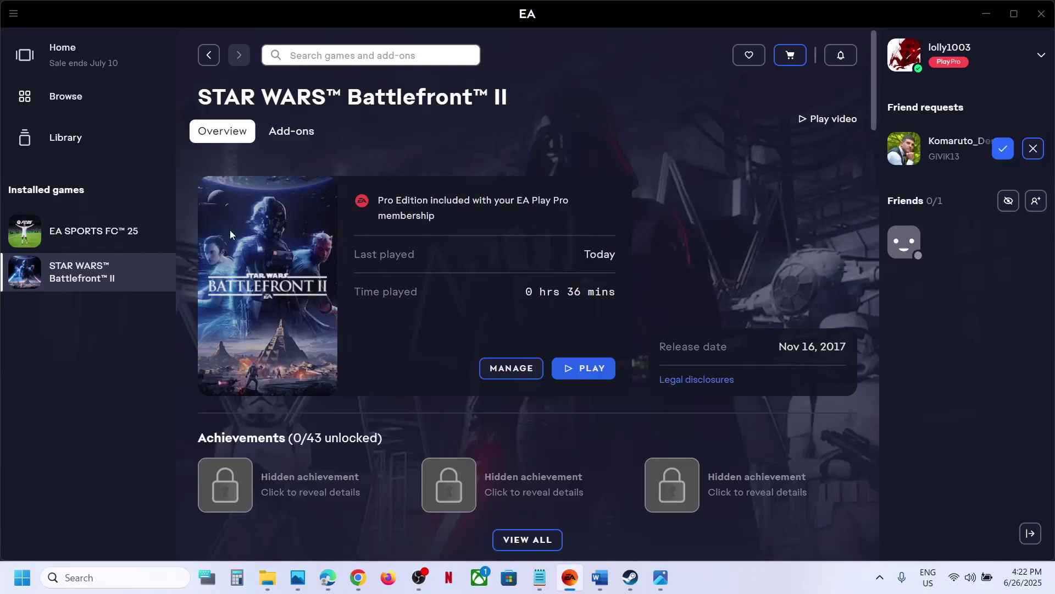
Step: Open the installation folder of STAR WARS Battlefront II from the game's properties
{"action": "left_click", "coordinate": [522, 372]}
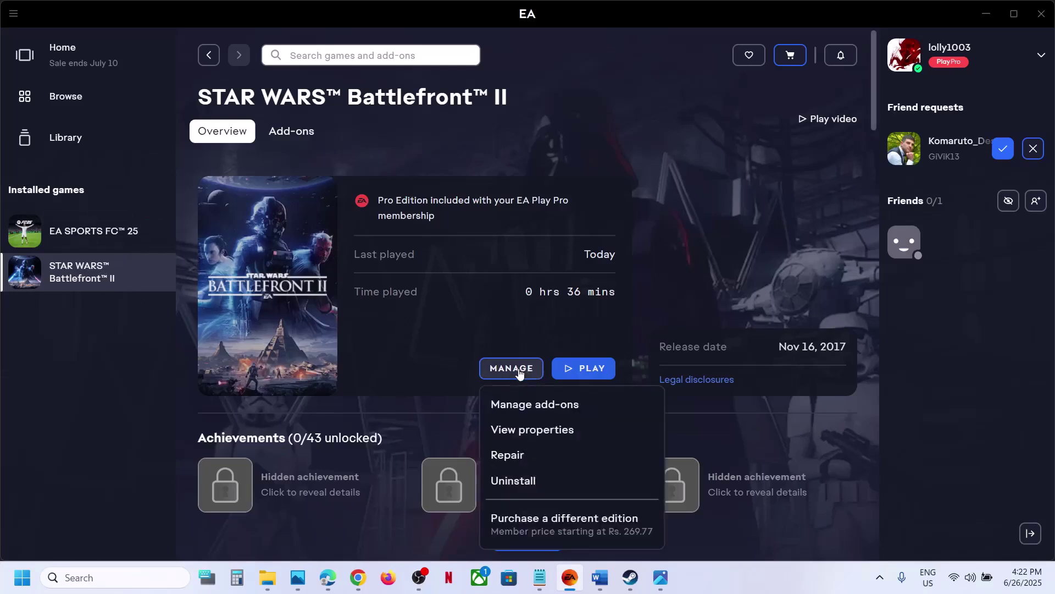
{"action": "left_click", "coordinate": [560, 437]}
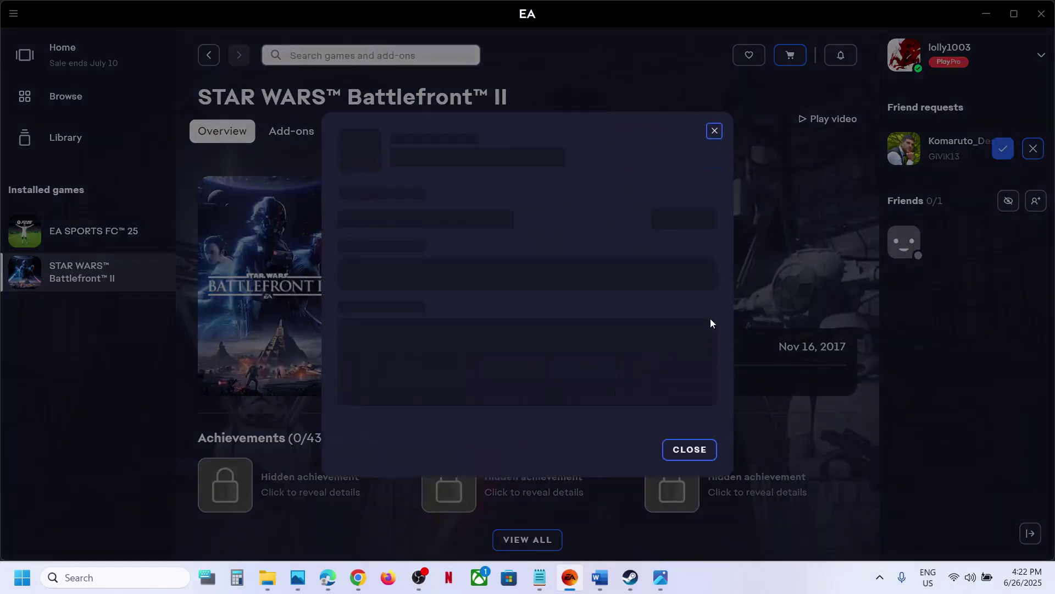
{"action": "left_click", "coordinate": [675, 199]}
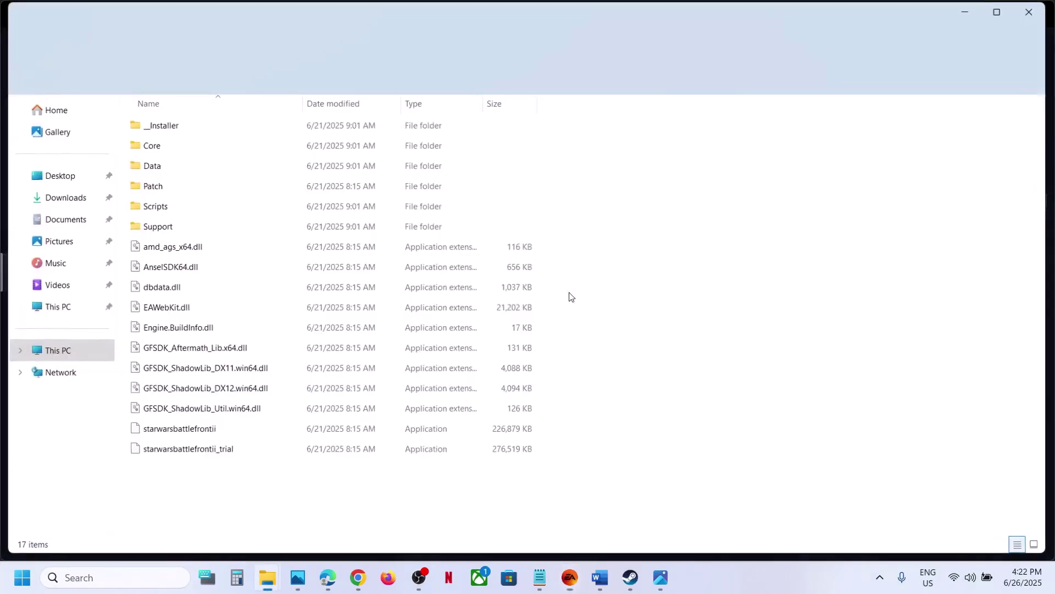
Step: Switch to Steam and browse the local files of the starwarsbattlefrontii library entry
{"action": "left_click", "coordinate": [628, 582]}
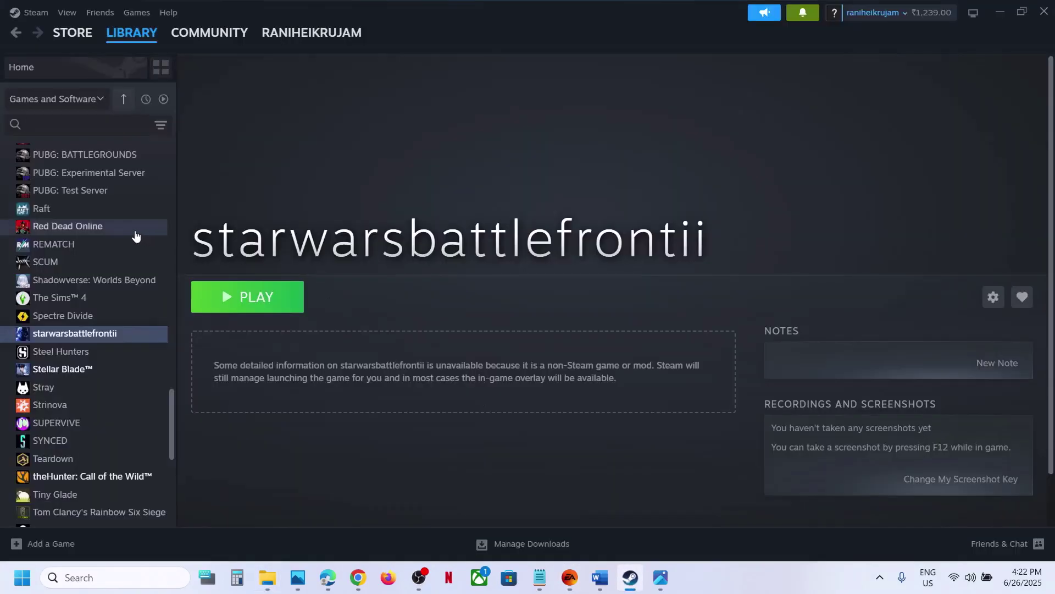
{"action": "right_click", "coordinate": [102, 333]}
{"action": "mouse_move", "coordinate": [137, 413]}
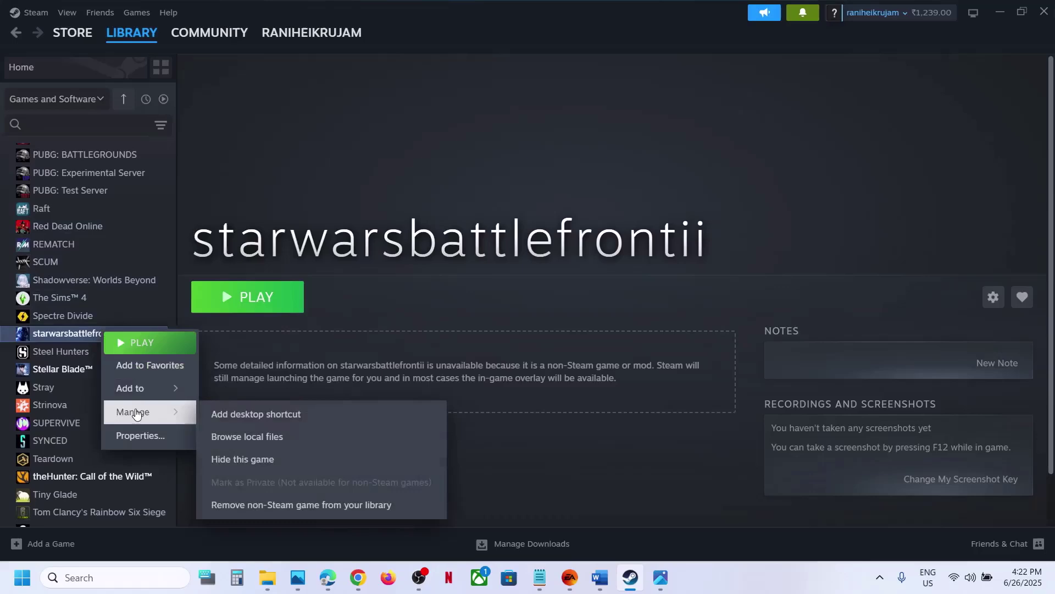
{"action": "left_click", "coordinate": [292, 442]}
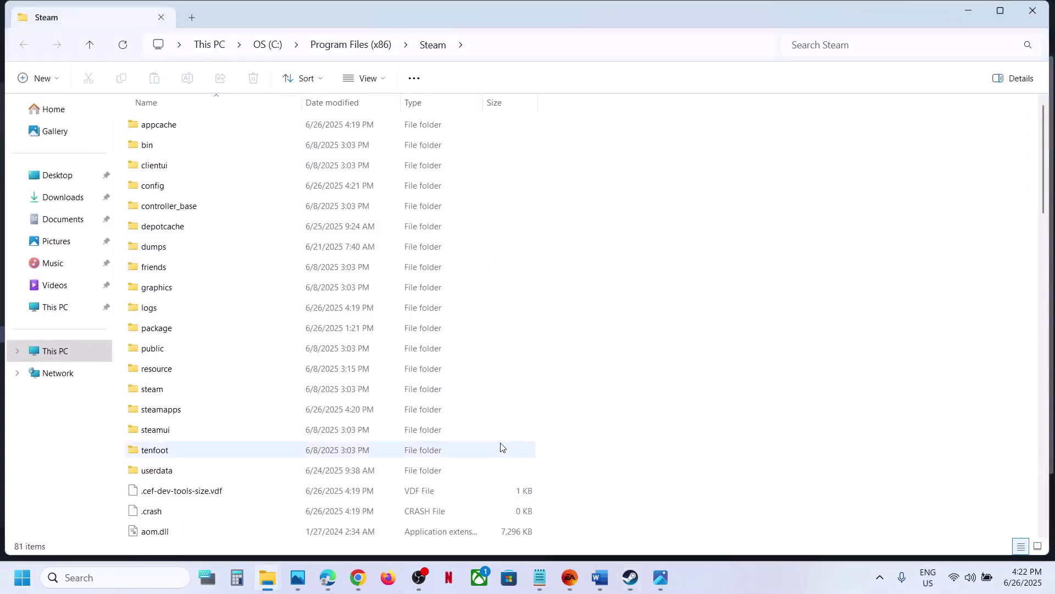
Step: Return to the STAR WARS Battlefront II folder and apply the run-as-administrator compatibility setting to the starwarsbattlefrontii application
{"action": "mouse_move", "coordinate": [272, 574]}
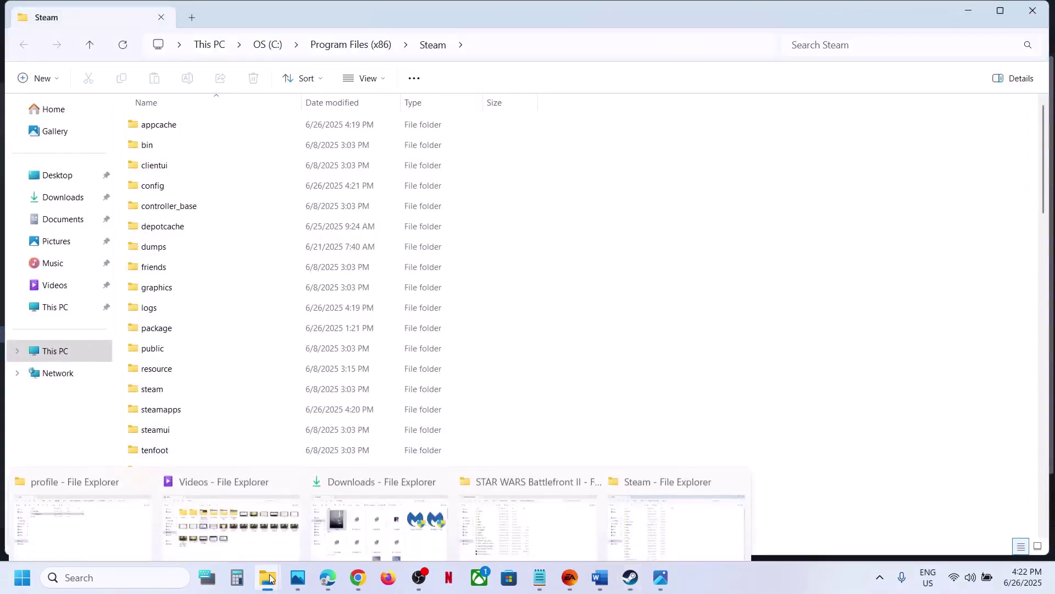
{"action": "left_click", "coordinate": [546, 530]}
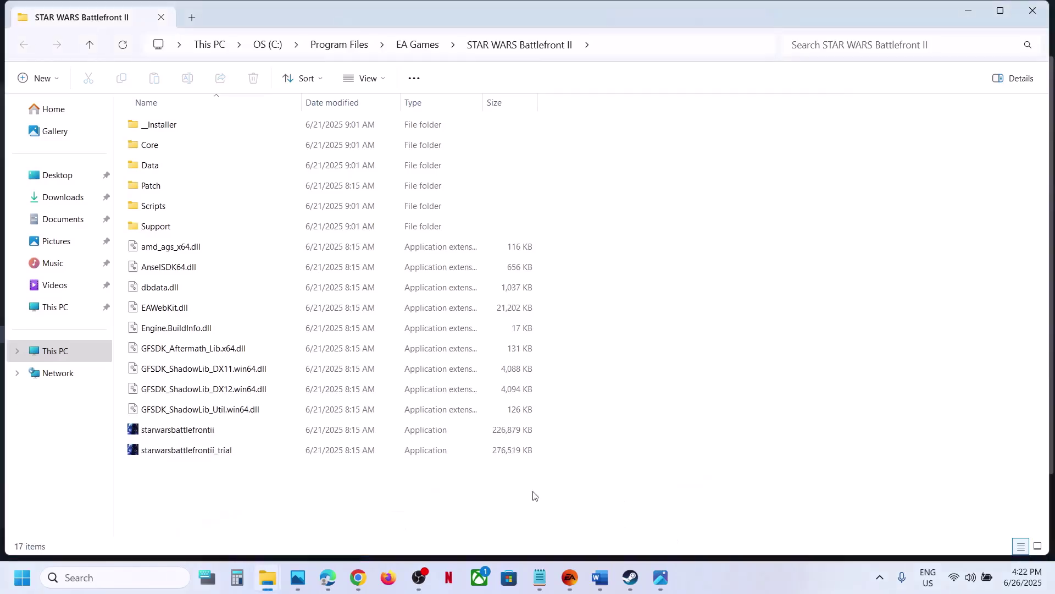
{"action": "left_click", "coordinate": [214, 432]}
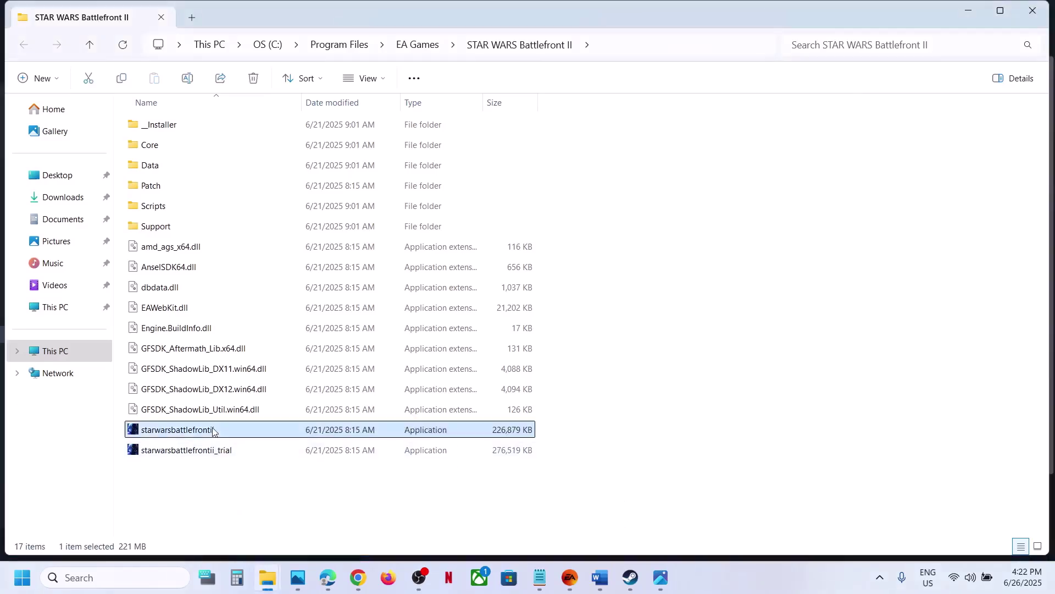
{"action": "right_click", "coordinate": [214, 432]}
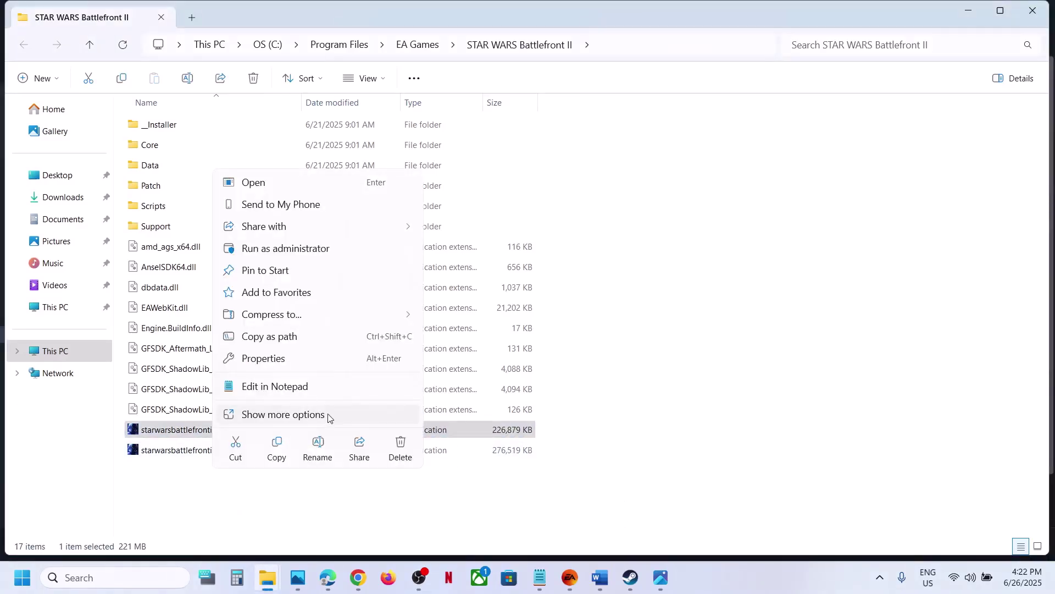
{"action": "left_click", "coordinate": [271, 365]}
{"action": "left_click", "coordinate": [339, 216]}
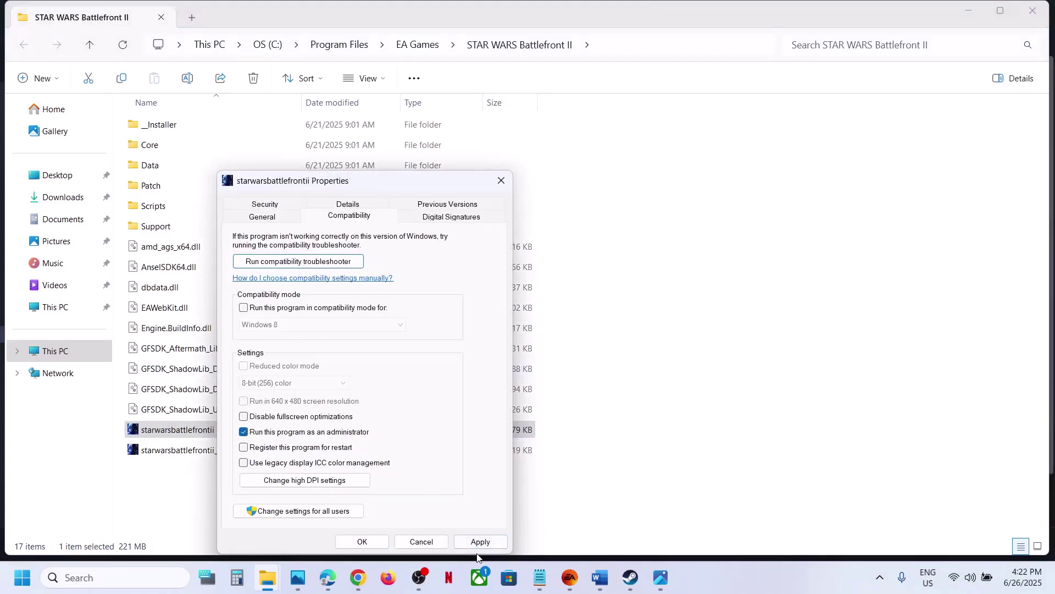
{"action": "left_click", "coordinate": [479, 542]}
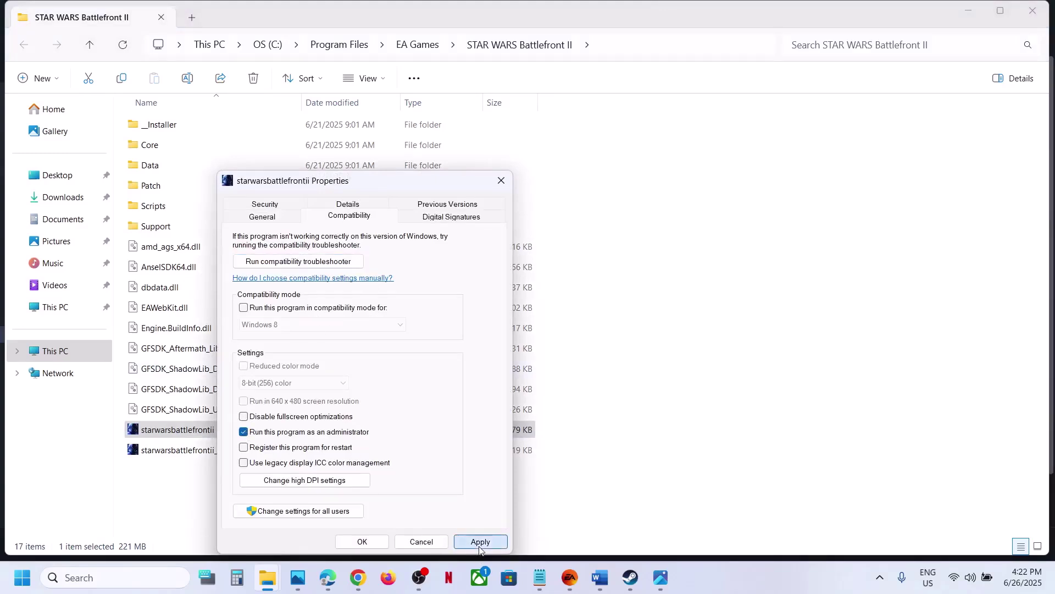
{"action": "left_click", "coordinate": [362, 541]}
Step: Switch to the Word document and read the advice on disconnecting the PC from internet protection services such as Circle
{"action": "left_click", "coordinate": [599, 580]}
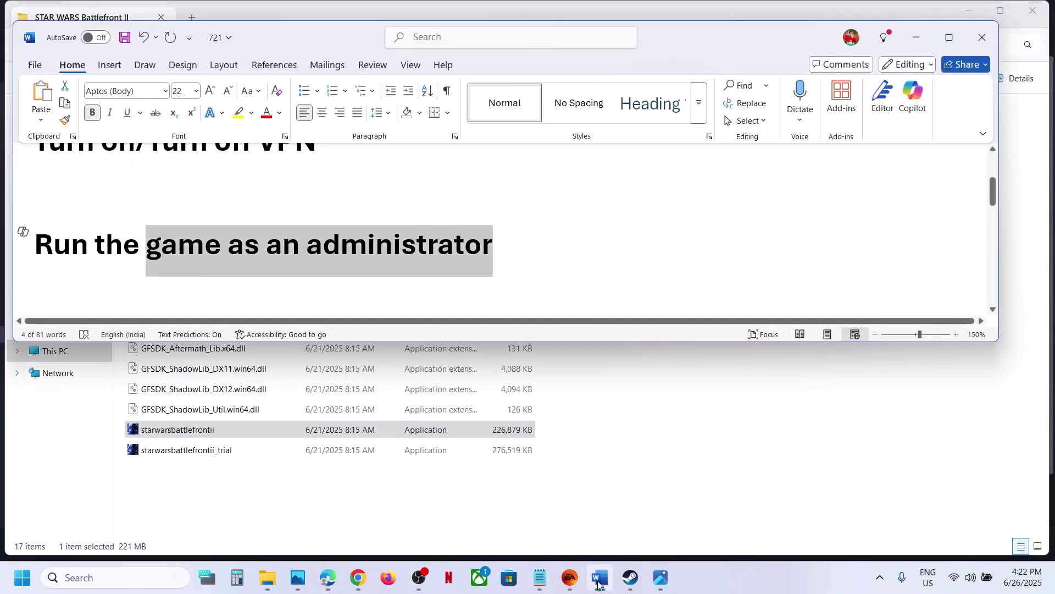
{"action": "scroll", "coordinate": [426, 248], "scroll_direction": "down", "scroll_amount": 3}
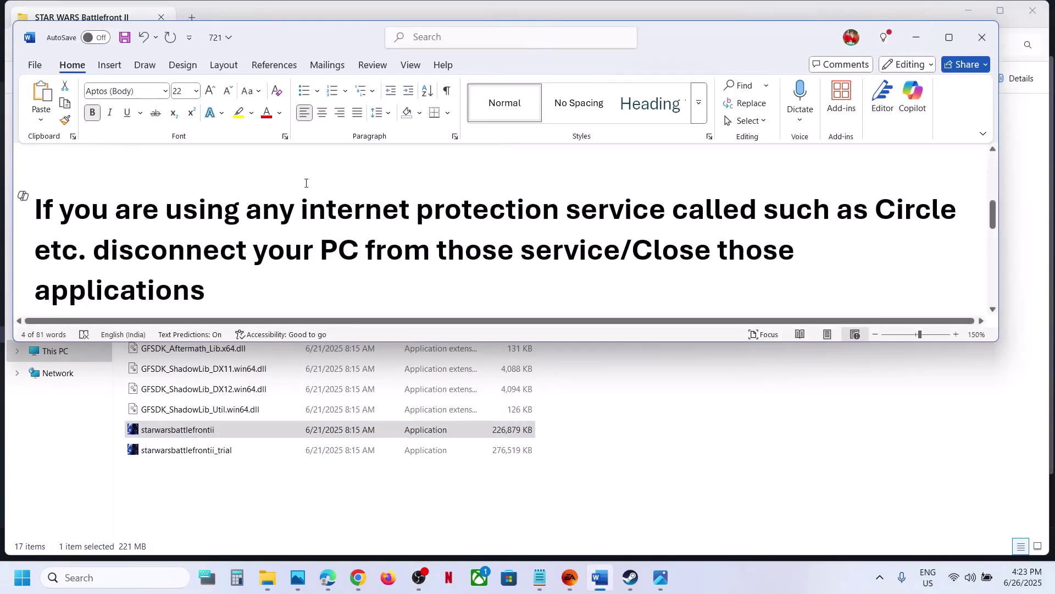
{"action": "left_click_drag", "start_coordinate": [766, 210], "coordinate": [929, 218]}
{"action": "left_click_drag", "start_coordinate": [342, 214], "coordinate": [671, 213]}
{"action": "left_click_drag", "start_coordinate": [115, 242], "coordinate": [620, 250]}
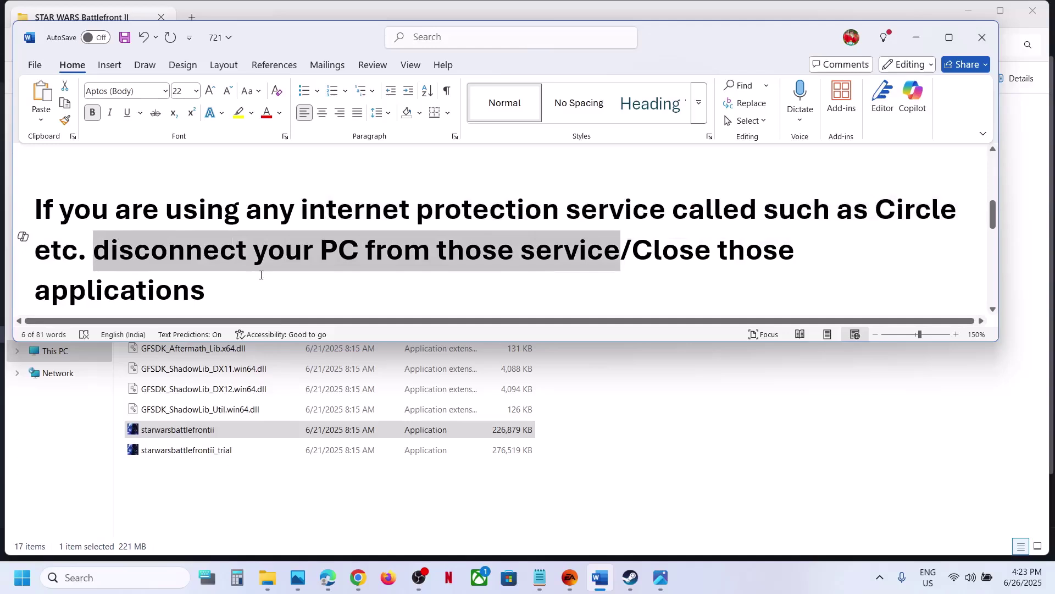
{"action": "left_click_drag", "start_coordinate": [256, 287], "coordinate": [110, 220]}
{"action": "left_click", "coordinate": [111, 219]}
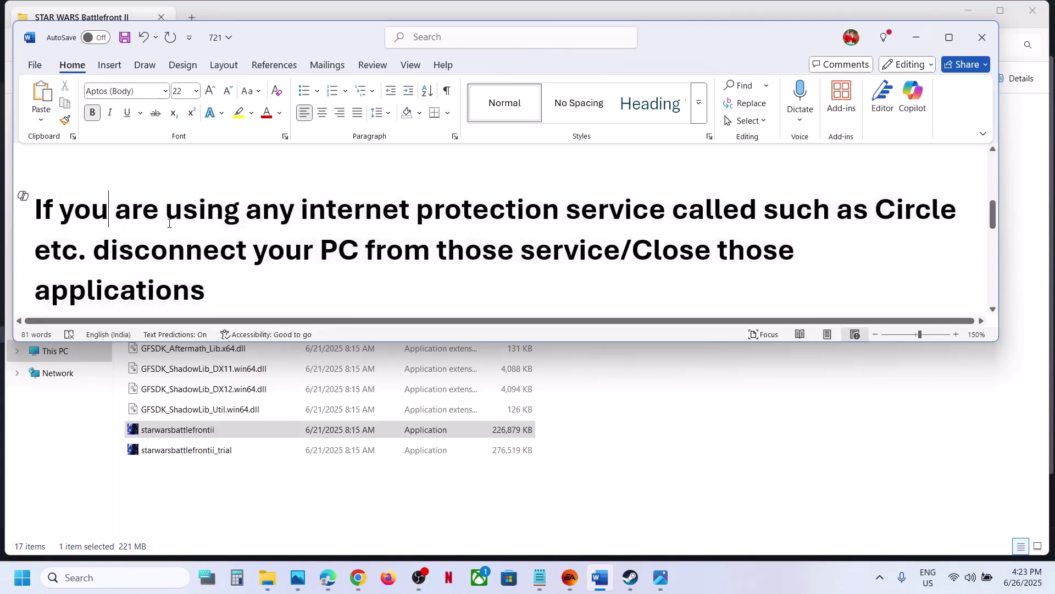
Step: Read the advice on allowing the game exe through third-party antivirus programs and Windows Security
{"action": "scroll", "coordinate": [231, 244], "scroll_direction": "down", "scroll_amount": 5}
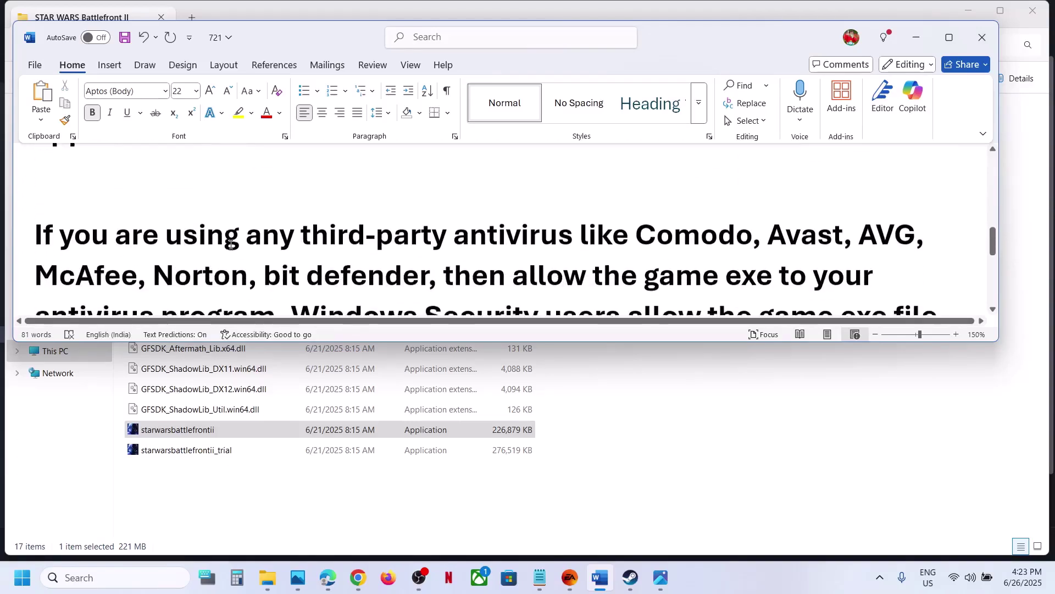
{"action": "left_click_drag", "start_coordinate": [102, 202], "coordinate": [247, 273]}
{"action": "left_click", "coordinate": [285, 276]}
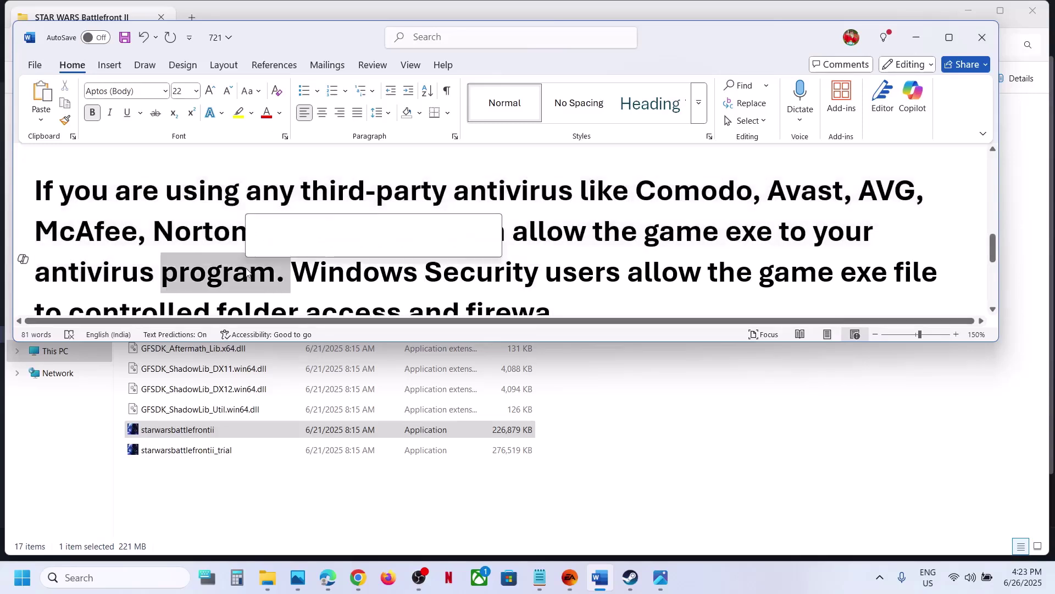
{"action": "left_click", "coordinate": [733, 209]}
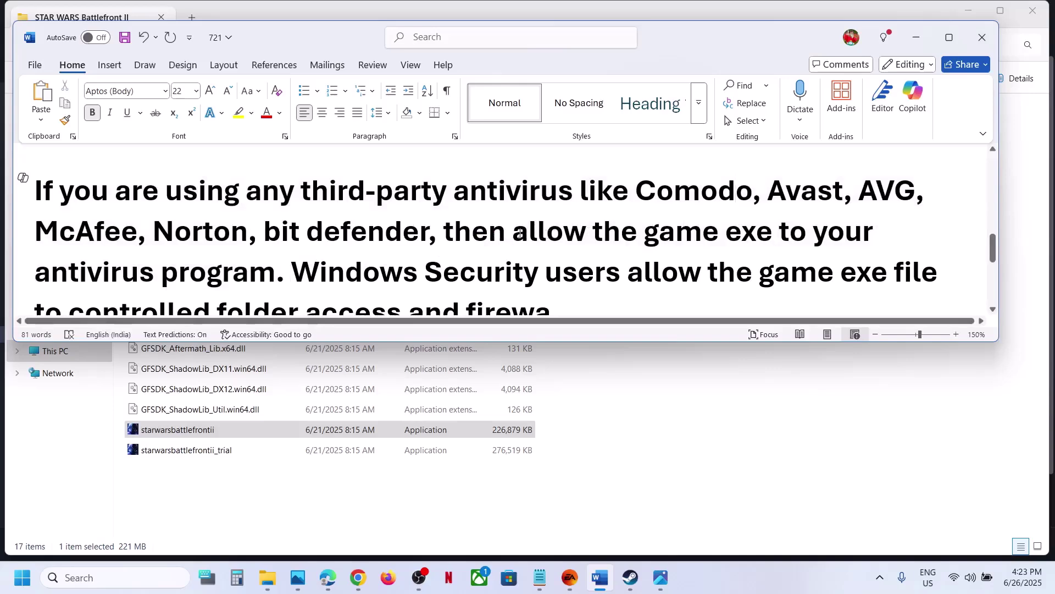
{"action": "left_click_drag", "start_coordinate": [519, 233], "coordinate": [276, 274]}
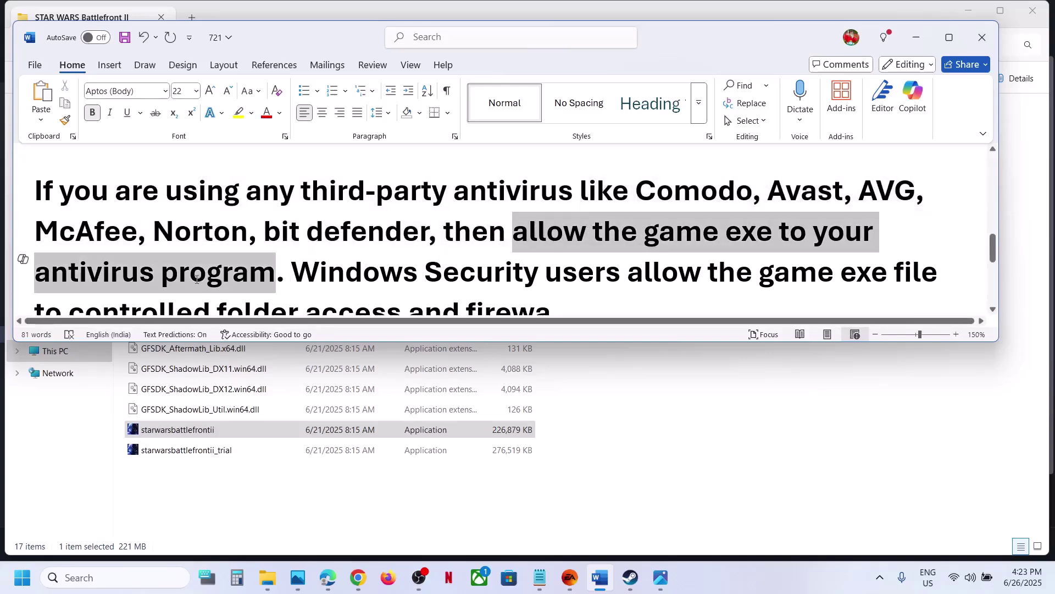
{"action": "left_click", "coordinate": [365, 278]}
Step: Open the Virus & threat protection area of Windows Security from the Windows privacy and security settings
{"action": "key", "text": "super+i"}
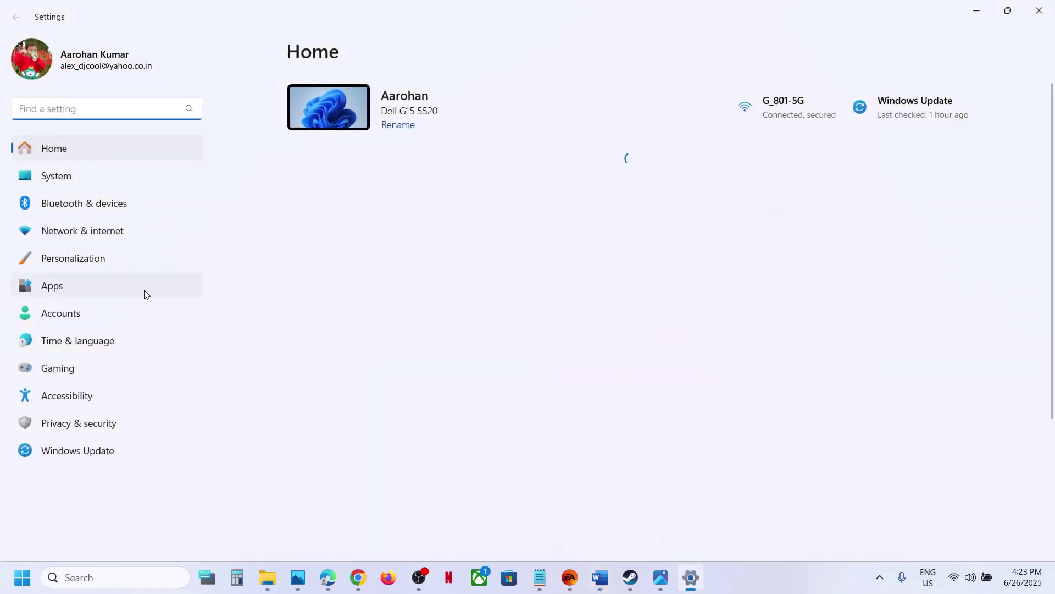
{"action": "left_click", "coordinate": [92, 424]}
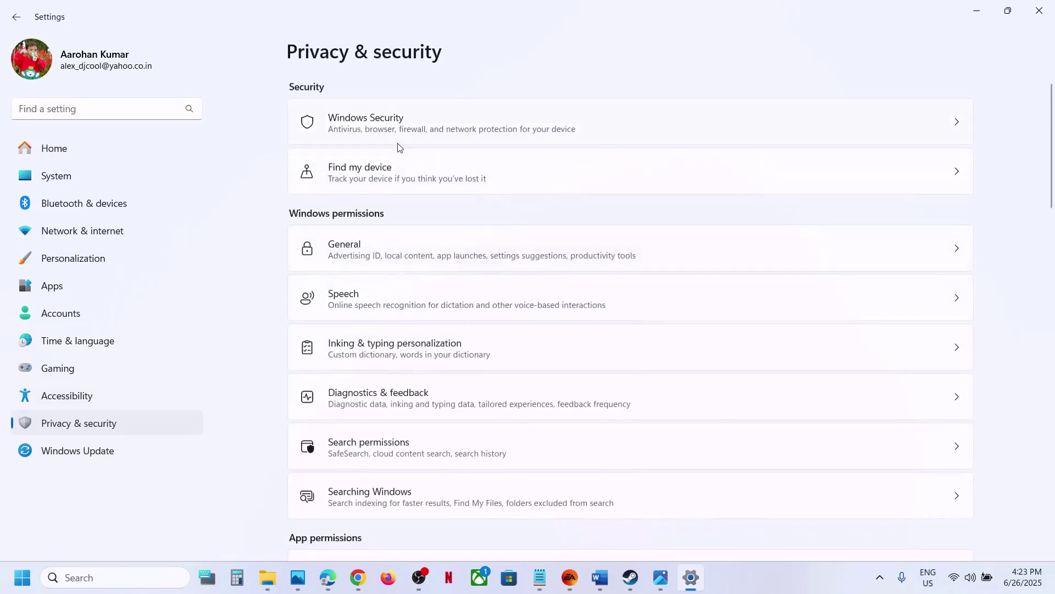
{"action": "left_click", "coordinate": [432, 127]}
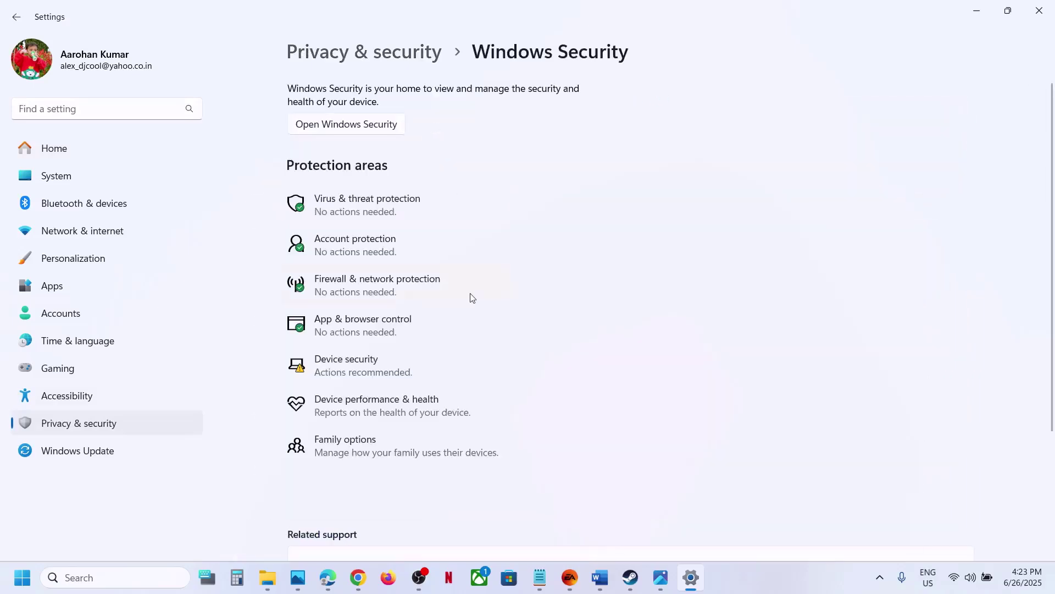
{"action": "left_click", "coordinate": [370, 216]}
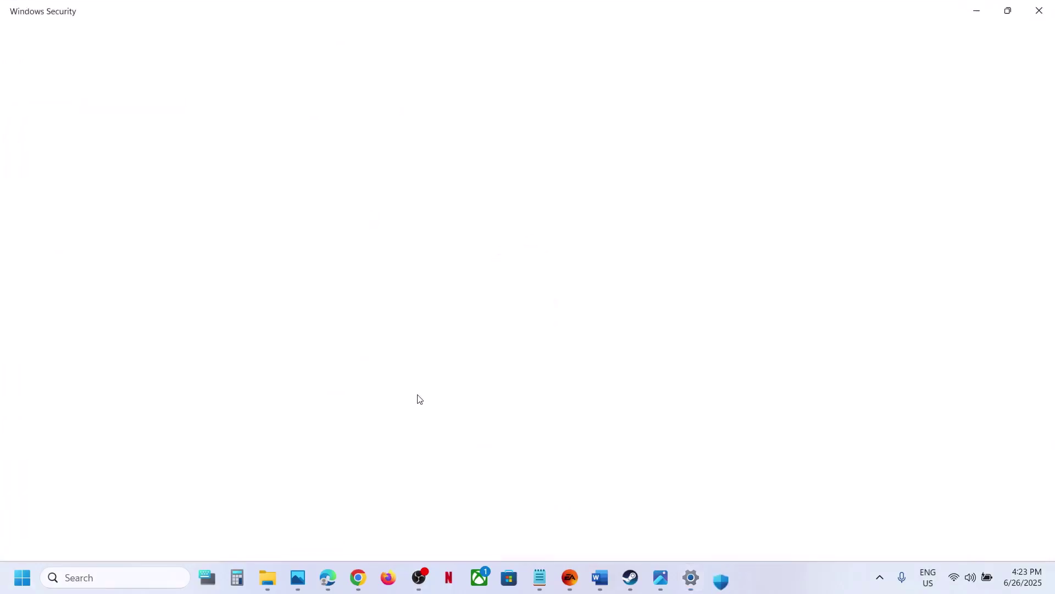
Step: Open the list of apps allowed through Controlled folder access in the ransomware protection settings, approving the permission request
{"action": "scroll", "coordinate": [417, 404], "scroll_direction": "down", "scroll_amount": 3}
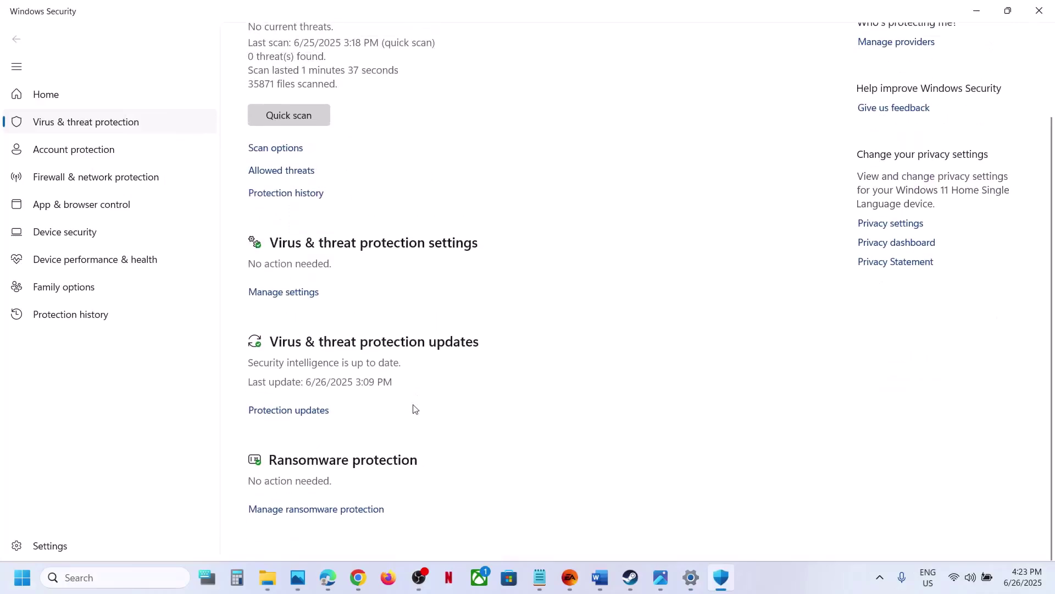
{"action": "left_click", "coordinate": [312, 509]}
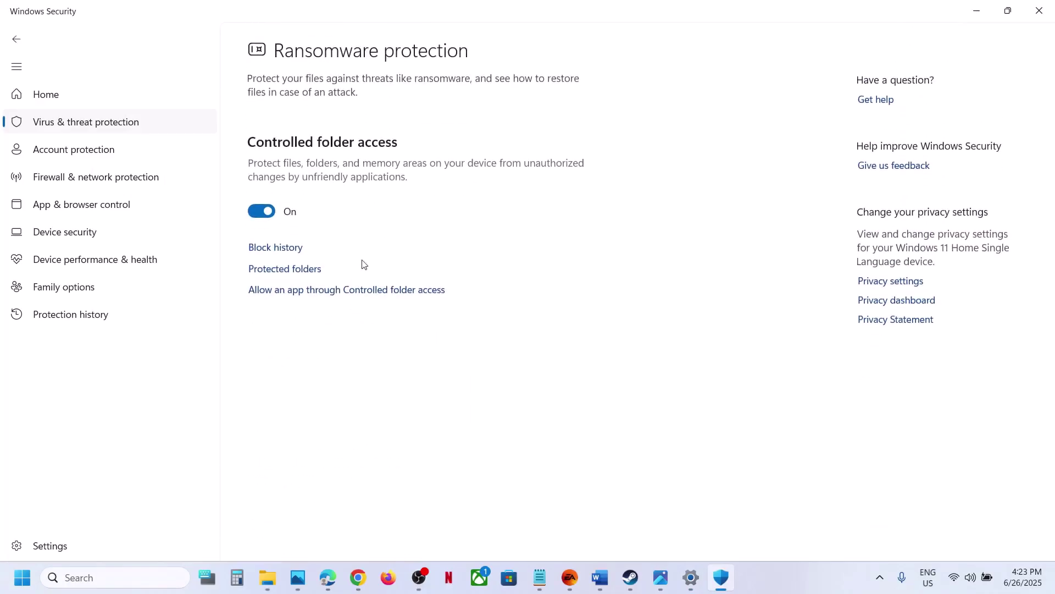
{"action": "left_click", "coordinate": [301, 290]}
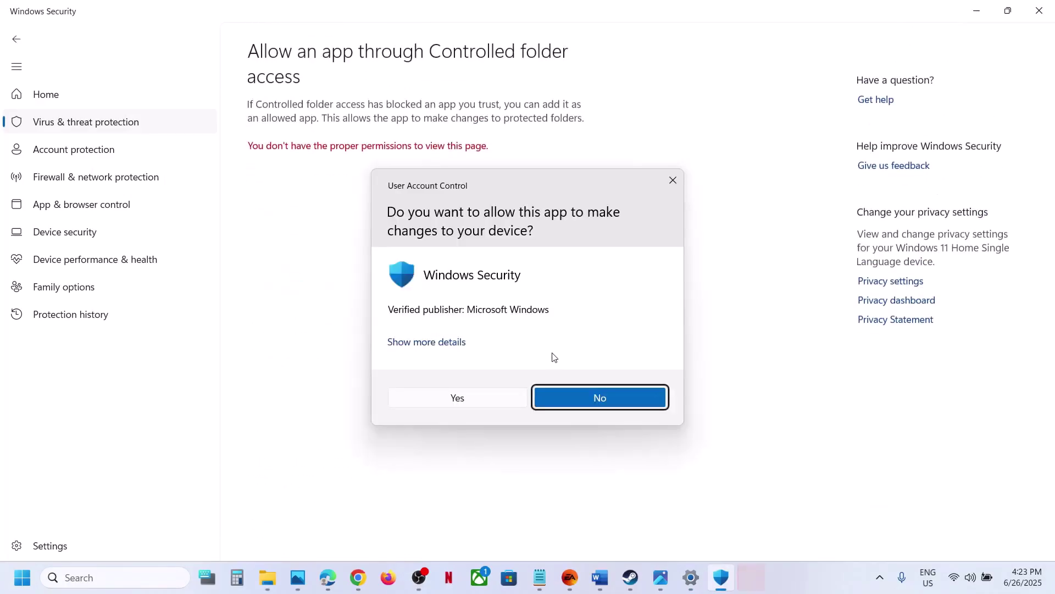
{"action": "left_click", "coordinate": [479, 397]}
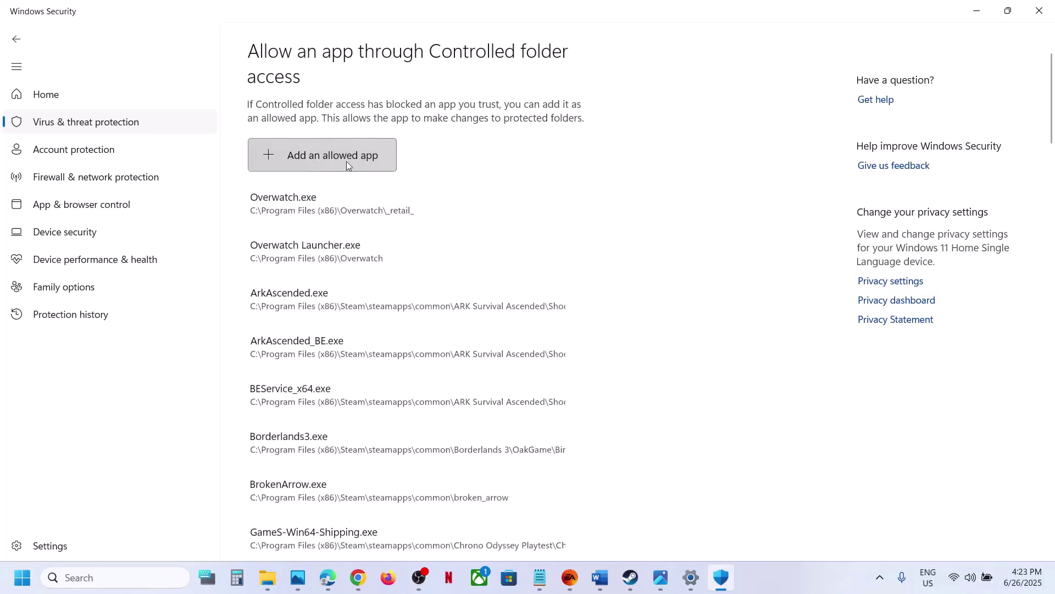
Step: Add the starwarsbattlefrontii application from C:\Program Files\EA Games\STAR WARS Battlefront II to the apps allowed through Controlled folder access
{"action": "left_click", "coordinate": [346, 161]}
{"action": "left_click", "coordinate": [318, 210]}
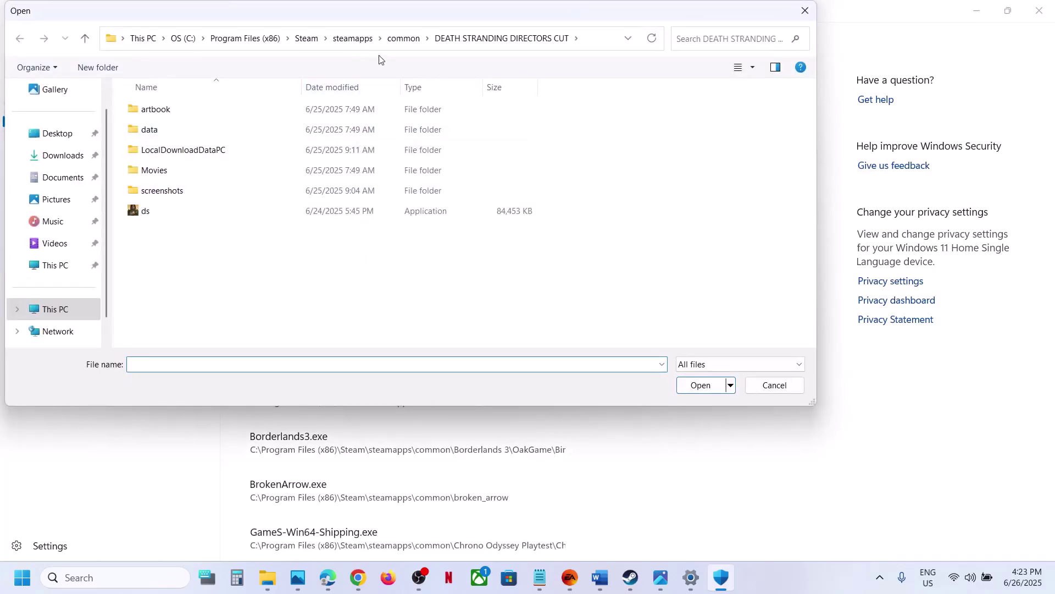
{"action": "left_click", "coordinate": [413, 47]}
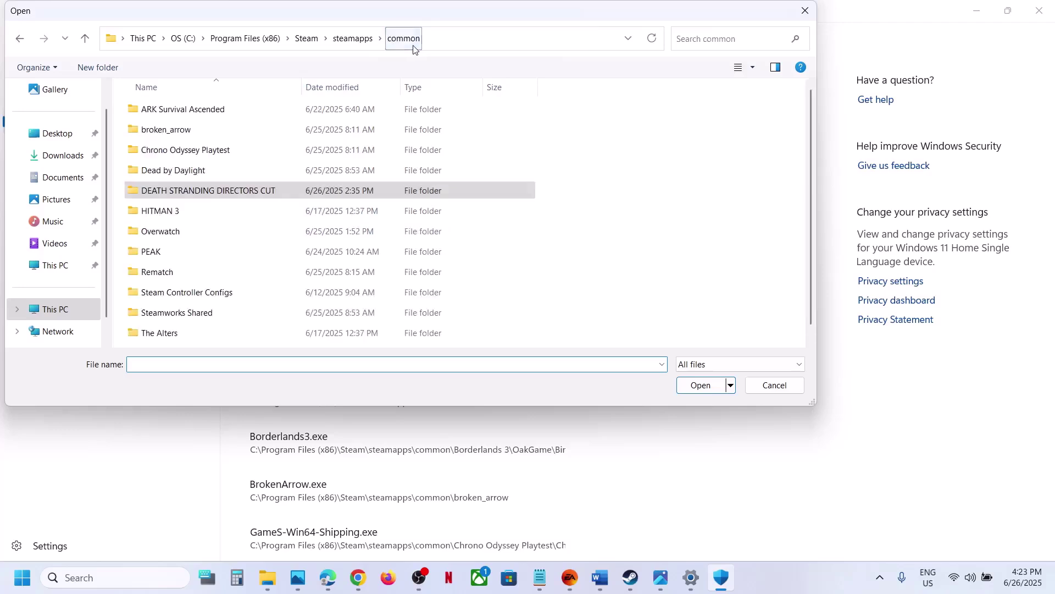
{"action": "left_click", "coordinate": [451, 48]}
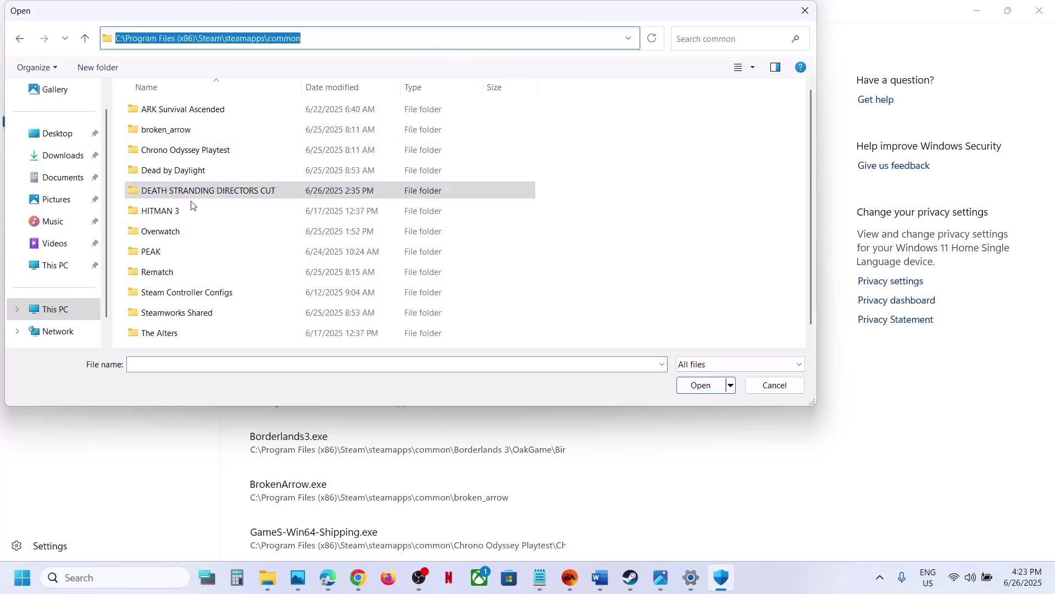
{"action": "left_click", "coordinate": [63, 313]}
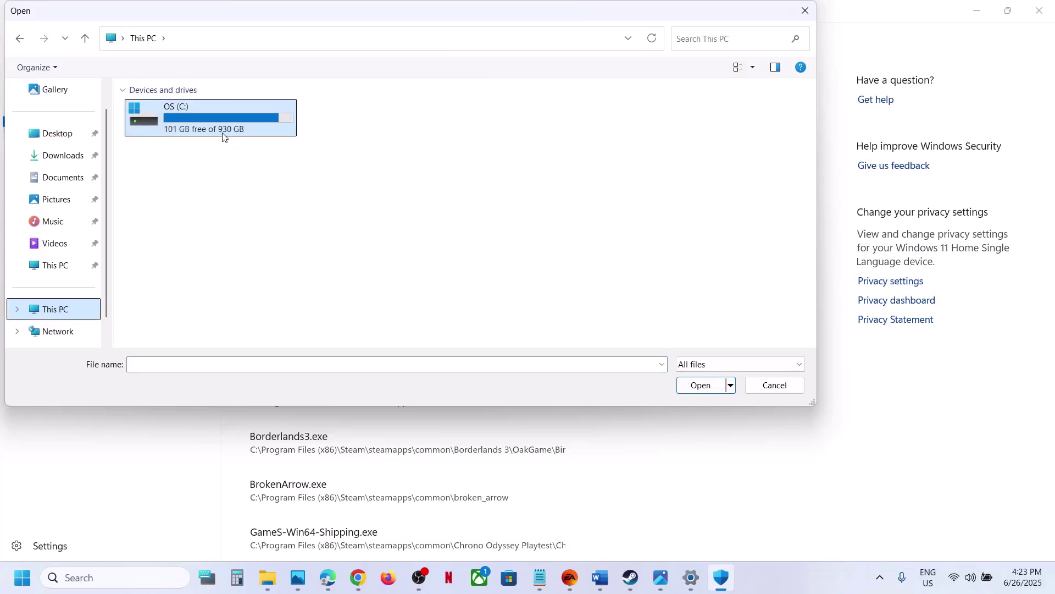
{"action": "double_click", "coordinate": [226, 136]}
{"action": "scroll", "coordinate": [208, 274], "scroll_direction": "down", "scroll_amount": 2}
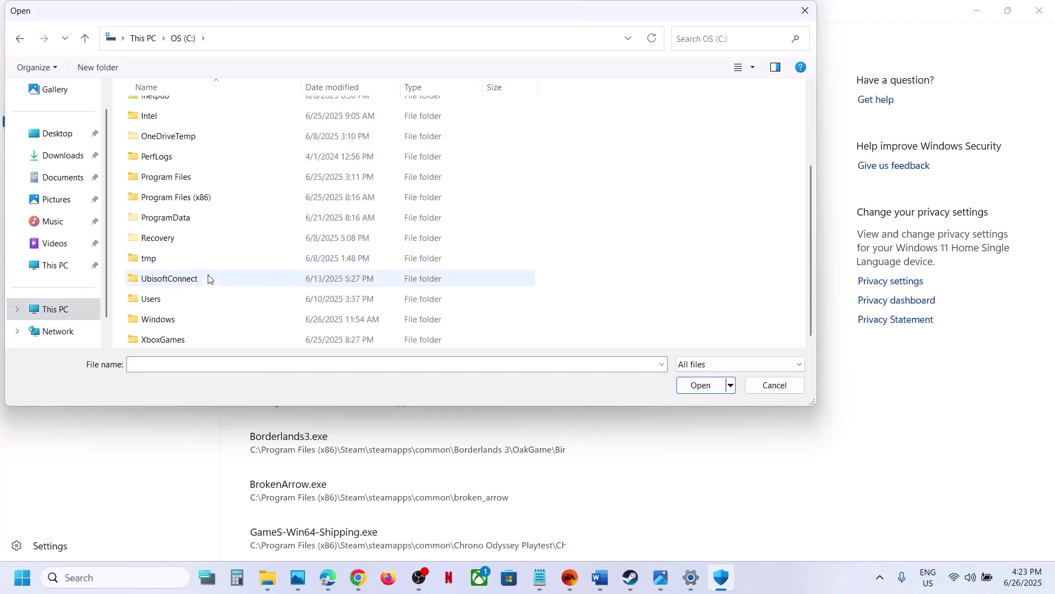
{"action": "double_click", "coordinate": [182, 178]}
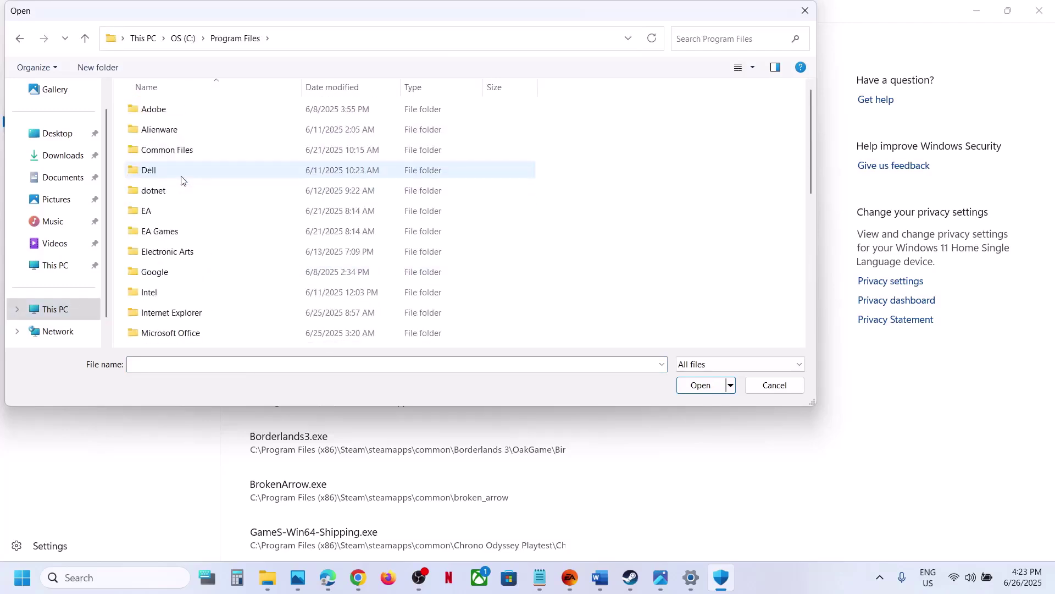
{"action": "double_click", "coordinate": [170, 232]}
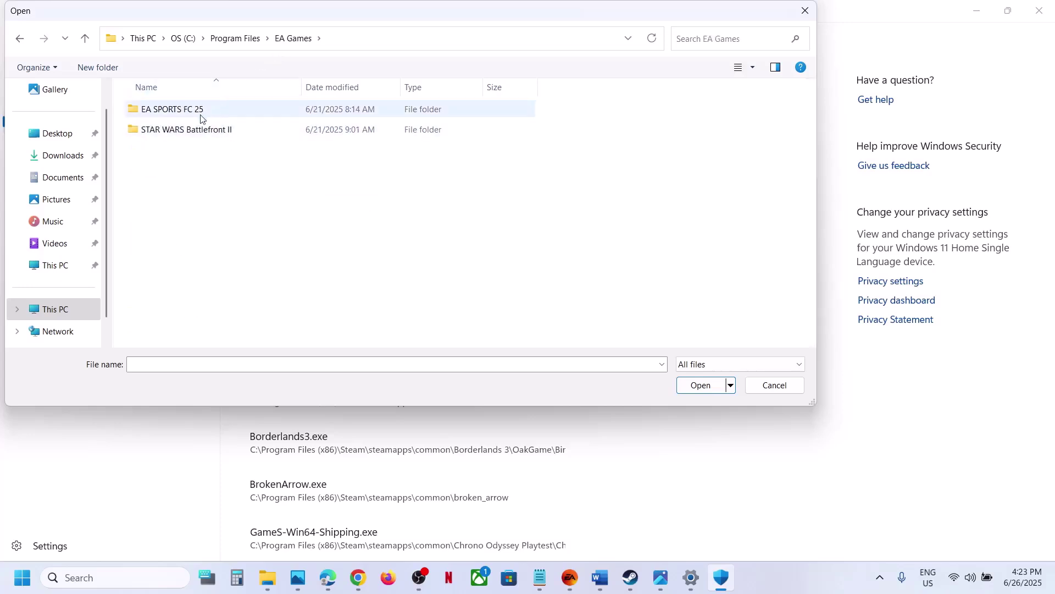
{"action": "double_click", "coordinate": [187, 131]}
{"action": "left_click", "coordinate": [170, 231]}
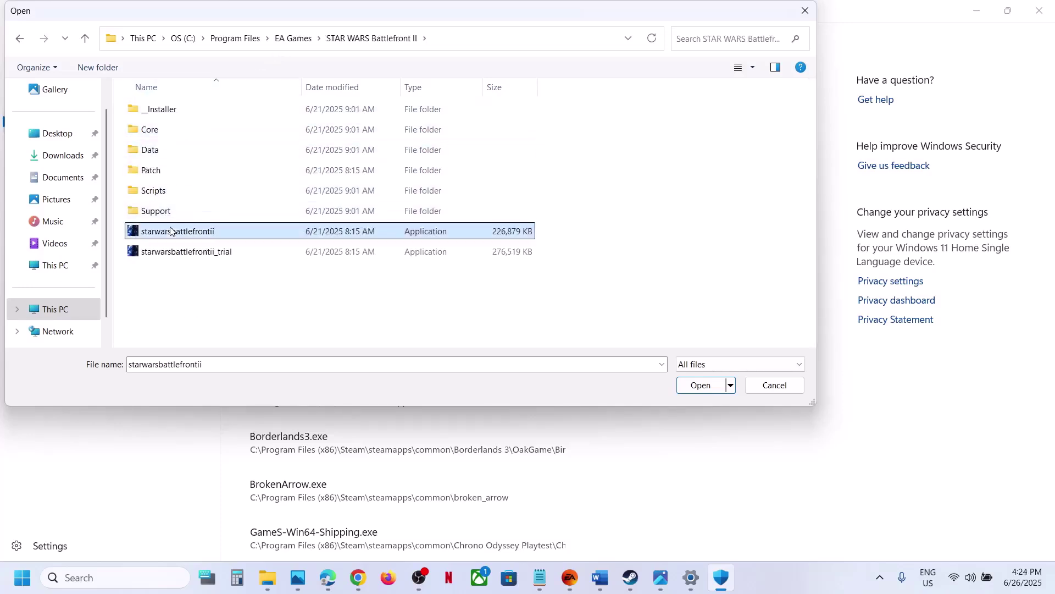
{"action": "left_click", "coordinate": [692, 385]}
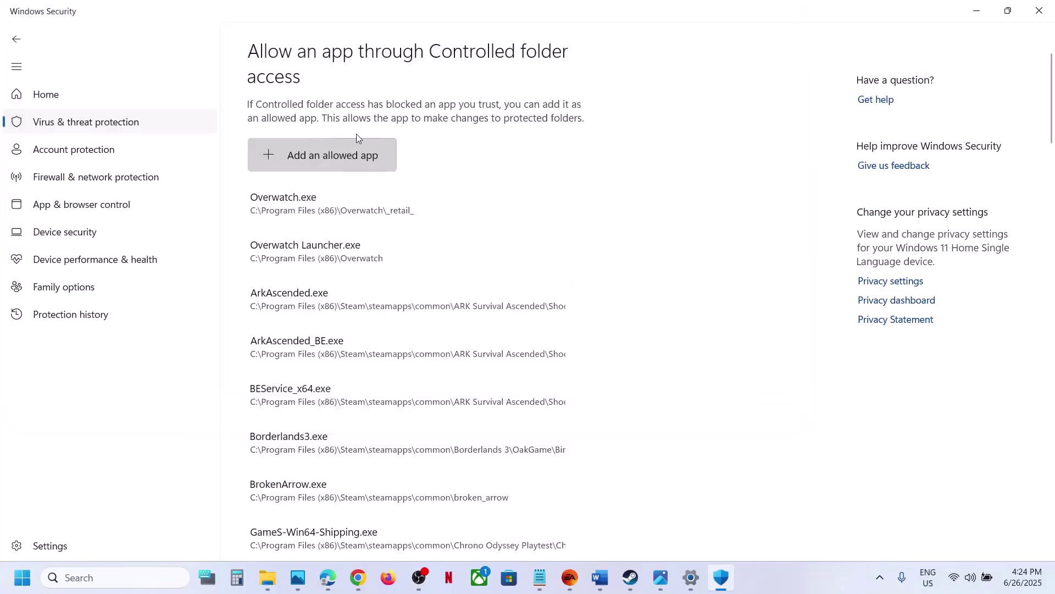
Step: Add the starwarsbattlefrontii_trial application from the same game folder to the apps allowed through Controlled folder access
{"action": "left_click", "coordinate": [342, 147]}
{"action": "left_click", "coordinate": [330, 210]}
{"action": "left_click", "coordinate": [209, 255]}
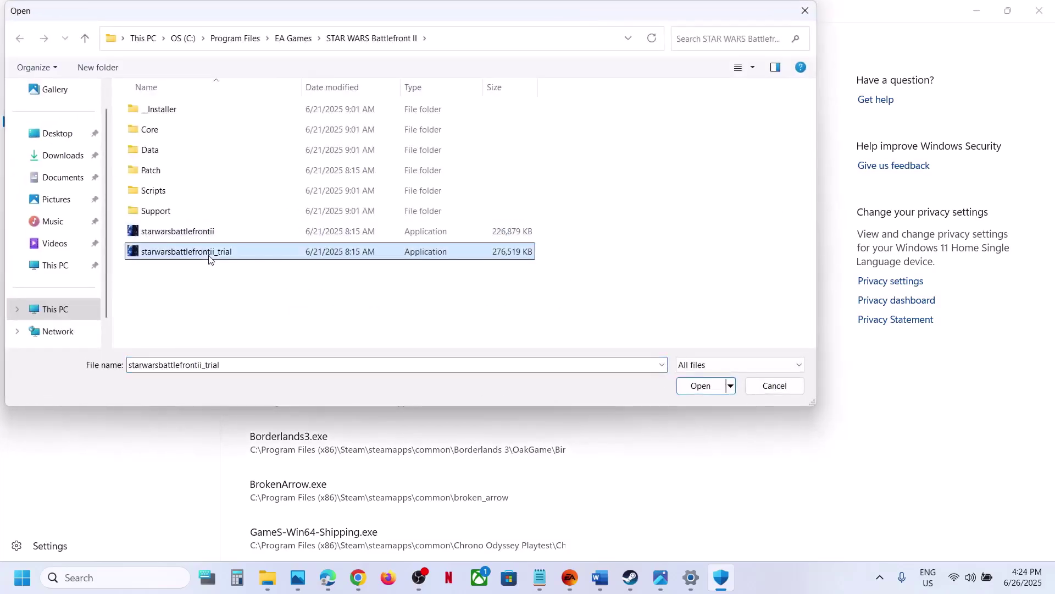
{"action": "left_click", "coordinate": [691, 387]}
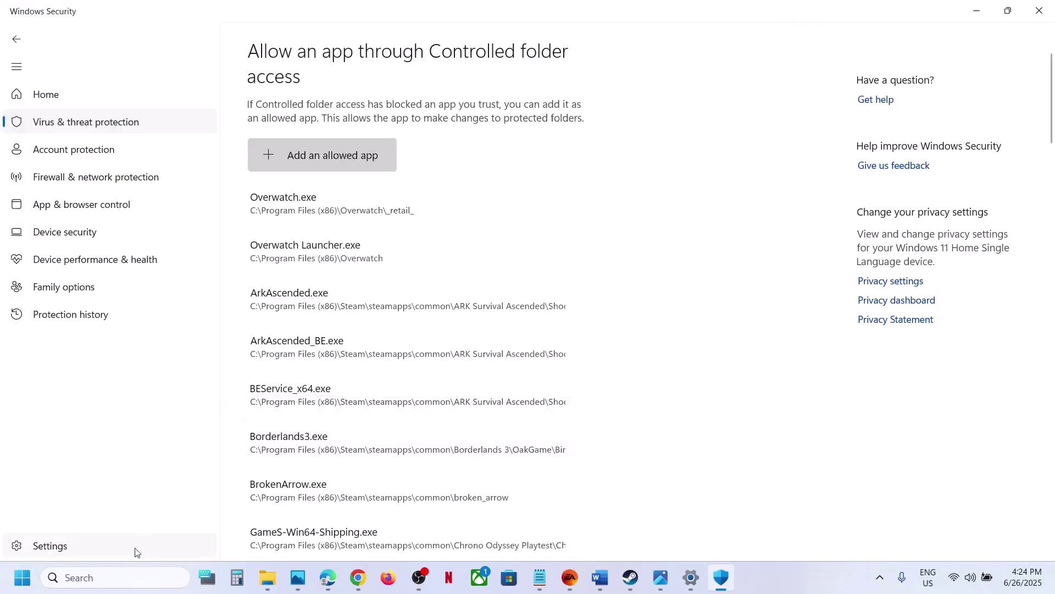
Step: Open the list of apps allowed through Windows Defender Firewall in Control Panel's System and Security settings
{"action": "left_click", "coordinate": [119, 569]}
{"action": "type", "text": "cintrol"}
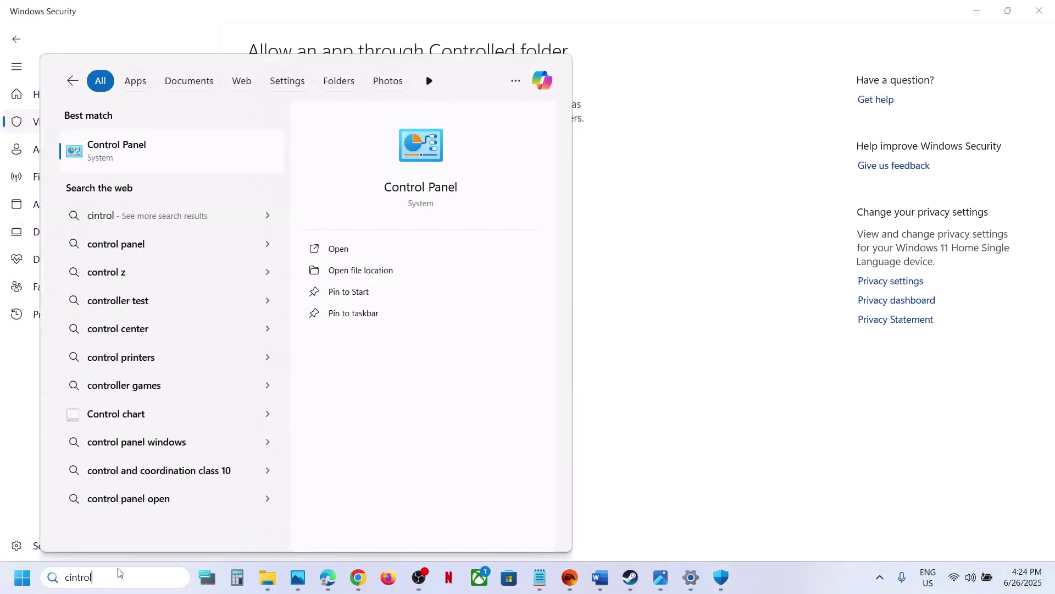
{"action": "key", "text": "Return"}
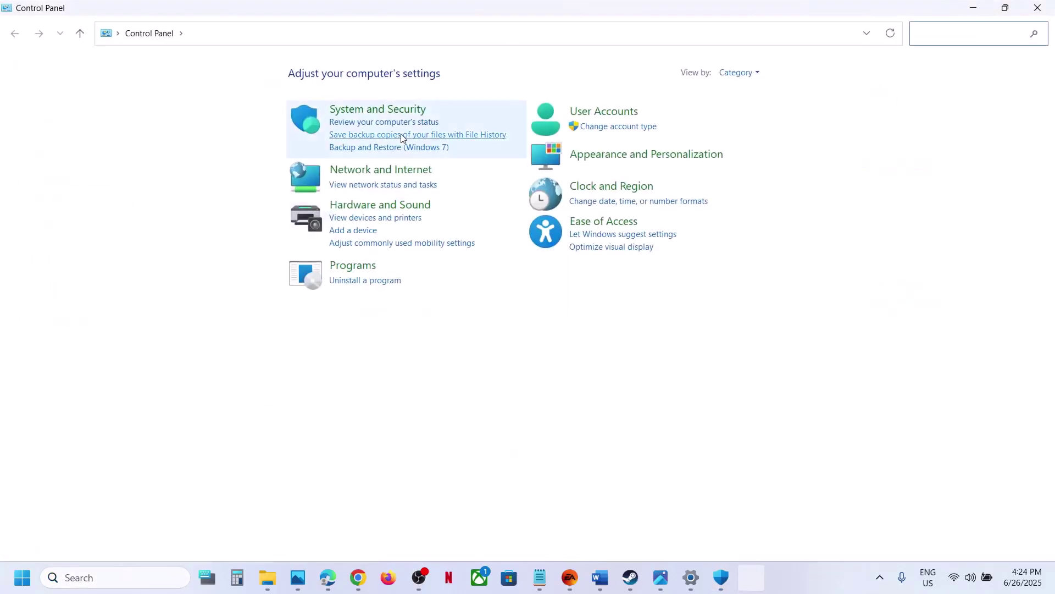
{"action": "left_click", "coordinate": [387, 109]}
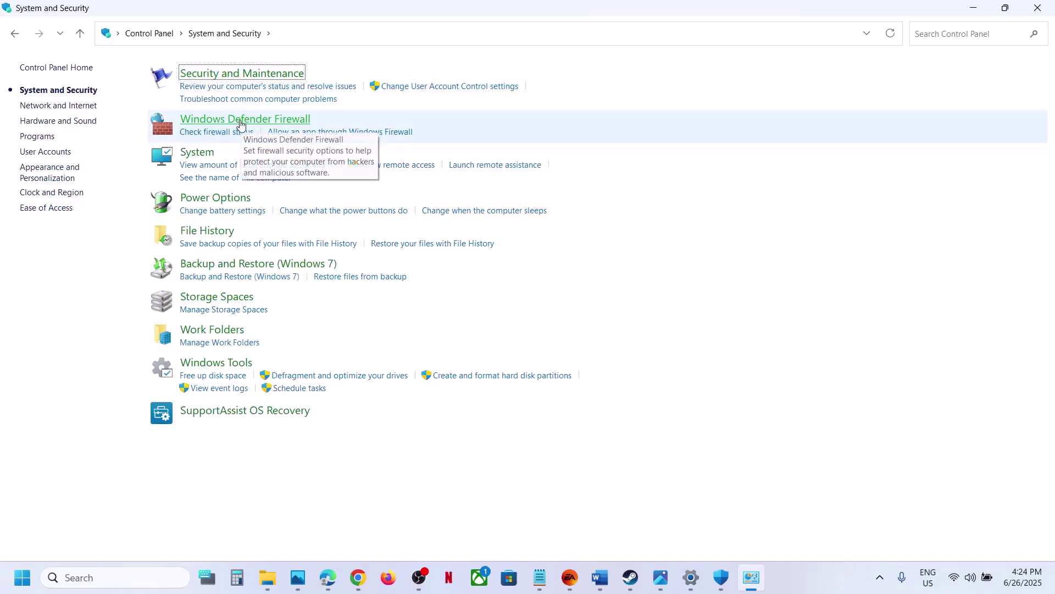
{"action": "left_click", "coordinate": [247, 124]}
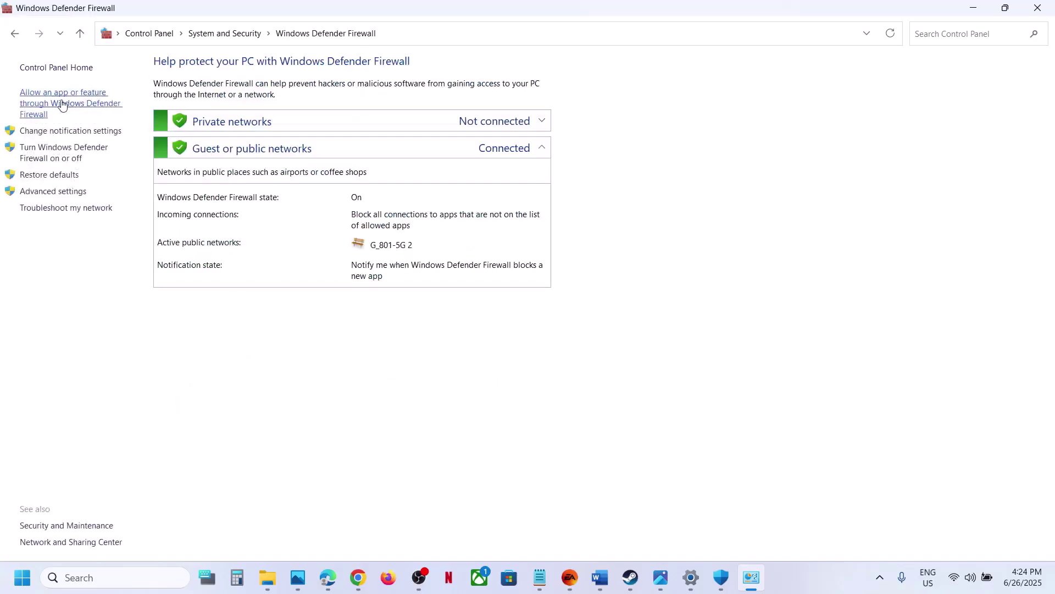
{"action": "left_click", "coordinate": [60, 106]}
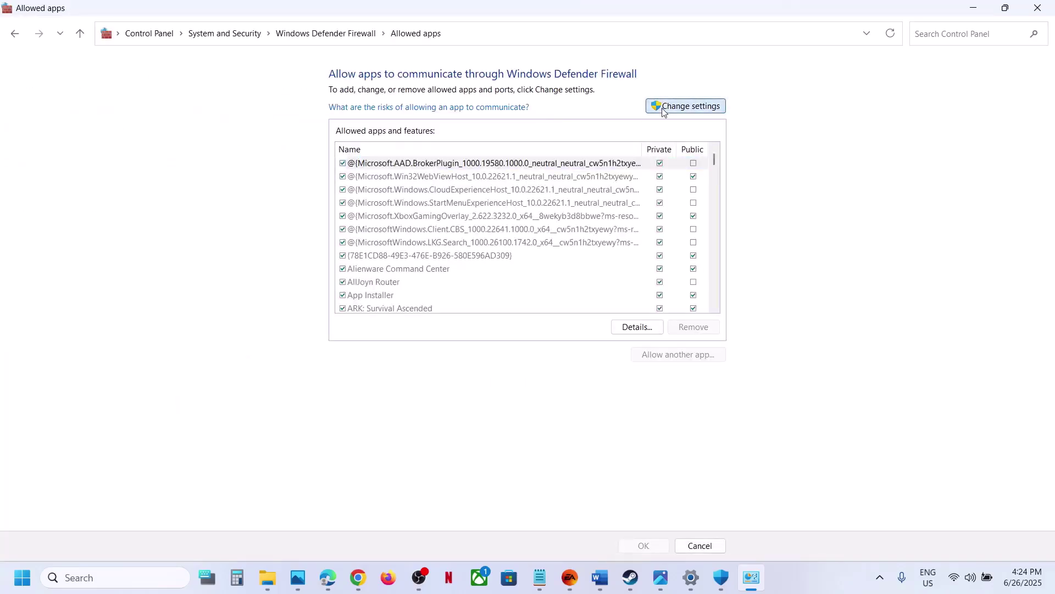
Step: Enable changes to the firewall's allowed apps and browse for another app in C:\Program Files\EA Games\STAR WARS Battlefront II
{"action": "left_click", "coordinate": [668, 356]}
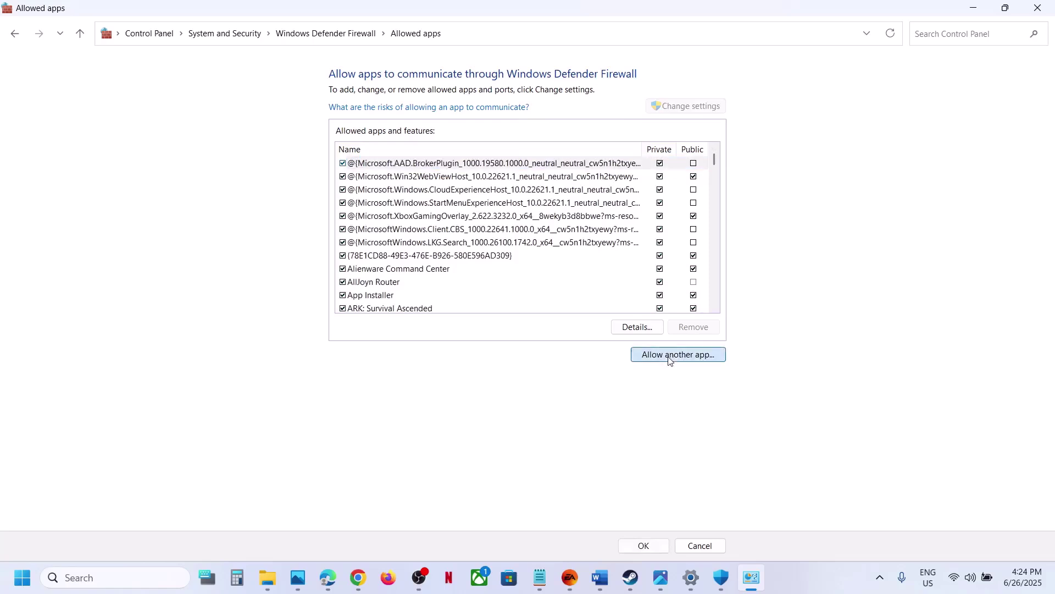
{"action": "left_click", "coordinate": [620, 353]}
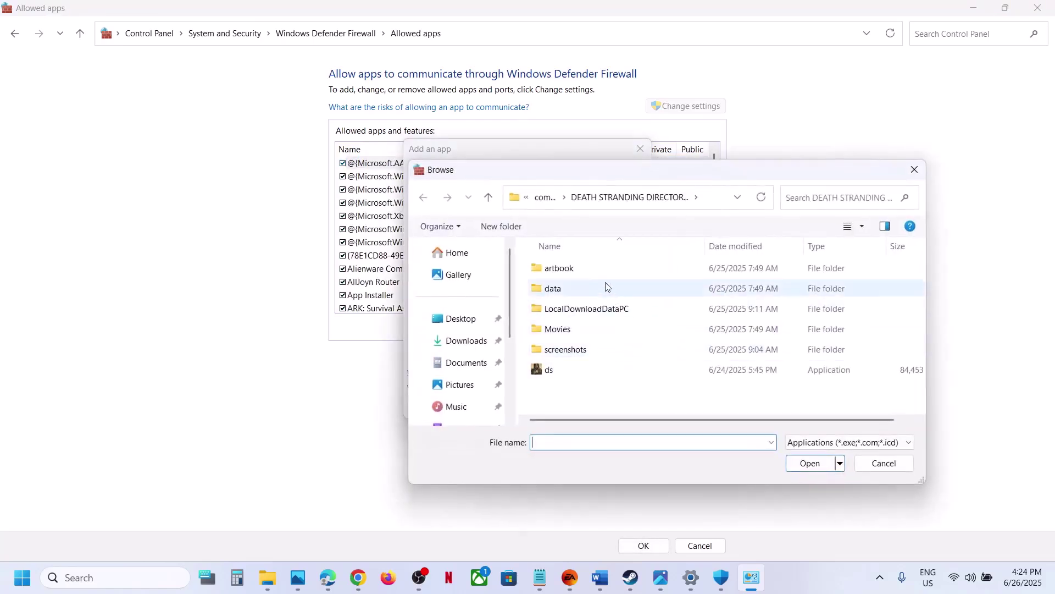
{"action": "scroll", "coordinate": [472, 367], "scroll_direction": "down", "scroll_amount": 2}
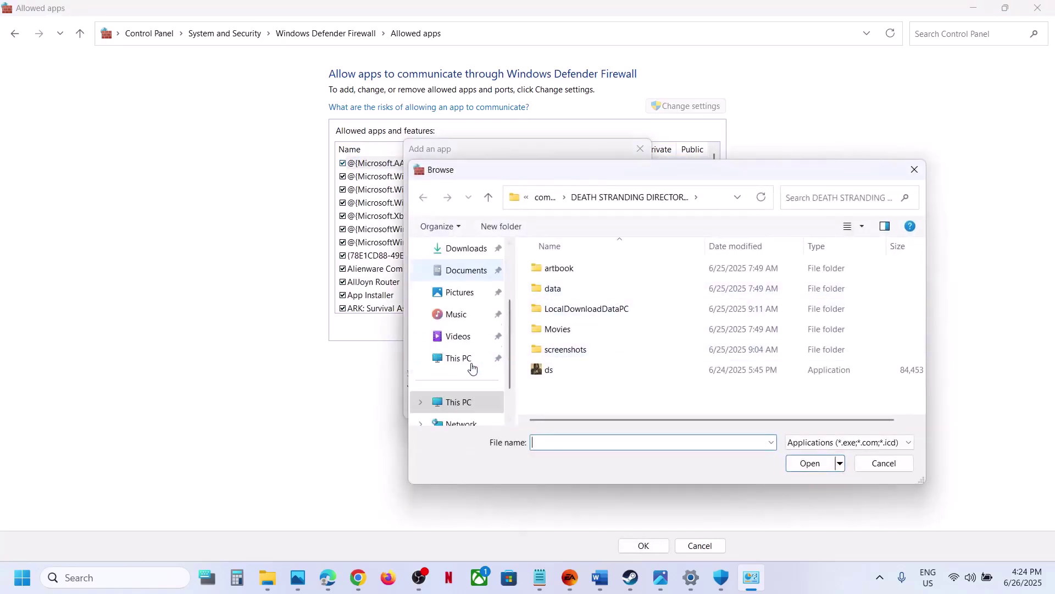
{"action": "left_click", "coordinate": [456, 409]}
{"action": "double_click", "coordinate": [584, 297]}
{"action": "scroll", "coordinate": [585, 299], "scroll_direction": "down", "scroll_amount": 2}
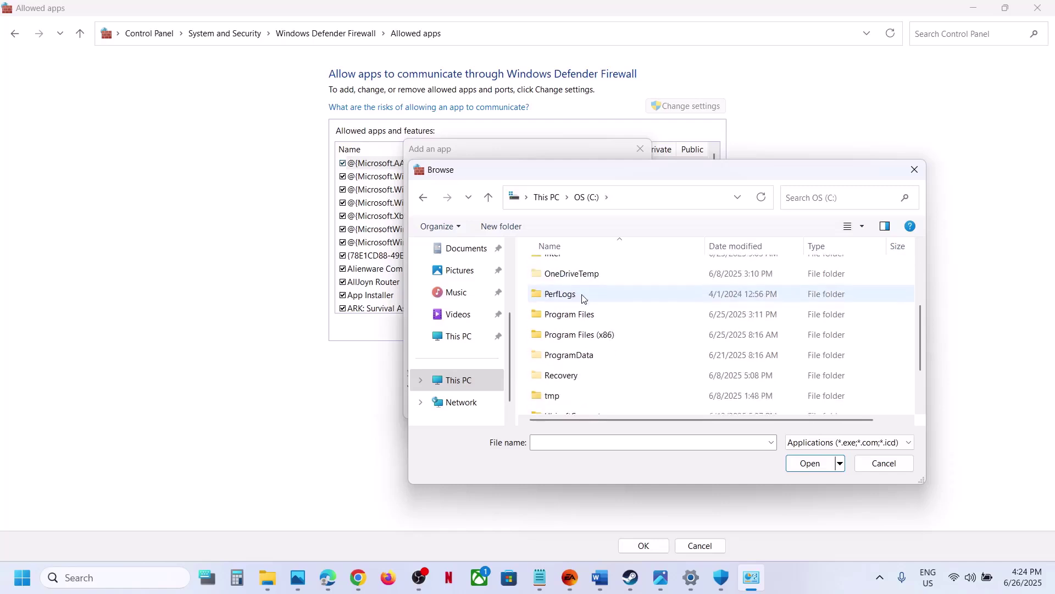
{"action": "double_click", "coordinate": [587, 314]}
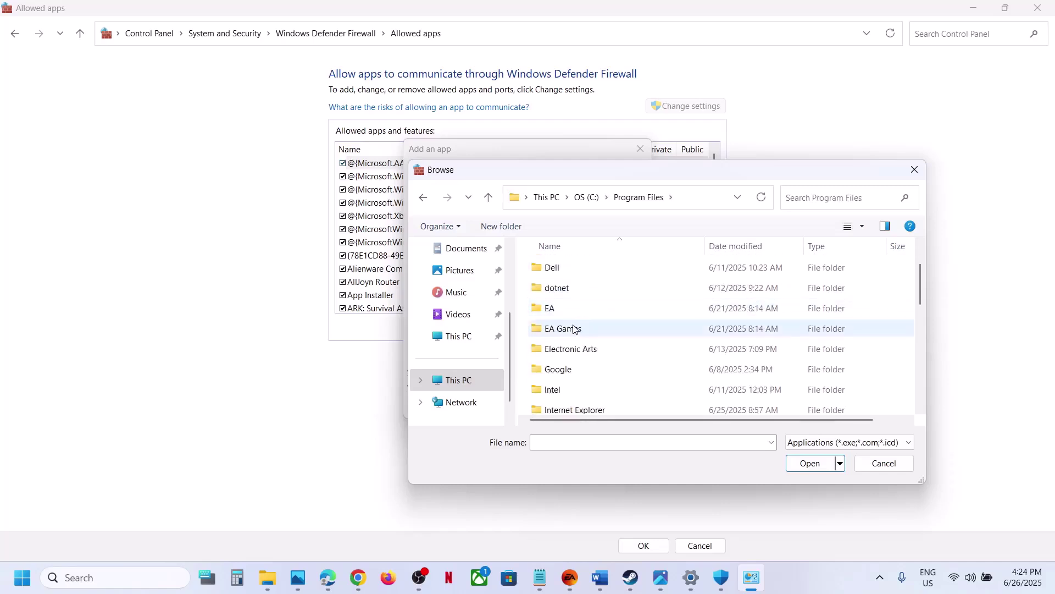
{"action": "double_click", "coordinate": [573, 328]}
{"action": "double_click", "coordinate": [596, 288]}
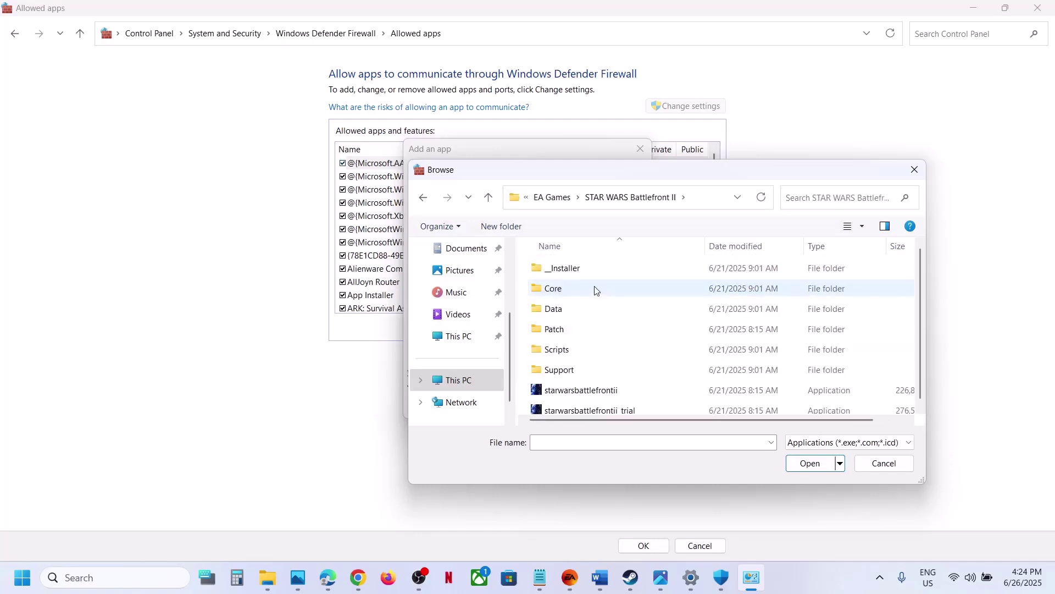
Step: Try to add the starwarsbattlefrontii application to the apps allowed through the firewall
{"action": "left_click", "coordinate": [574, 391]}
{"action": "left_click", "coordinate": [810, 463]}
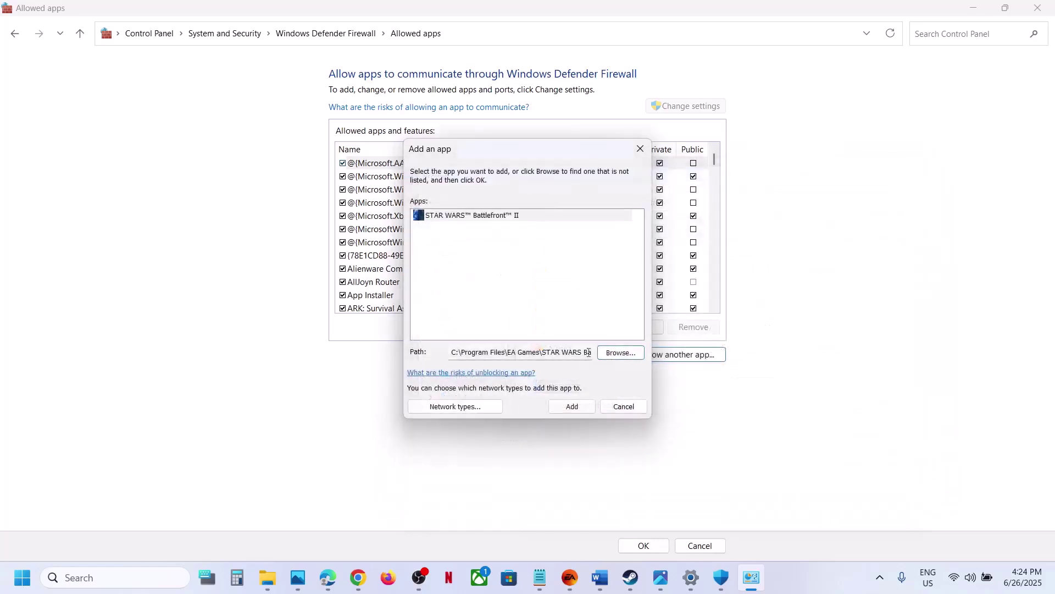
{"action": "left_click", "coordinate": [572, 406]}
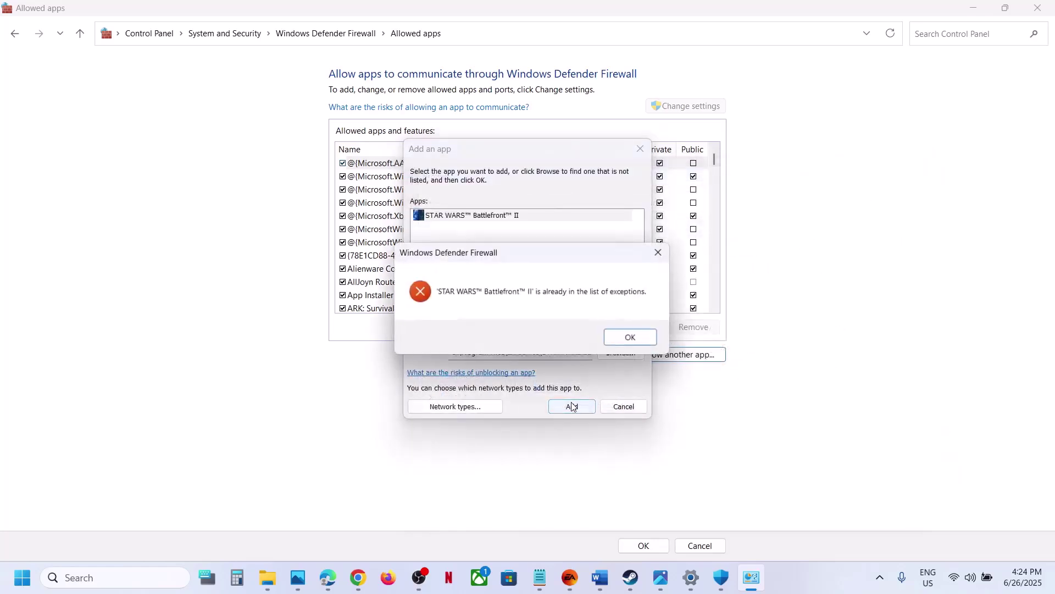
{"action": "left_click", "coordinate": [611, 341]}
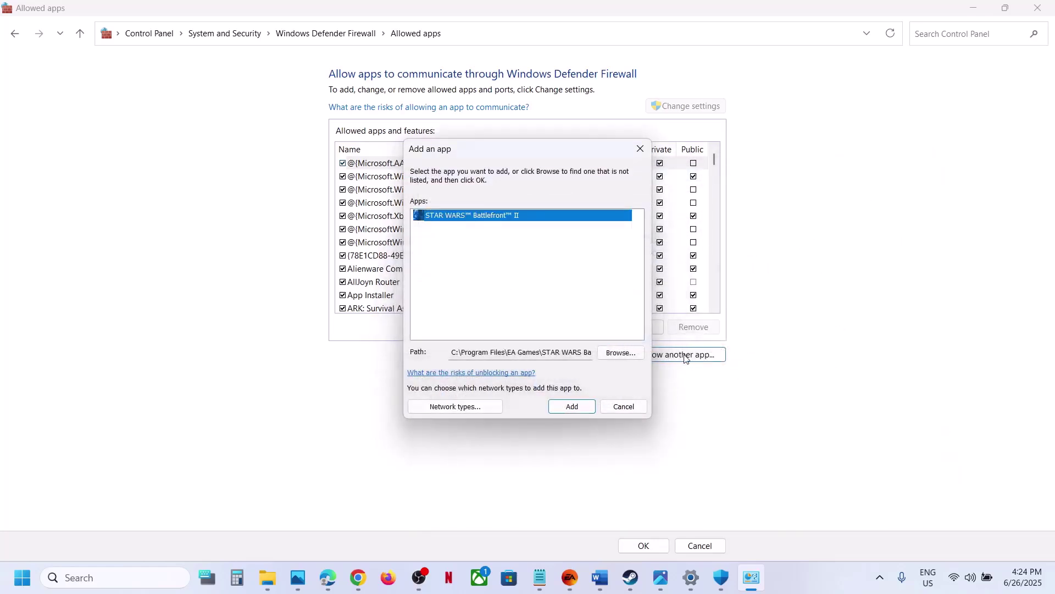
Step: Try to allow starwarsbattlefrontii_trial through the firewall, and close the allowed apps window after checking the game's entries
{"action": "left_click", "coordinate": [621, 352]}
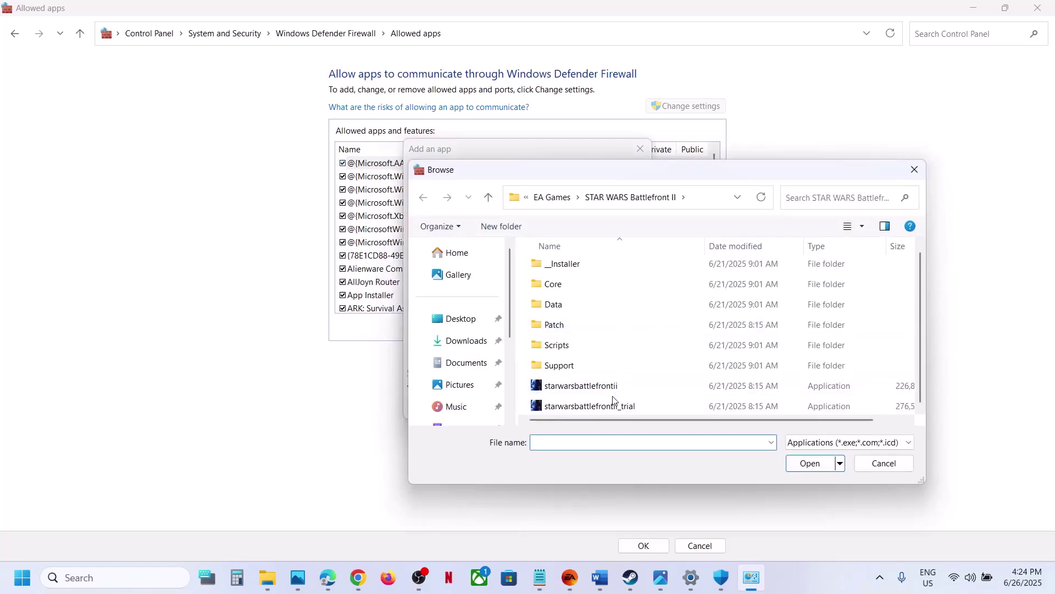
{"action": "left_click", "coordinate": [607, 406]}
{"action": "left_click", "coordinate": [790, 468]}
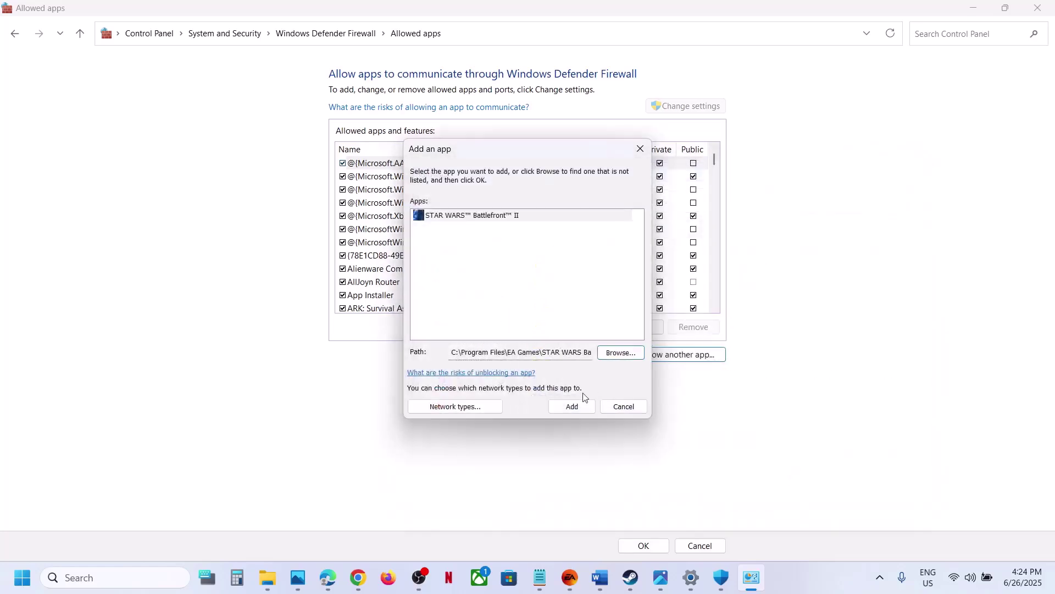
{"action": "left_click", "coordinate": [580, 409]}
{"action": "left_click", "coordinate": [641, 342]}
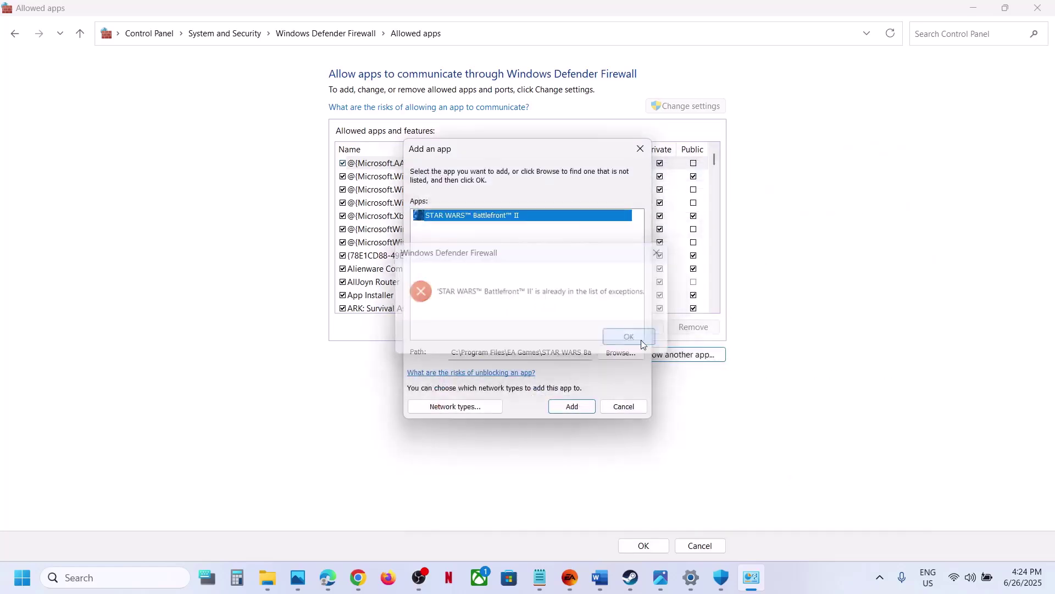
{"action": "left_click", "coordinate": [641, 149]}
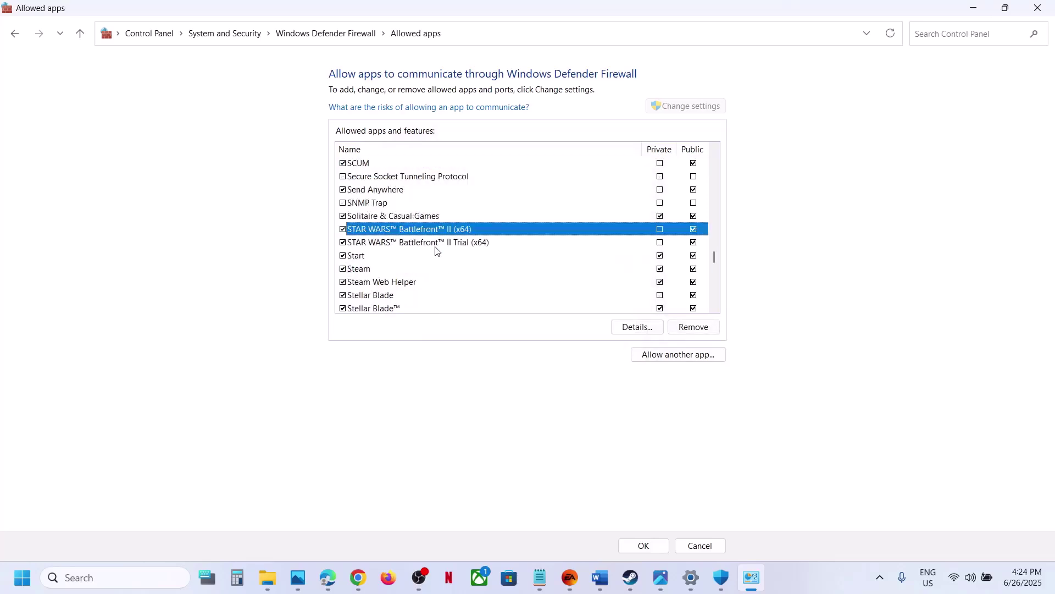
{"action": "left_click", "coordinate": [1042, 15]}
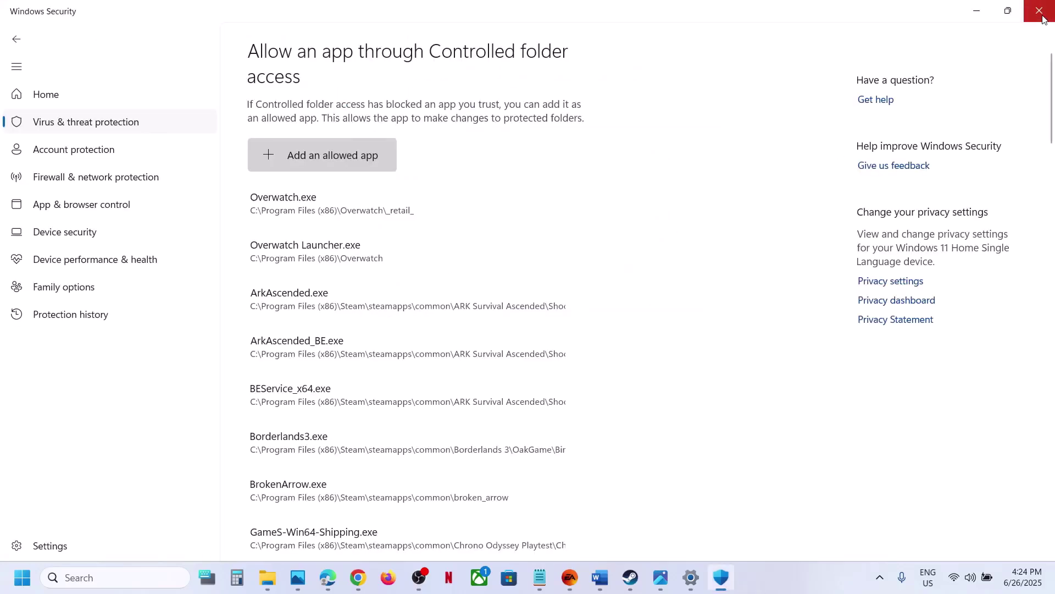
Step: Switch to the Word document and read on from the firewall advice to the advice on verifying the game files
{"action": "left_click", "coordinate": [607, 585]}
{"action": "scroll", "coordinate": [418, 276], "scroll_direction": "down", "scroll_amount": 3}
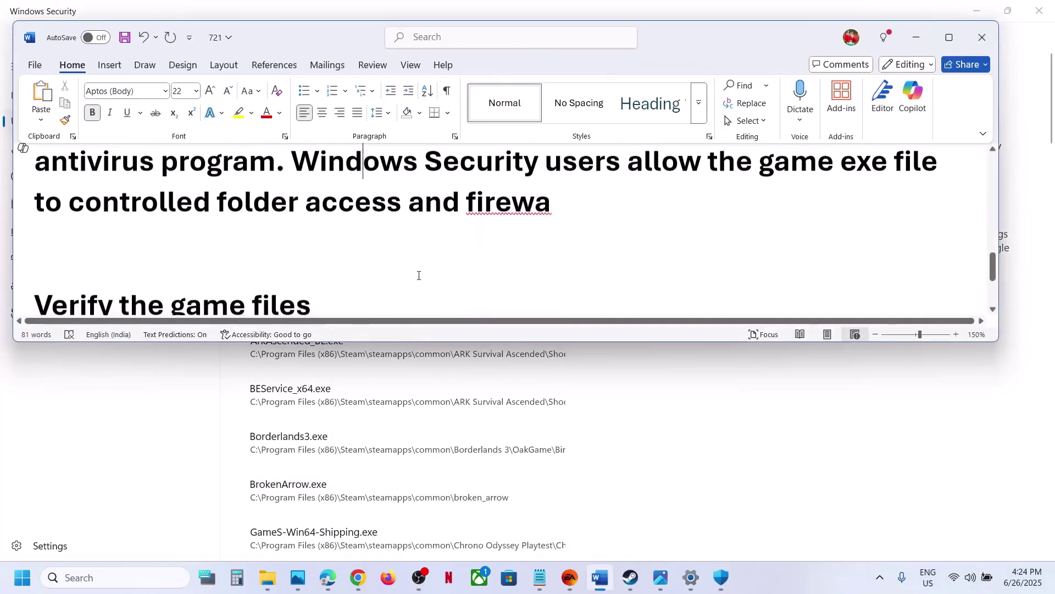
{"action": "scroll", "coordinate": [418, 275], "scroll_direction": "up", "scroll_amount": 1}
{"action": "scroll", "coordinate": [419, 275], "scroll_direction": "down", "scroll_amount": 2}
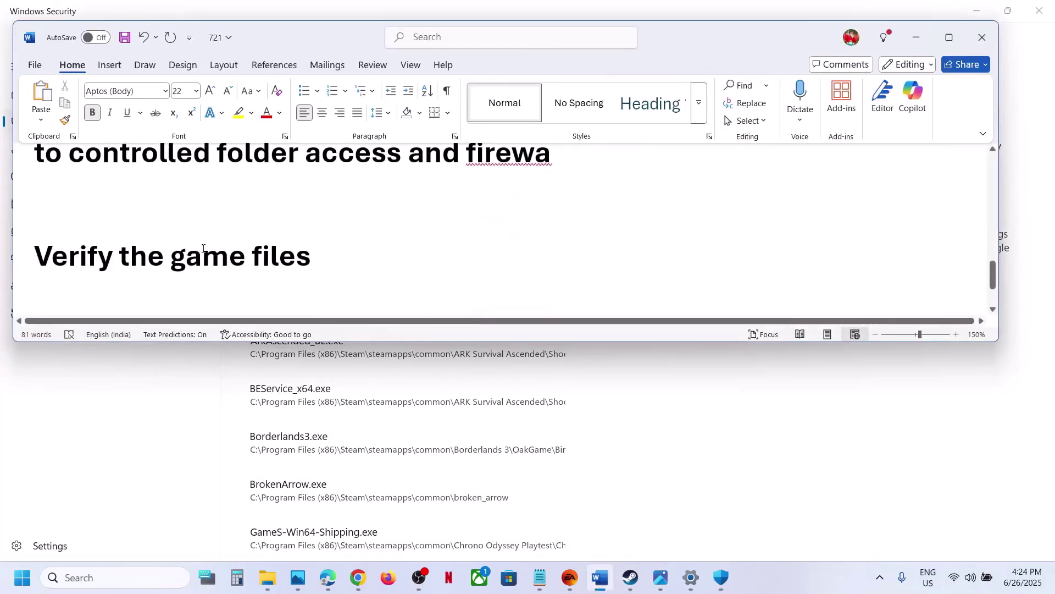
{"action": "left_click_drag", "start_coordinate": [105, 259], "coordinate": [171, 259]}
{"action": "scroll", "coordinate": [172, 253], "scroll_direction": "down", "scroll_amount": 3}
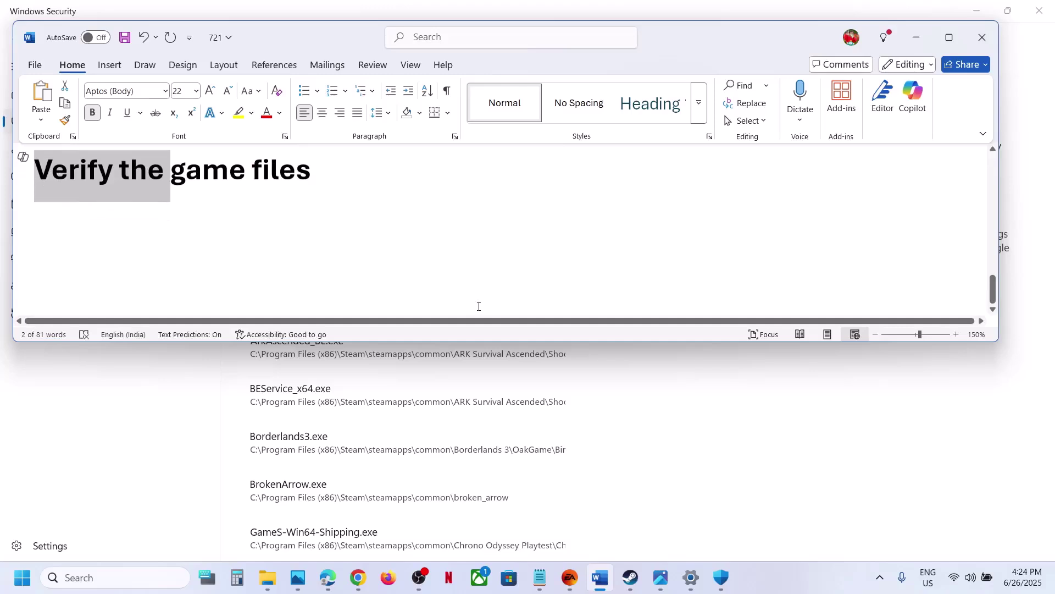
Step: Switch to Steam and check the properties of starwarsbattlefrontii for a file verification option, leaving them unchanged
{"action": "left_click", "coordinate": [633, 569]}
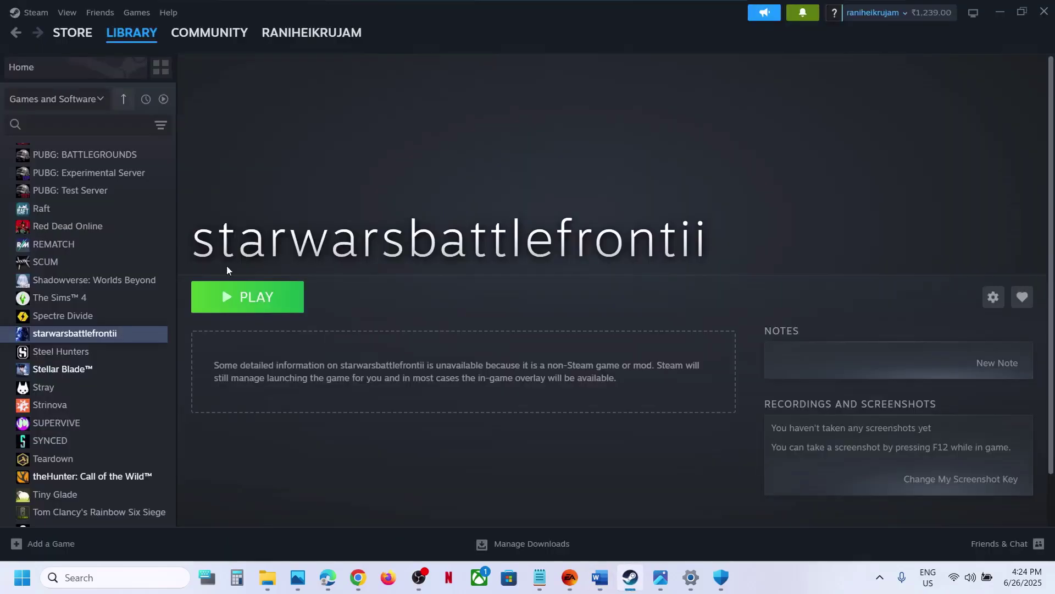
{"action": "right_click", "coordinate": [95, 336]}
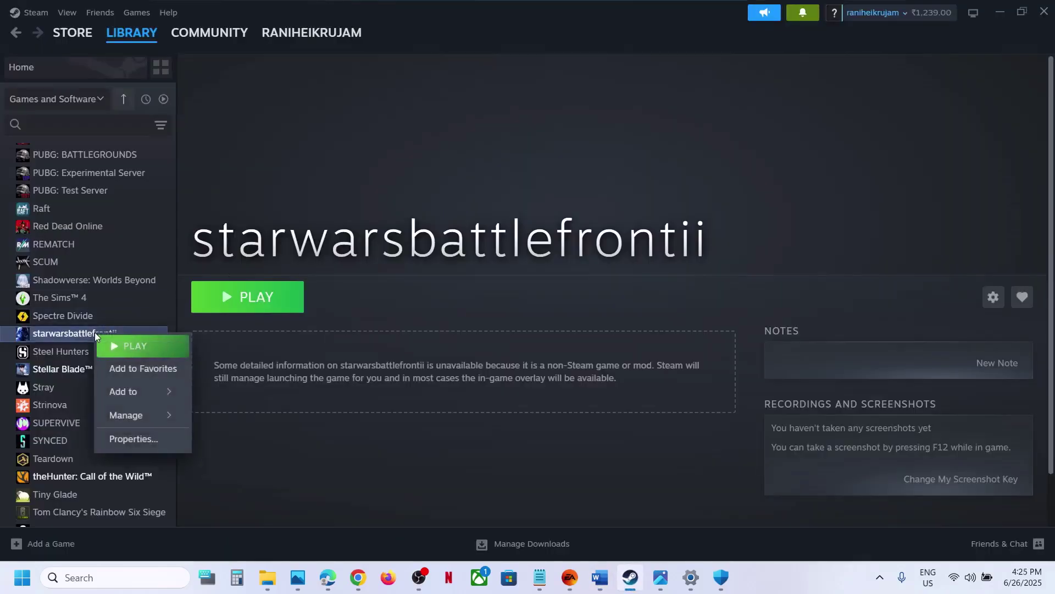
{"action": "left_click", "coordinate": [134, 438]}
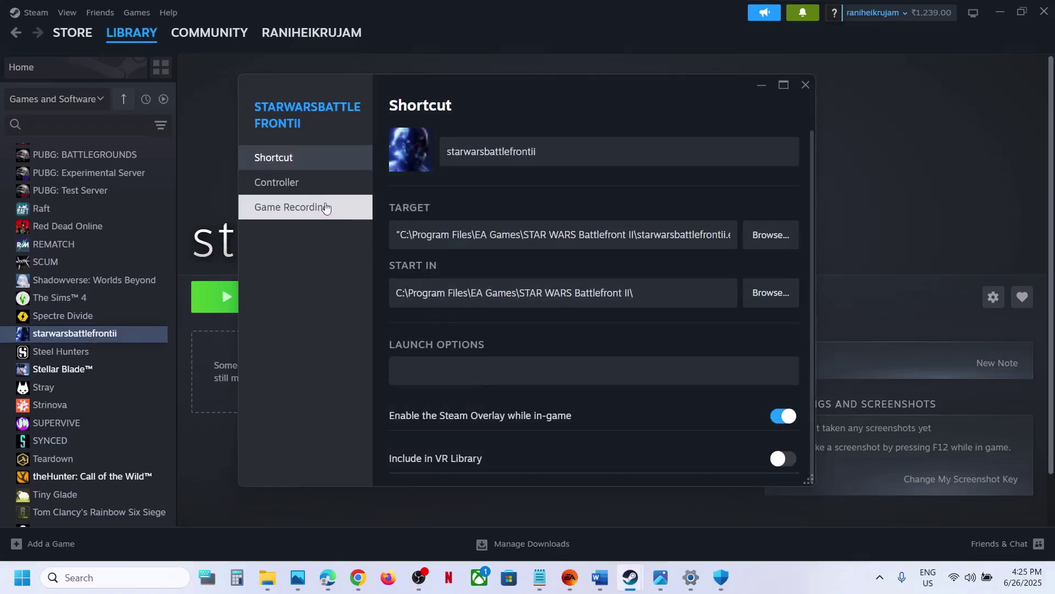
{"action": "left_click", "coordinate": [805, 85]}
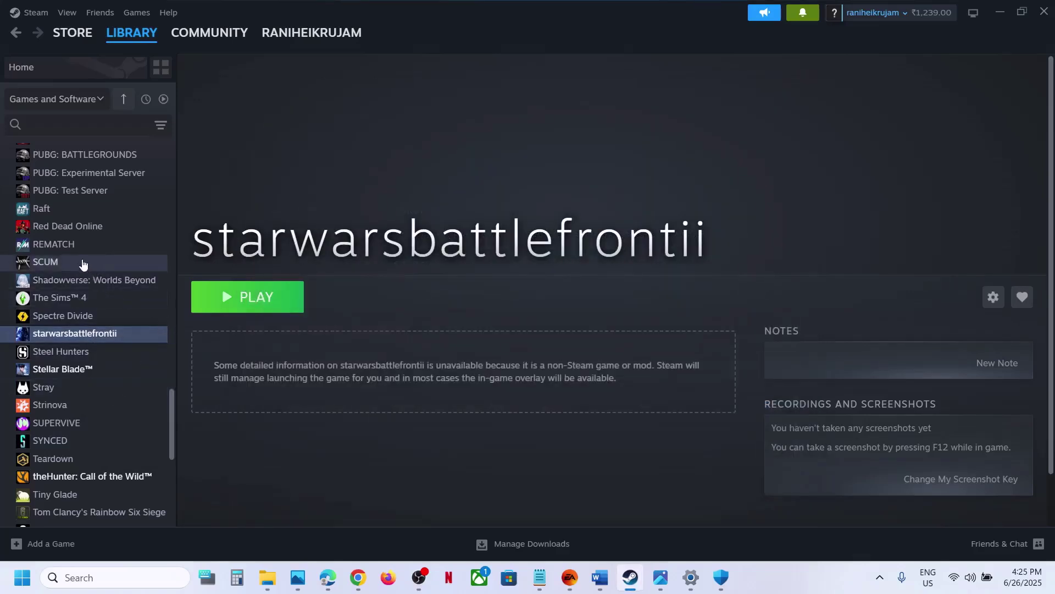
Step: Check SCUM's properties in the Steam library for comparison, and close them without changes
{"action": "right_click", "coordinate": [62, 263]}
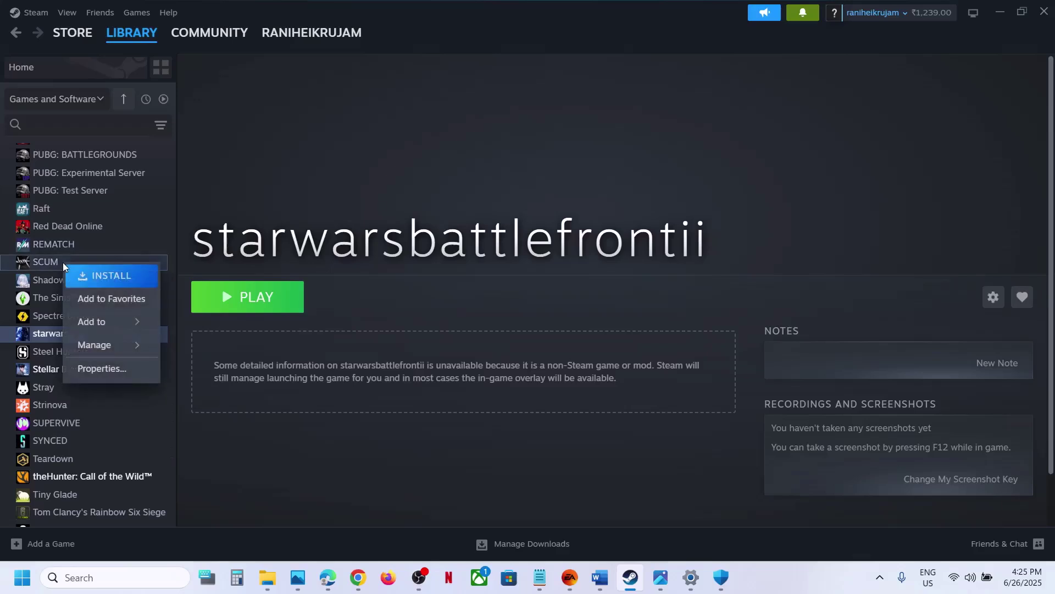
{"action": "left_click", "coordinate": [101, 368]}
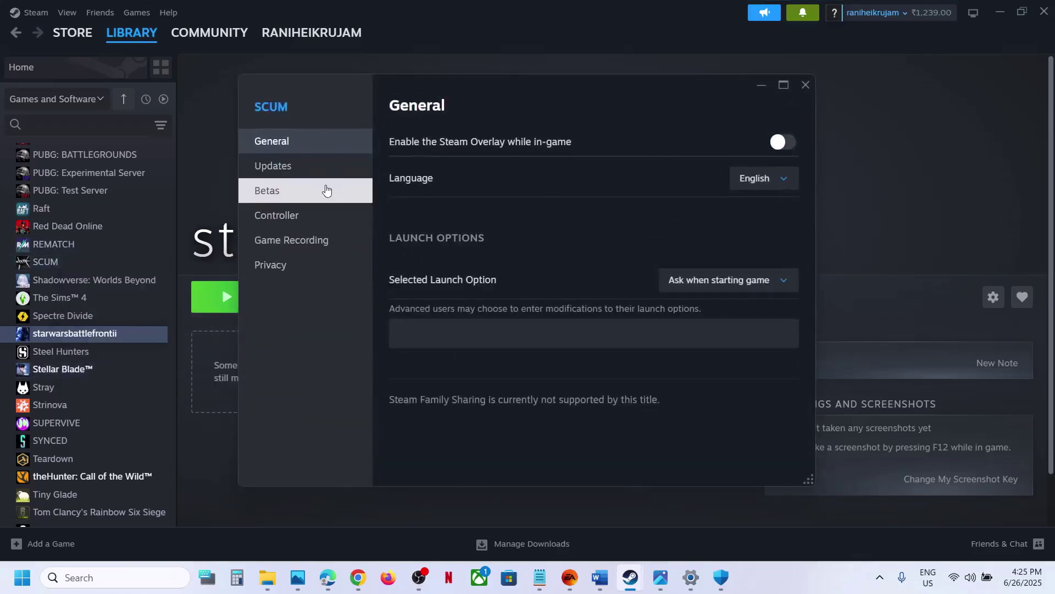
{"action": "left_click", "coordinate": [803, 88]}
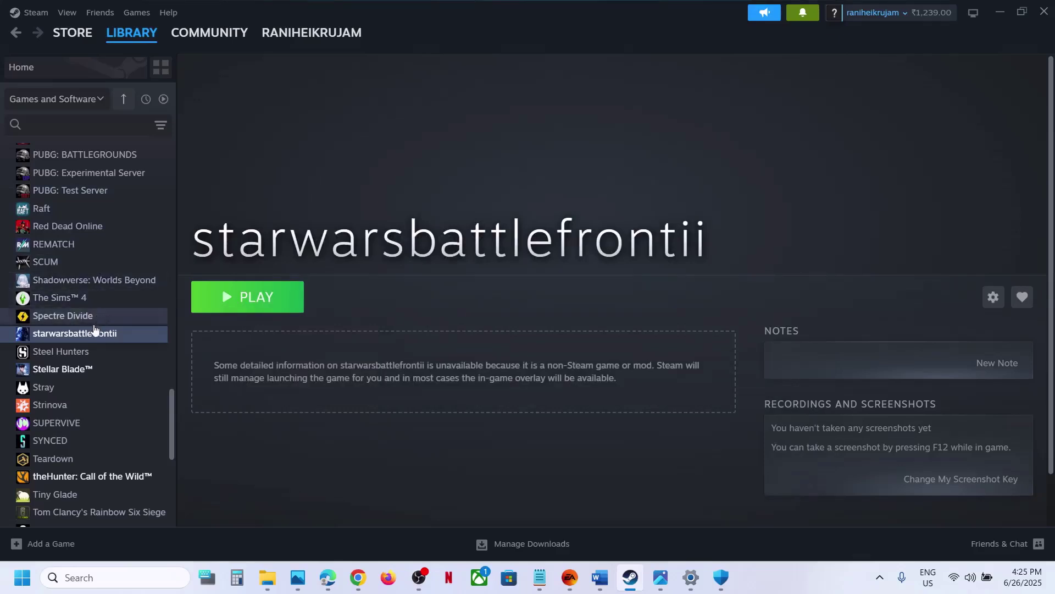
Step: View the Chrono Odyssey and SCUM pages from the recent games, and look through SCUM's properties again
{"action": "left_click", "coordinate": [141, 24]}
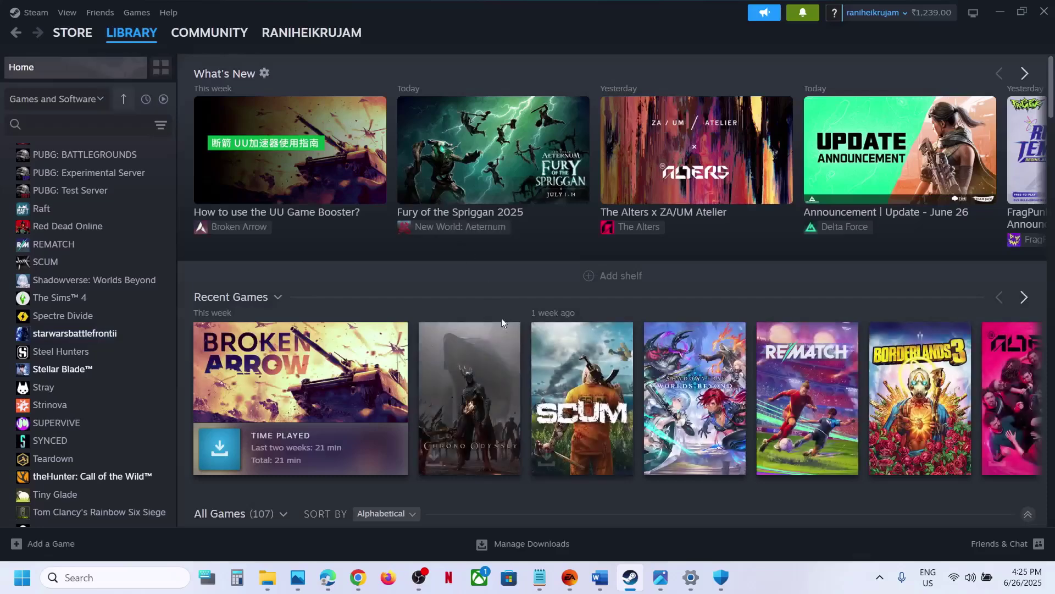
{"action": "left_click", "coordinate": [479, 370]}
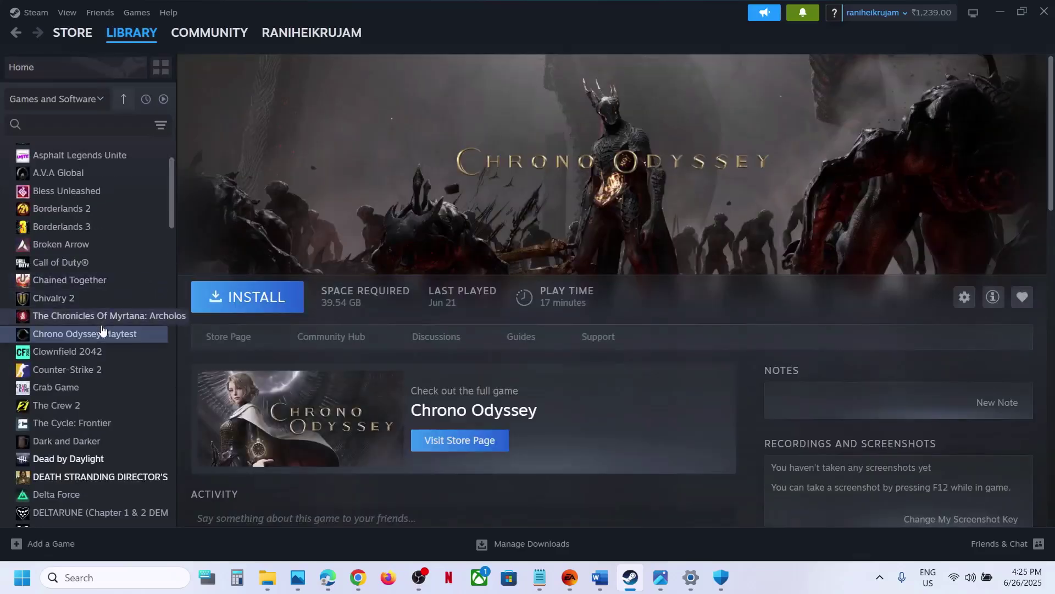
{"action": "left_click", "coordinate": [140, 33]}
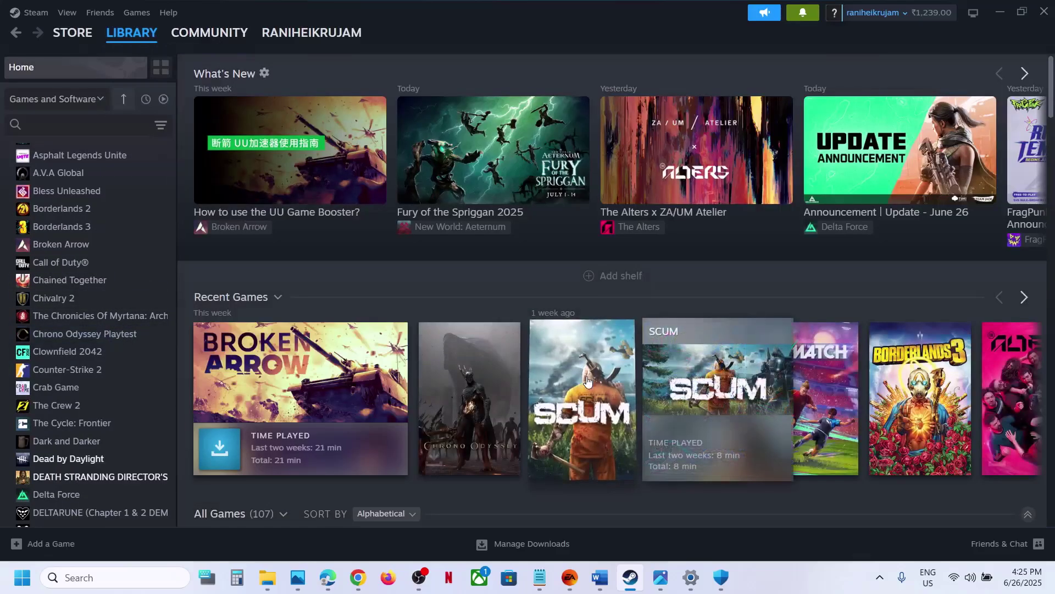
{"action": "left_click", "coordinate": [544, 359]}
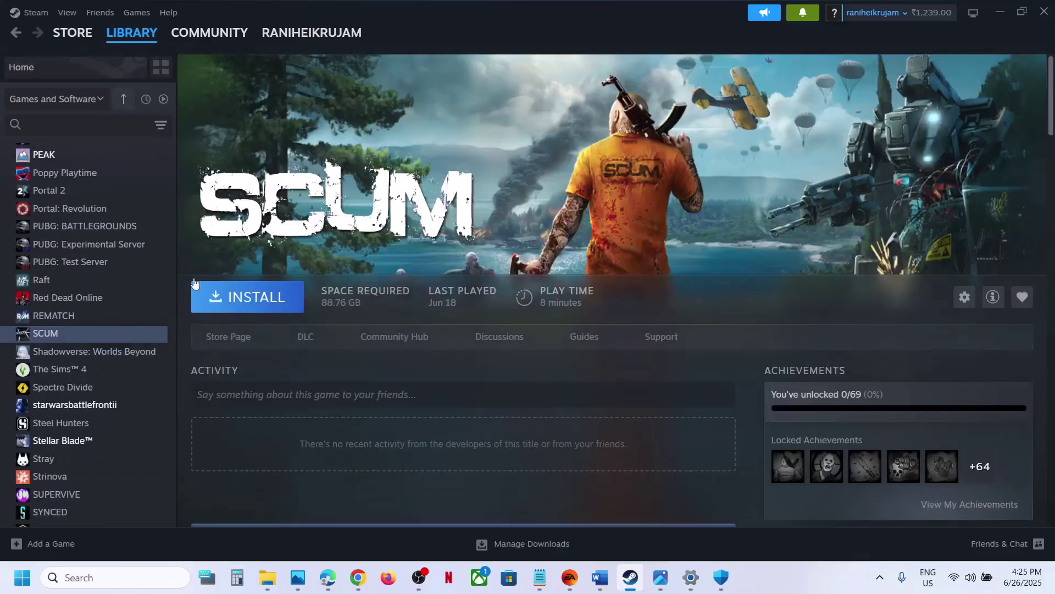
{"action": "right_click", "coordinate": [64, 338]}
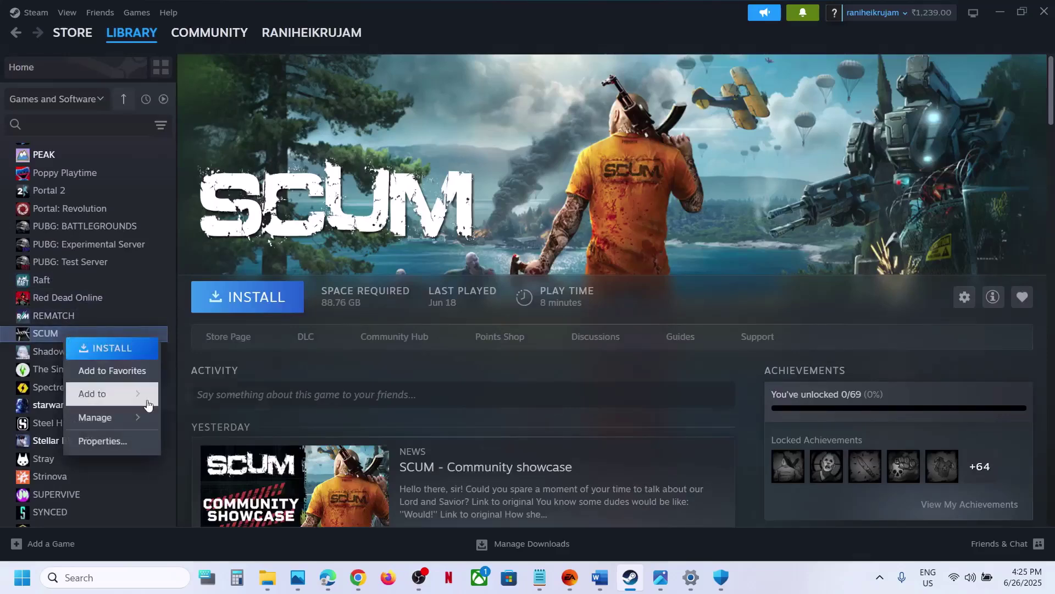
{"action": "left_click", "coordinate": [122, 441]}
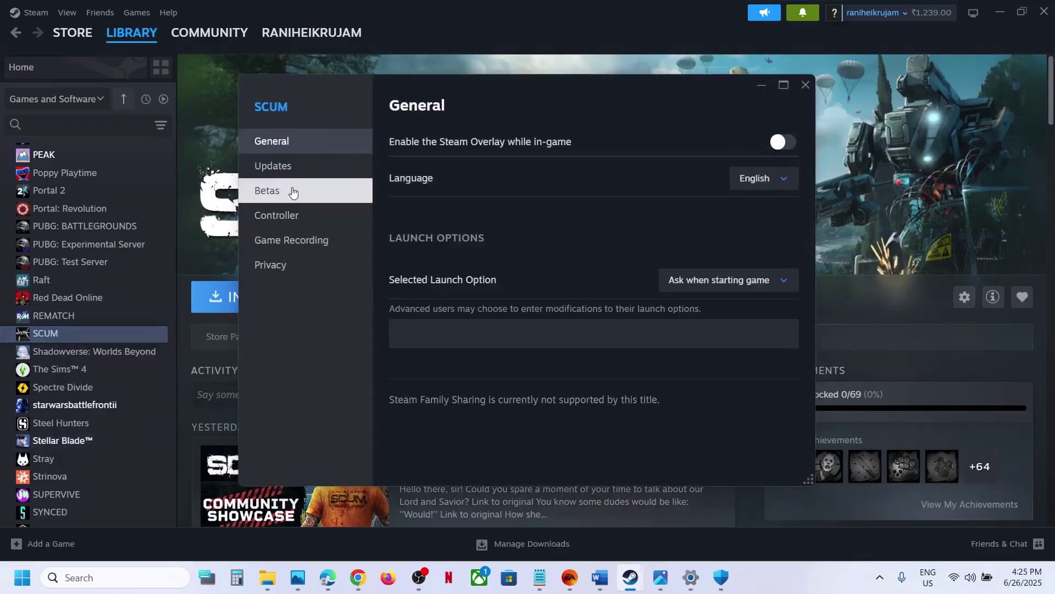
{"action": "left_click", "coordinate": [805, 86]}
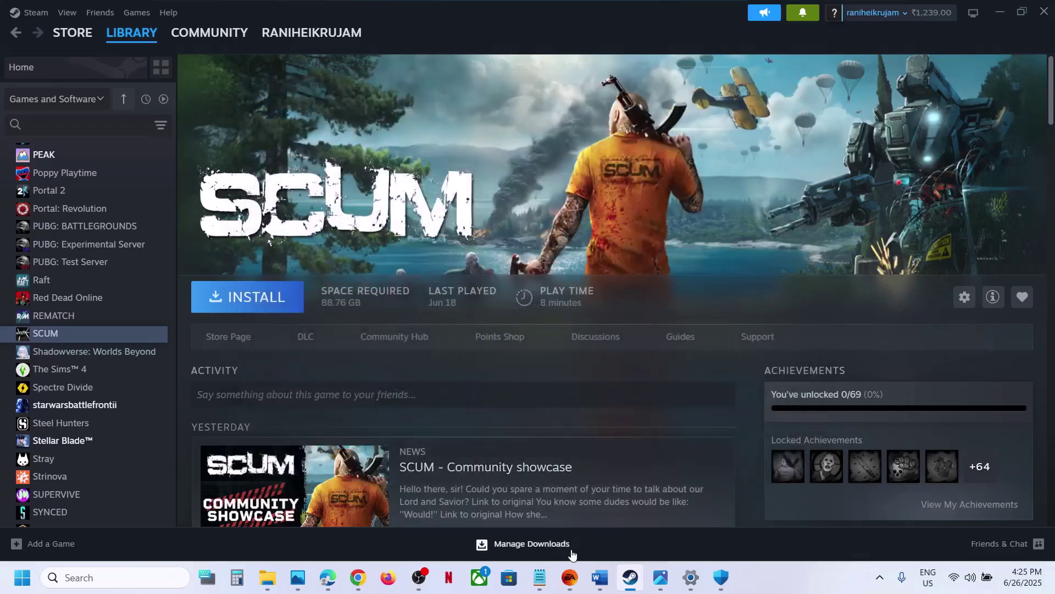
Step: Switch to the EA app, close the STAR WARS Battlefront II properties, and look up the game's Repair option
{"action": "left_click", "coordinate": [569, 578]}
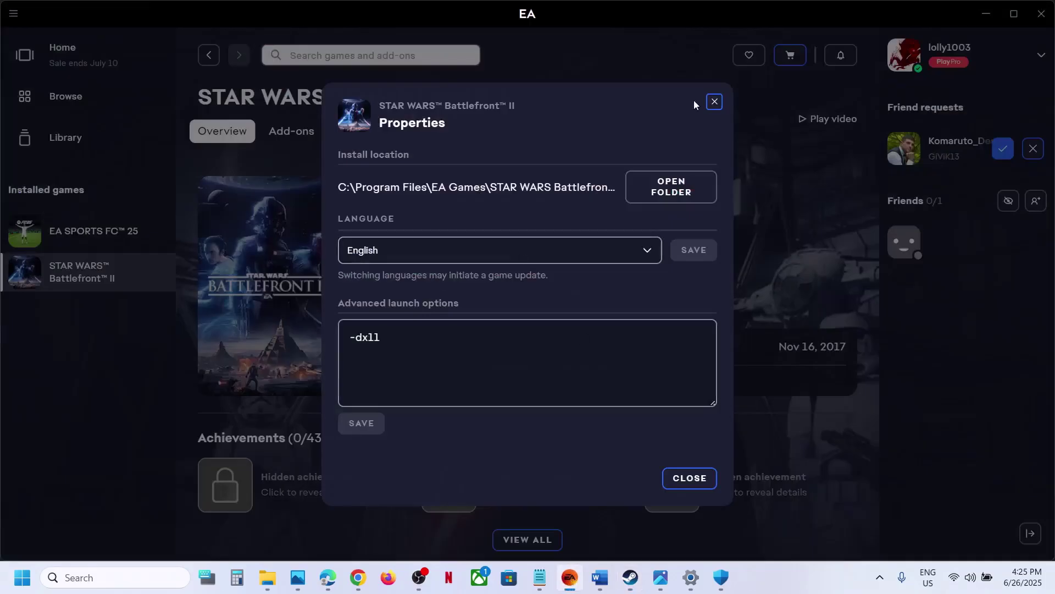
{"action": "key", "text": "Escape"}
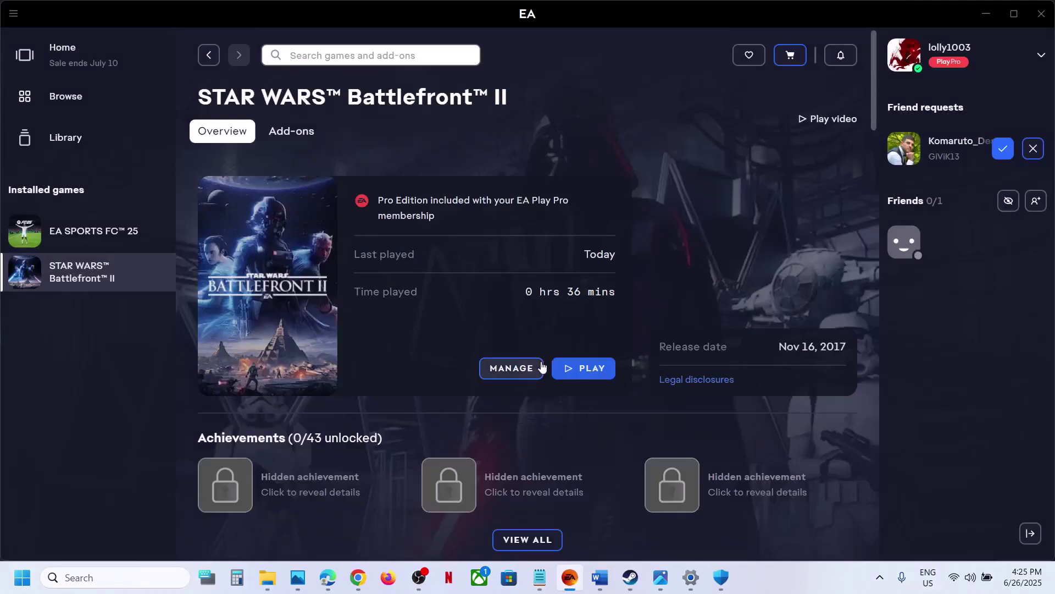
{"action": "left_click", "coordinate": [517, 374]}
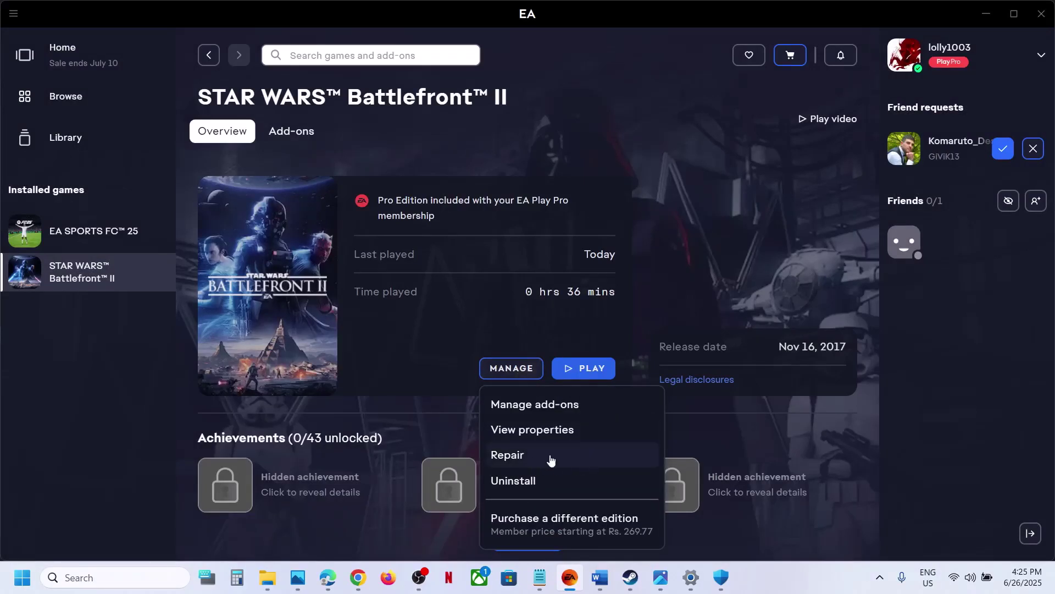
{"action": "left_click", "coordinate": [162, 444]}
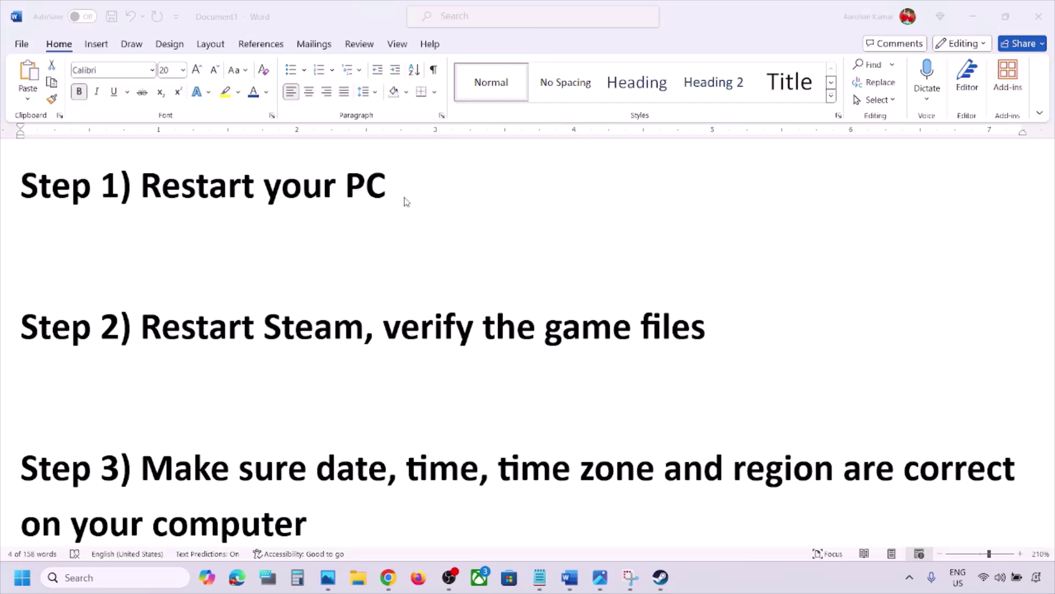
Step: Look up the Restart option among the Windows power options, and return to the Word document without restarting
{"action": "left_click", "coordinate": [22, 577]}
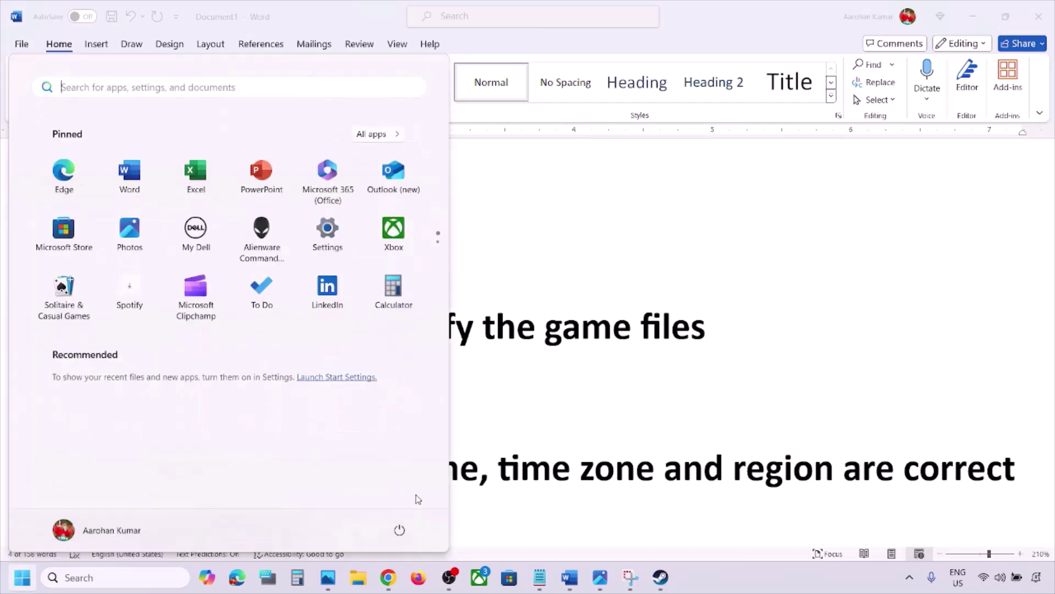
{"action": "left_click", "coordinate": [399, 530]}
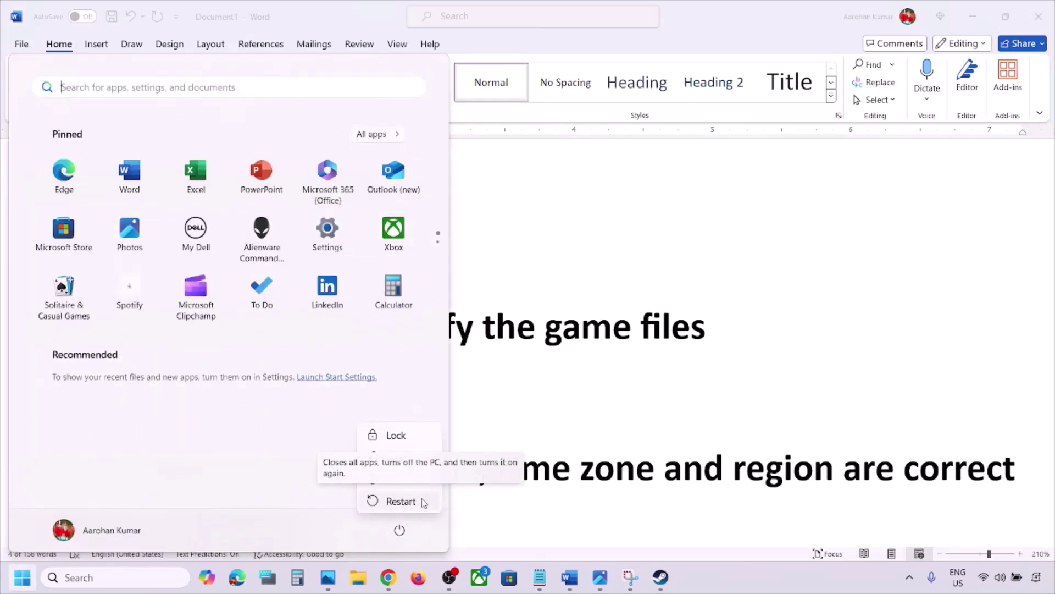
{"action": "left_click", "coordinate": [675, 389]}
{"action": "left_click", "coordinate": [679, 368]}
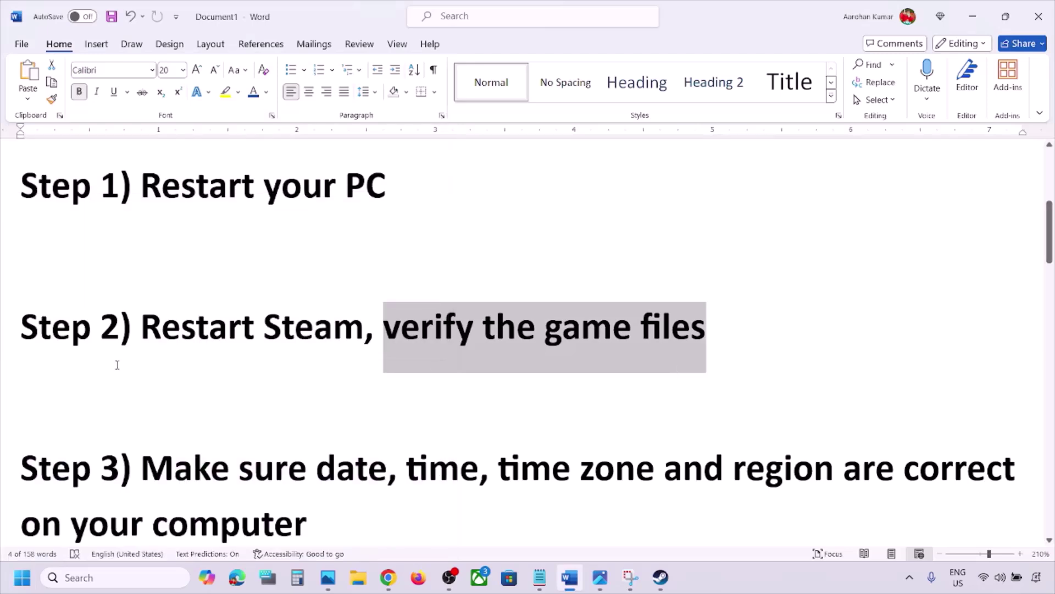
Step: Highlight the advice to restart Steam in Step 2, then switch to Steam and look up its Exit command
{"action": "left_click_drag", "start_coordinate": [137, 333], "coordinate": [334, 330]}
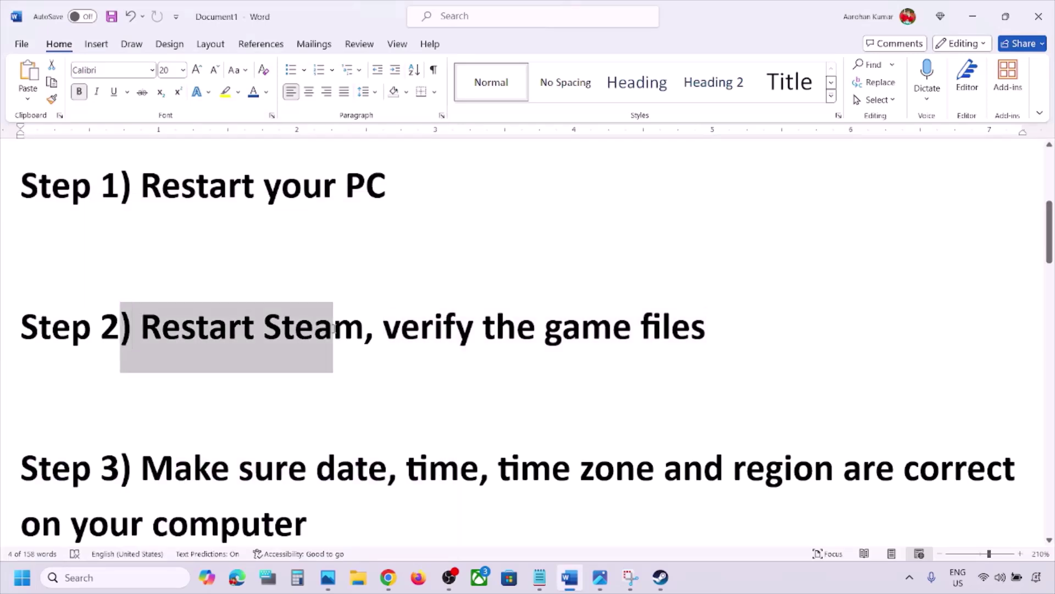
{"action": "left_click", "coordinate": [661, 577]}
{"action": "left_click", "coordinate": [33, 12]}
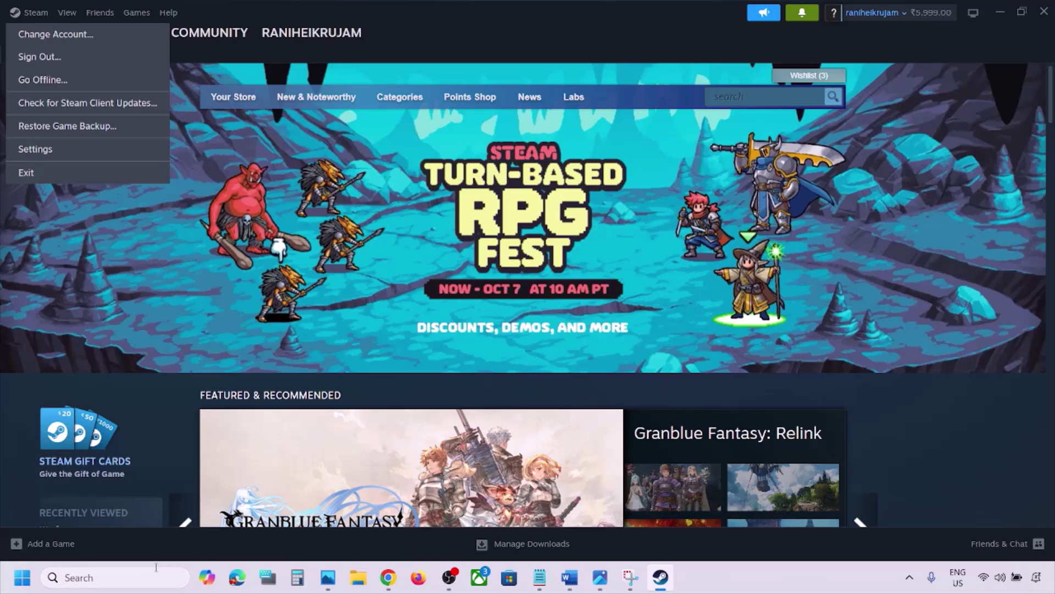
Step: Search Windows for steam and look up the app's Run as administrator option without launching it
{"action": "left_click", "coordinate": [106, 581]}
{"action": "type", "text": "steam"}
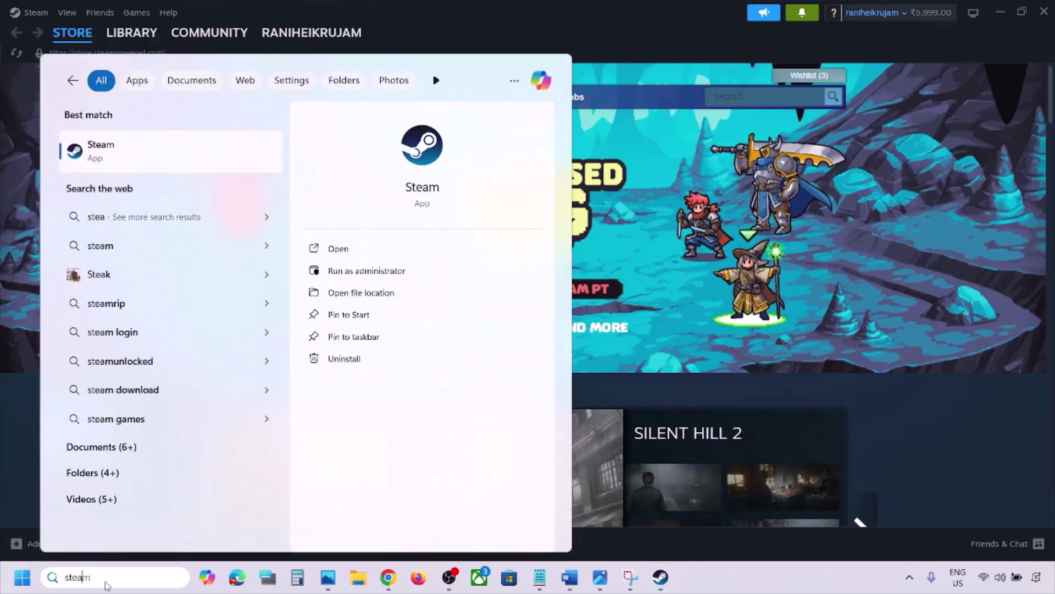
{"action": "right_click", "coordinate": [116, 163]}
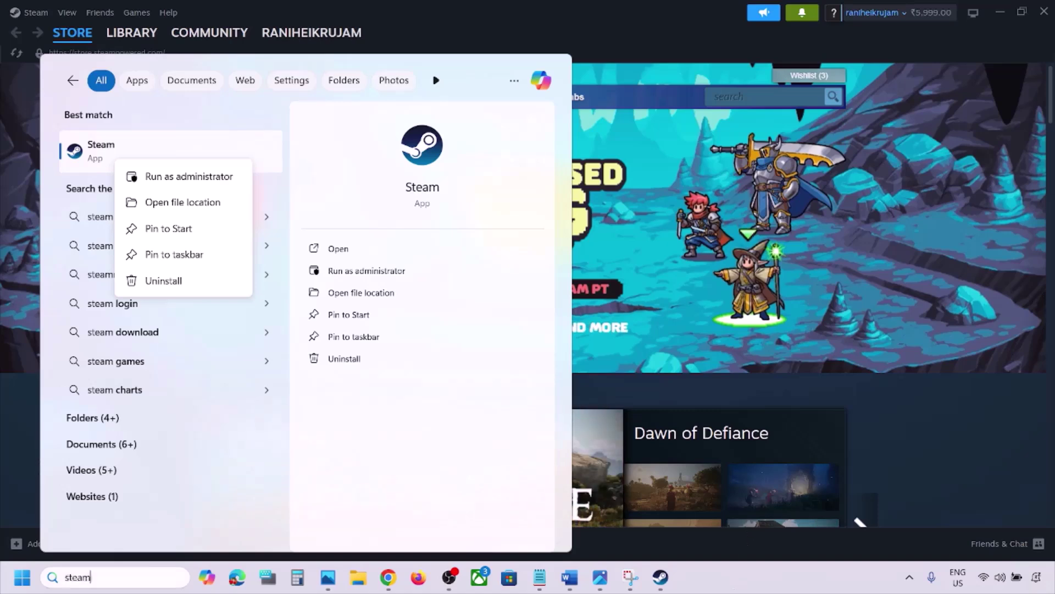
{"action": "left_click", "coordinate": [692, 577]}
Step: Return to the Word document, highlight "verify the game files", and view the example pictures starting with 0.png
{"action": "left_click", "coordinate": [570, 577]}
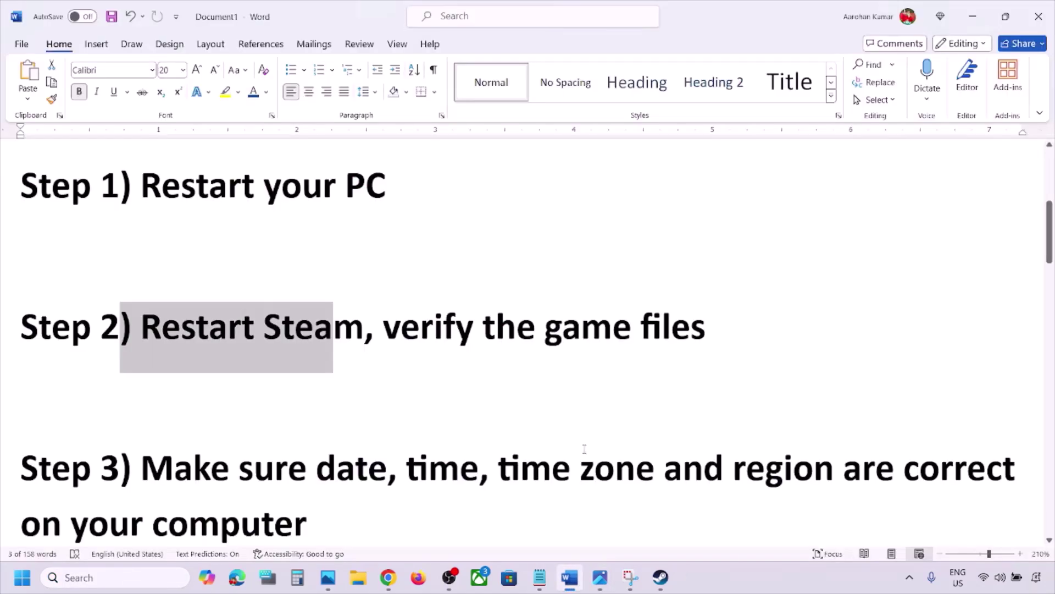
{"action": "left_click_drag", "start_coordinate": [384, 329], "coordinate": [693, 321]}
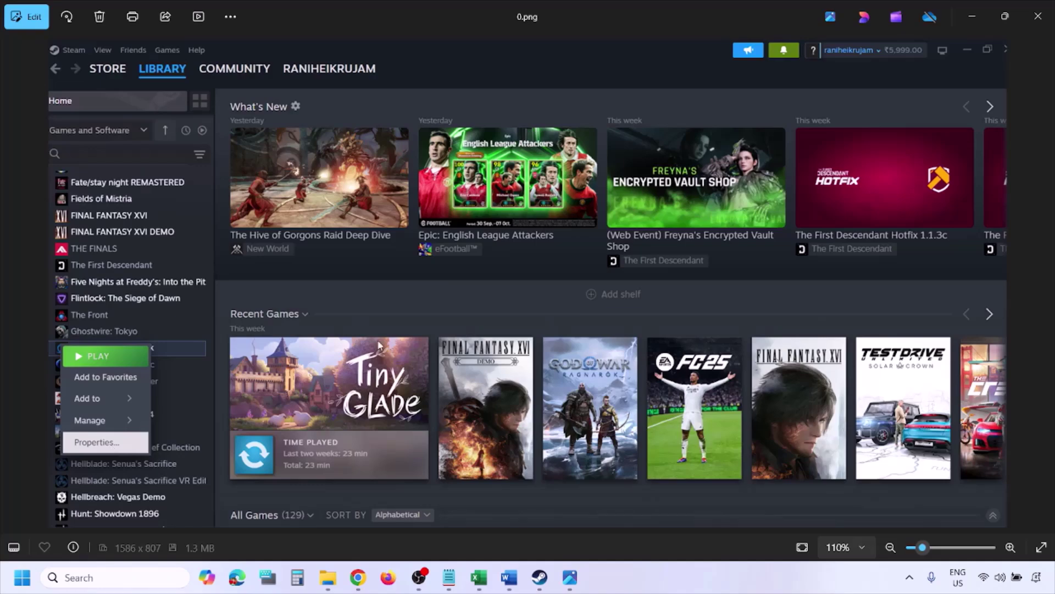
{"action": "key", "text": "ctrl+minus"}
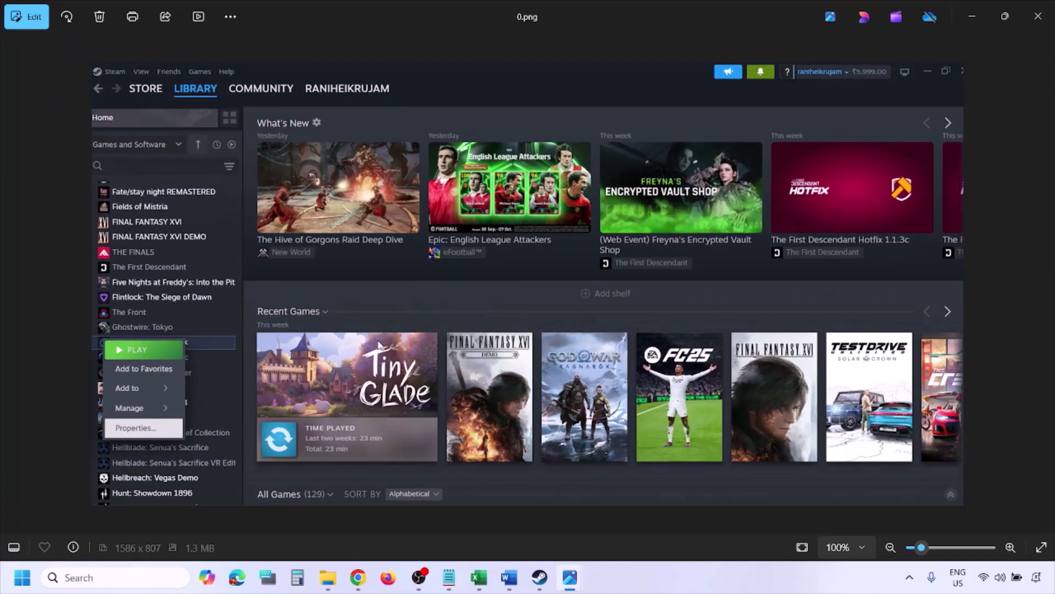
{"action": "key", "text": "Right"}
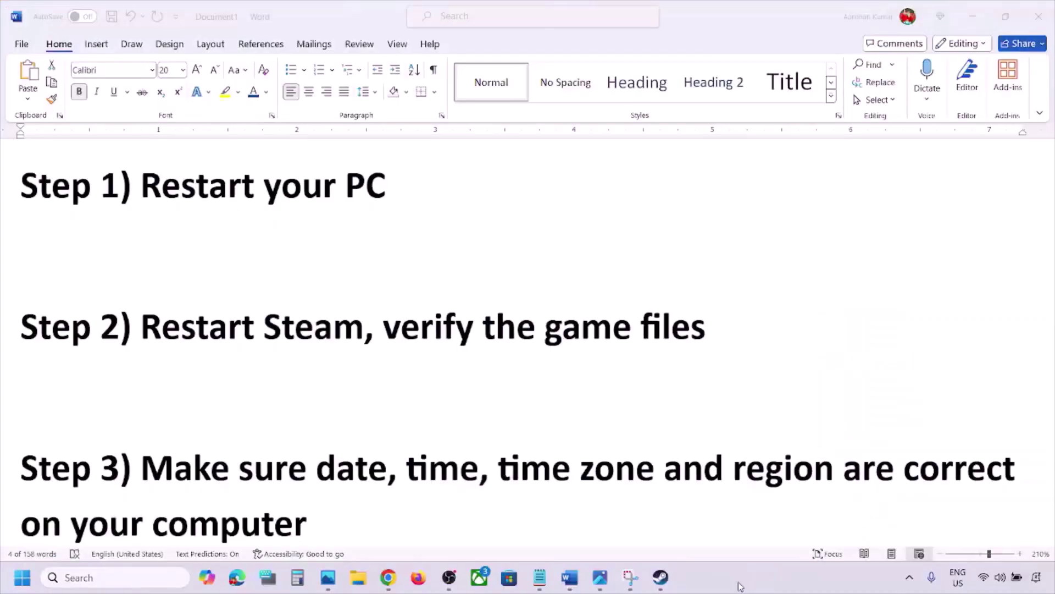
Step: Read Step 3 in the document and open the Date & time page in Windows Settings
{"action": "scroll", "coordinate": [429, 389], "scroll_direction": "down", "scroll_amount": 3}
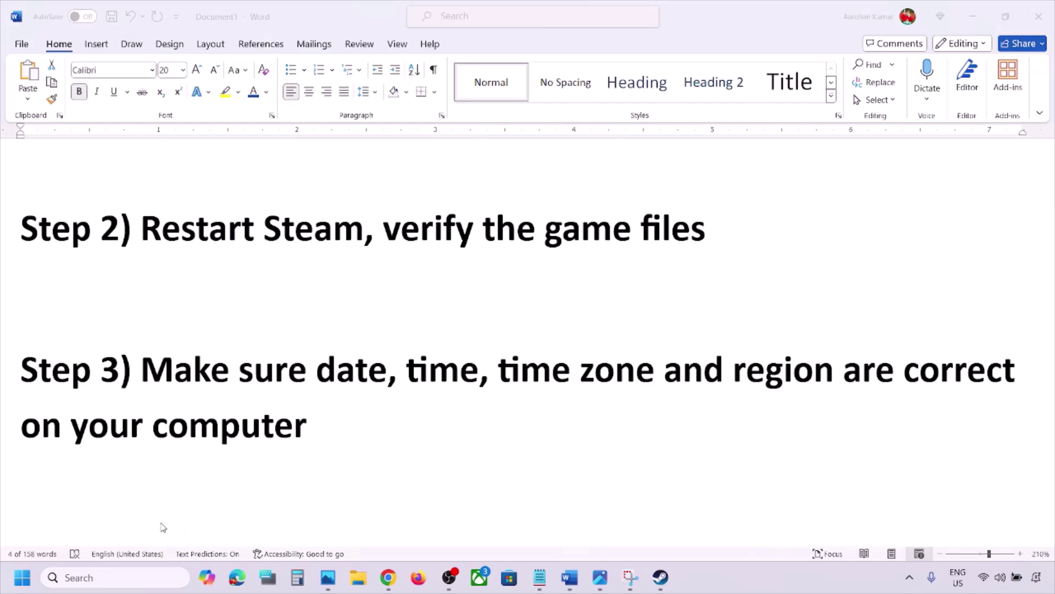
{"action": "key", "text": "super+i"}
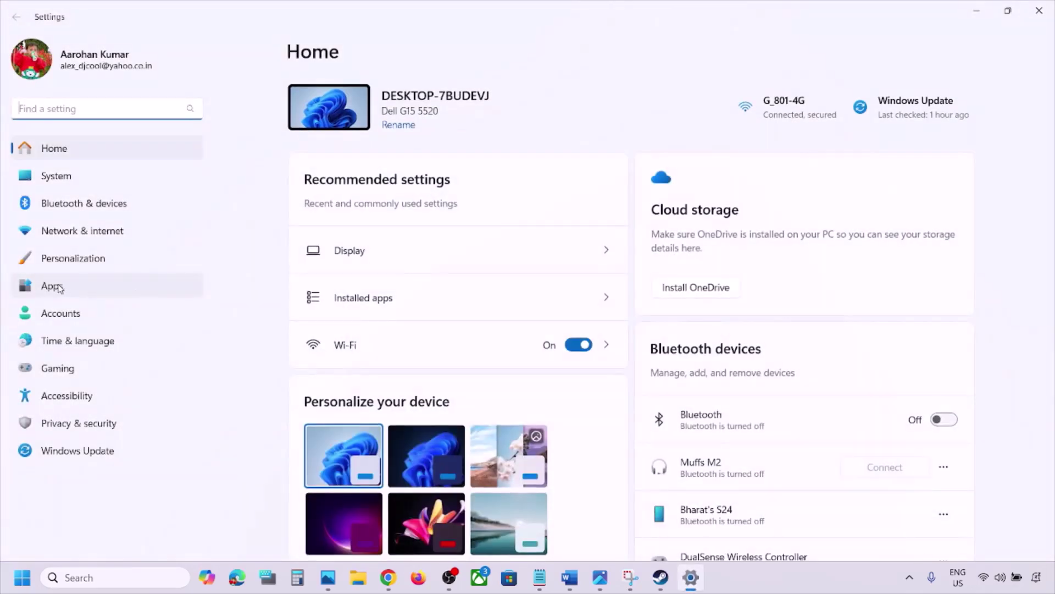
{"action": "left_click", "coordinate": [64, 342]}
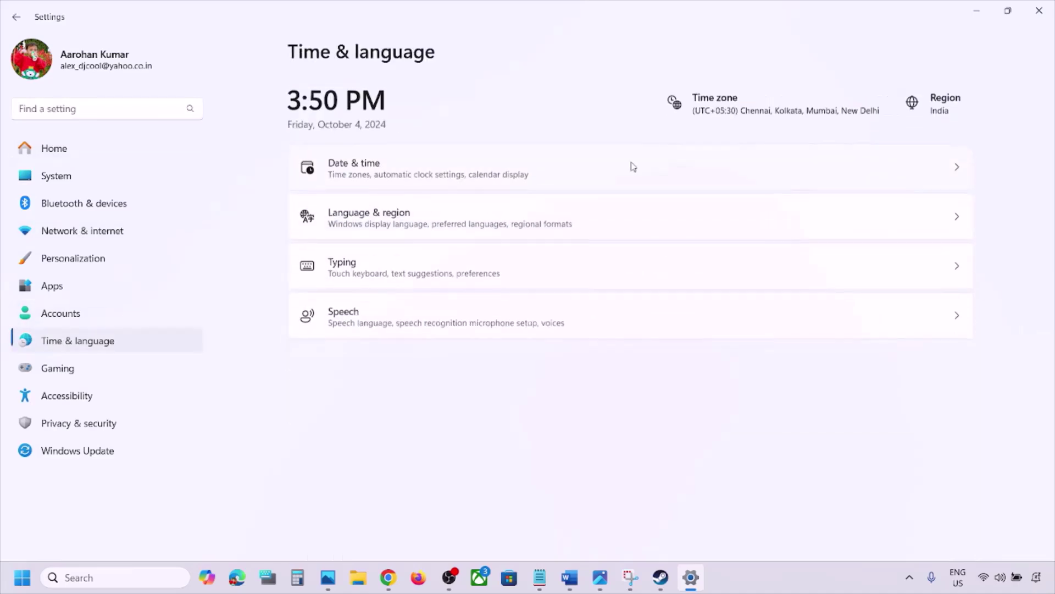
{"action": "left_click", "coordinate": [478, 175]}
Step: Check the automatic time zone and time settings, and synchronize the clock with the time server
{"action": "scroll", "coordinate": [499, 286], "scroll_direction": "down", "scroll_amount": 2}
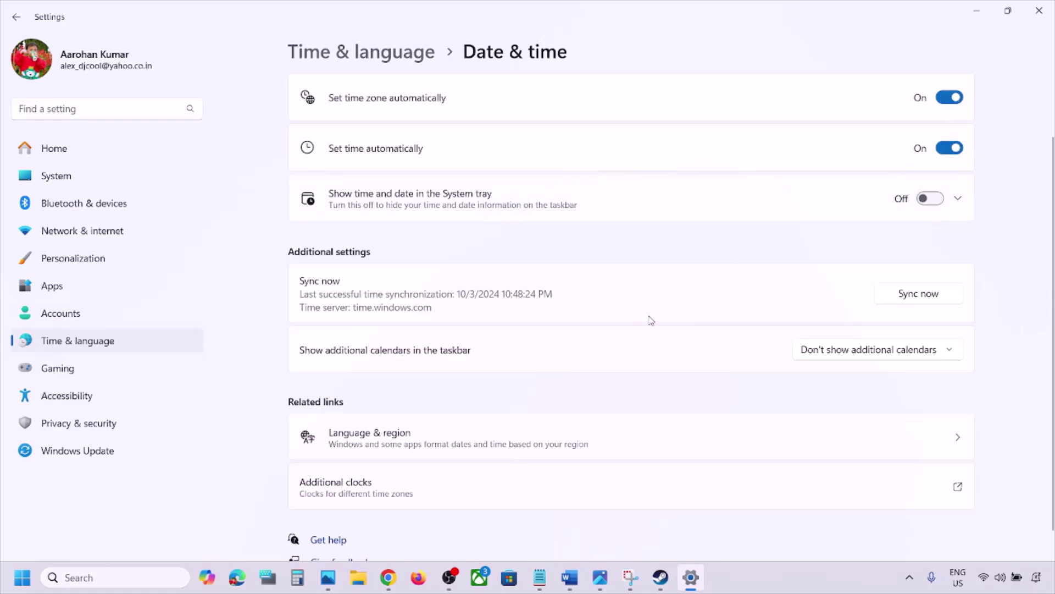
{"action": "scroll", "coordinate": [651, 320], "scroll_direction": "down", "scroll_amount": 1}
{"action": "scroll", "coordinate": [651, 321], "scroll_direction": "down", "scroll_amount": 1}
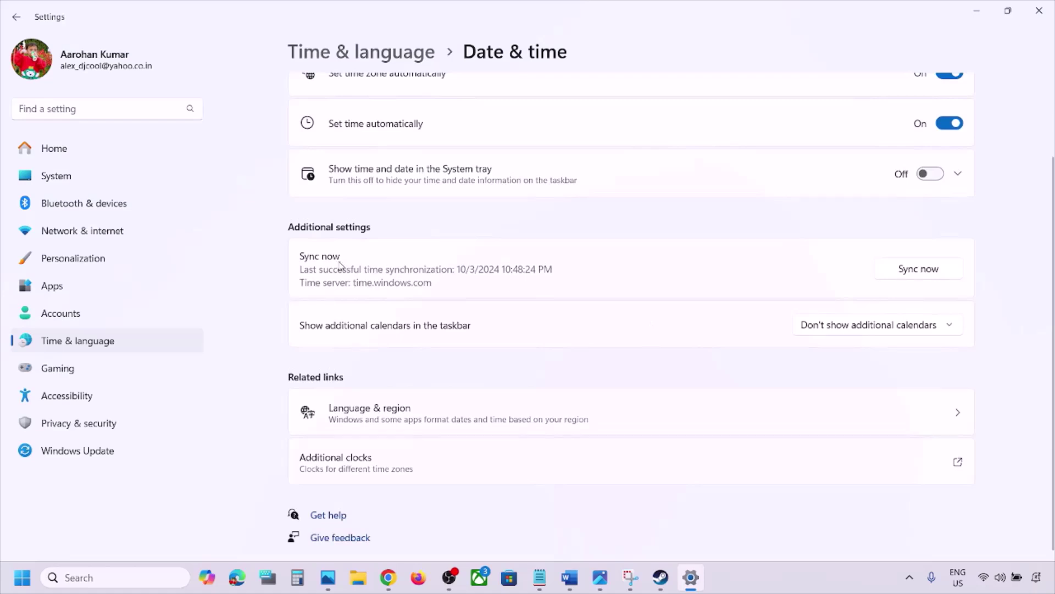
{"action": "left_click", "coordinate": [924, 272]}
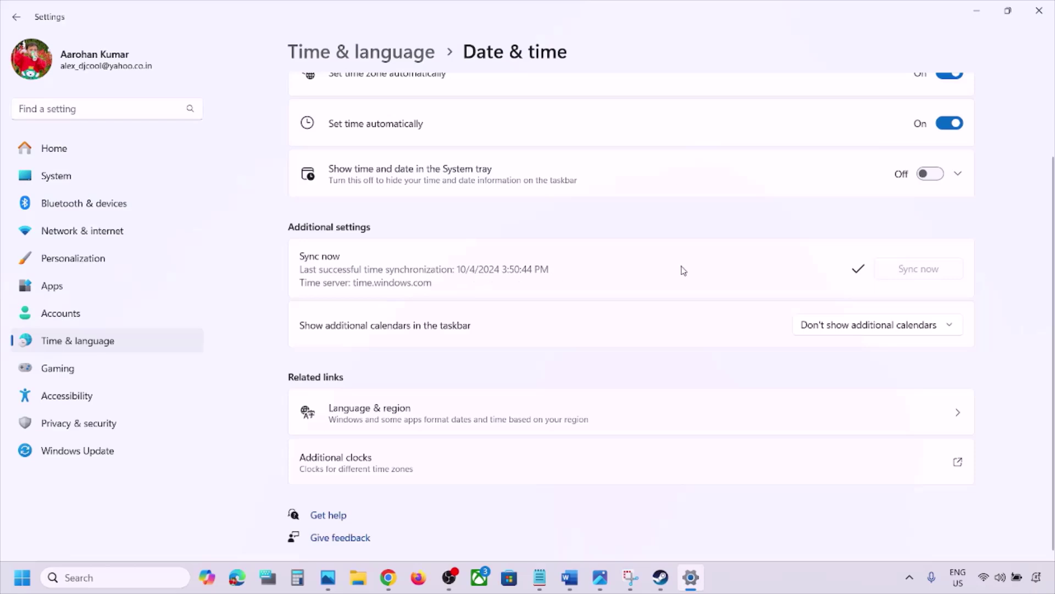
Step: Check the Country or region choices on the Language & region page, keep India, and close Windows Settings
{"action": "left_click", "coordinate": [123, 344]}
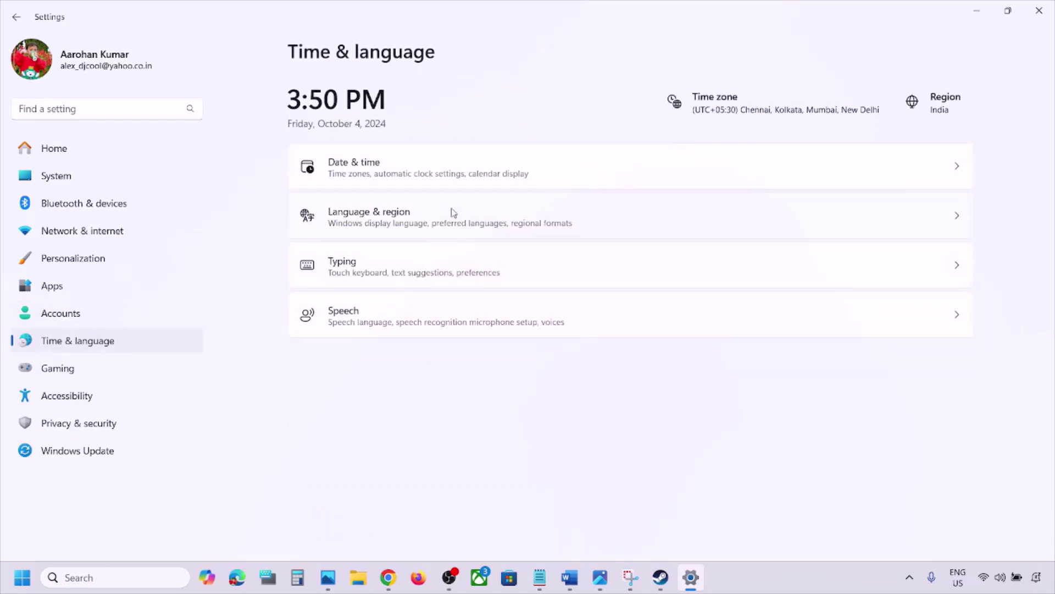
{"action": "left_click", "coordinate": [453, 214]}
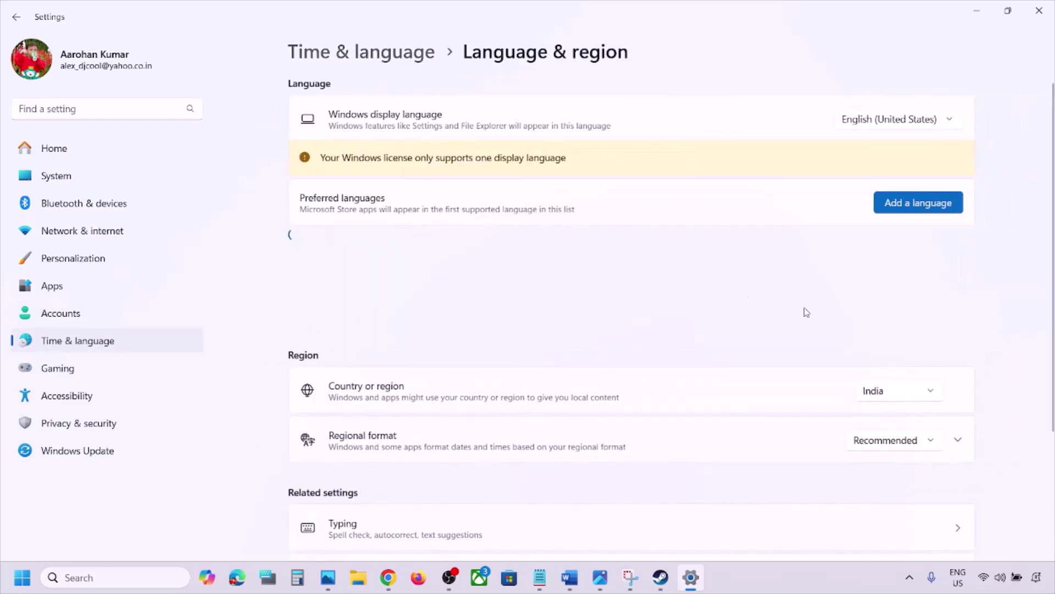
{"action": "left_click", "coordinate": [874, 391]}
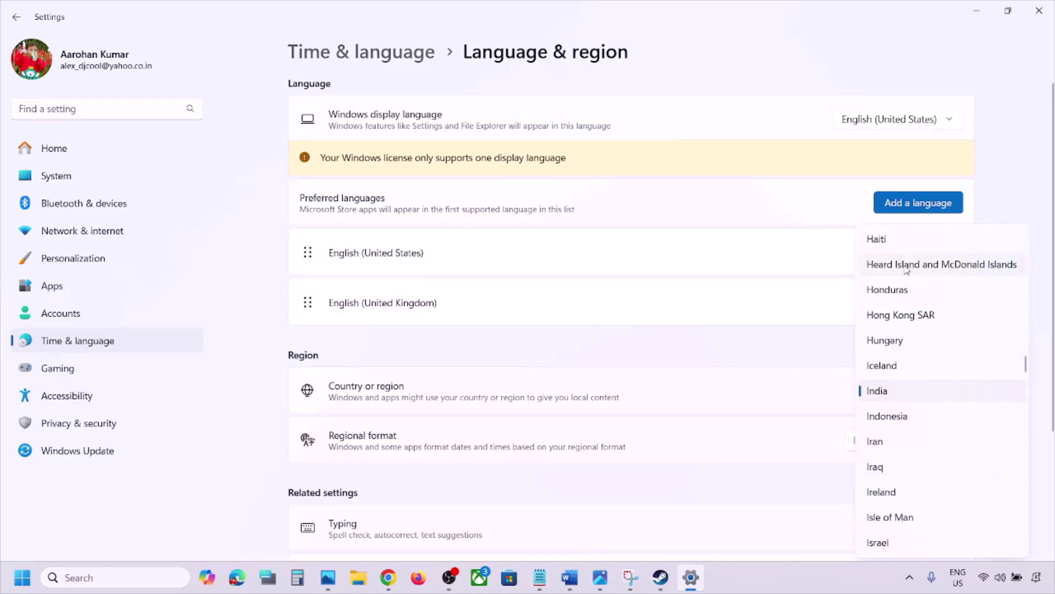
{"action": "left_click", "coordinate": [1029, 151]}
{"action": "left_click", "coordinate": [1036, 19]}
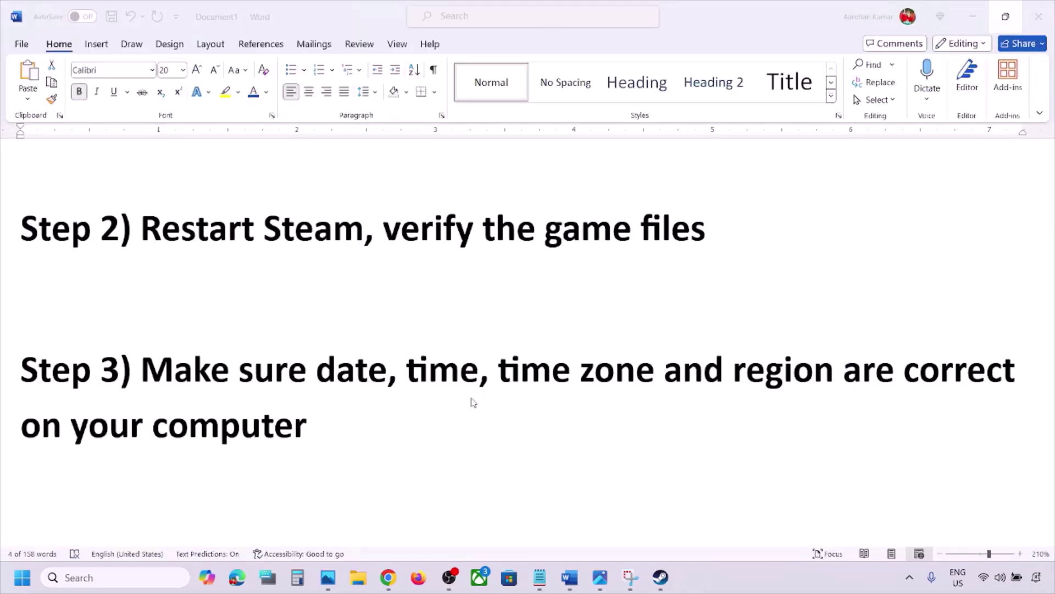
Step: Read Step 4 in the Word document, highlight "Shut down your computer", and look up the Windows power options without choosing one
{"action": "scroll", "coordinate": [471, 401], "scroll_direction": "down", "scroll_amount": 4}
{"action": "scroll", "coordinate": [472, 401], "scroll_direction": "down", "scroll_amount": 3}
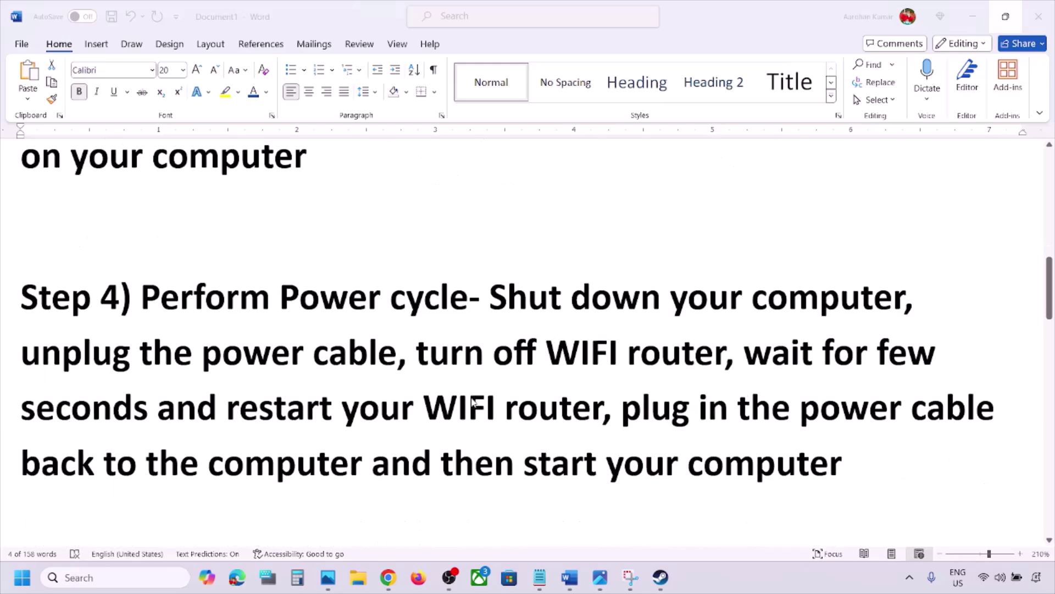
{"action": "scroll", "coordinate": [474, 407], "scroll_direction": "up", "scroll_amount": 1}
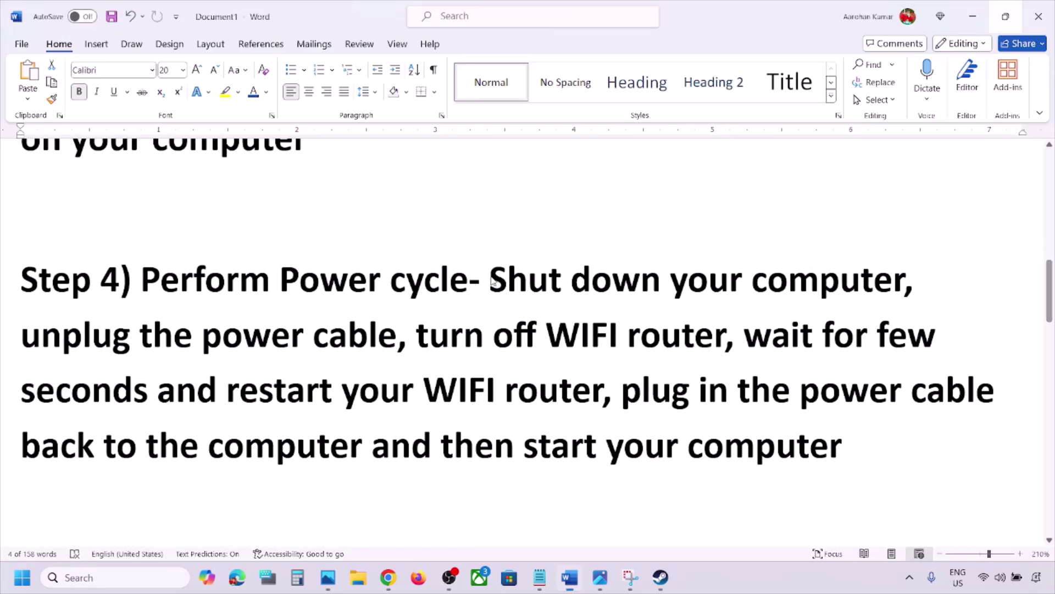
{"action": "left_click_drag", "start_coordinate": [489, 282], "coordinate": [903, 281]}
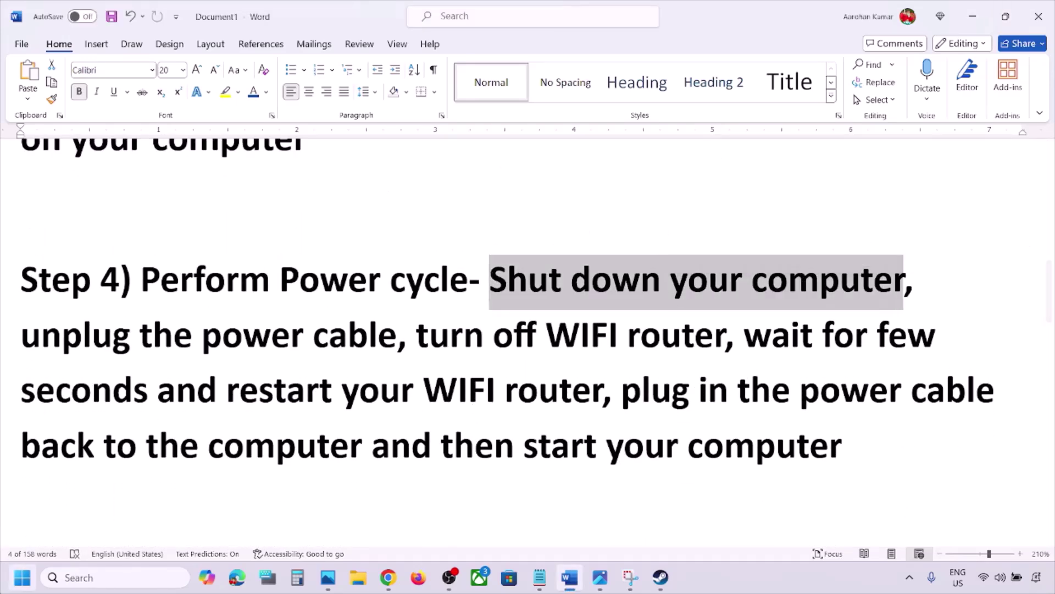
{"action": "key", "text": "super"}
{"action": "left_click", "coordinate": [399, 530]}
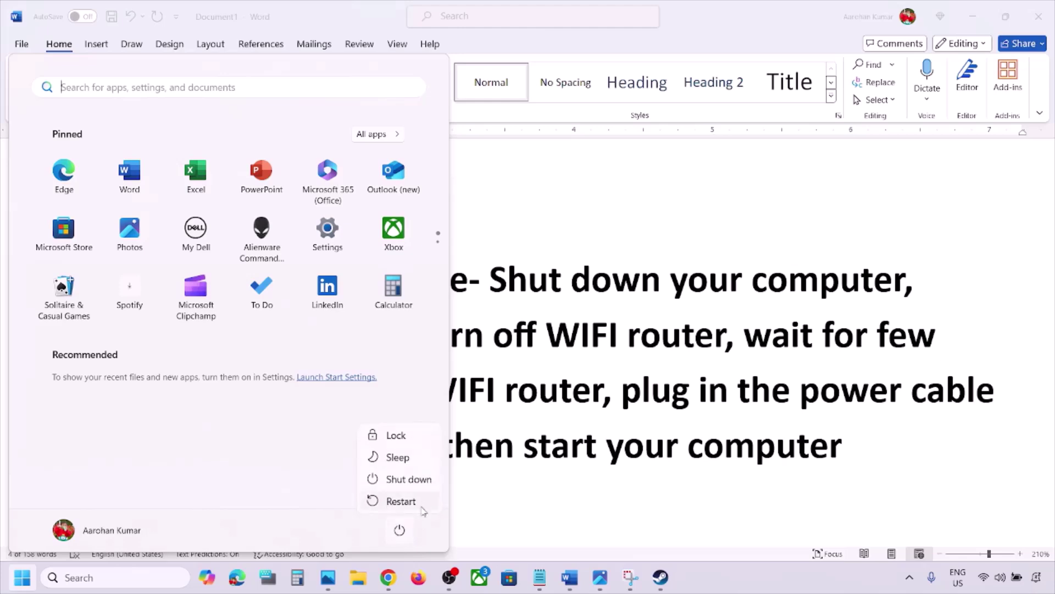
{"action": "left_click", "coordinate": [653, 364]}
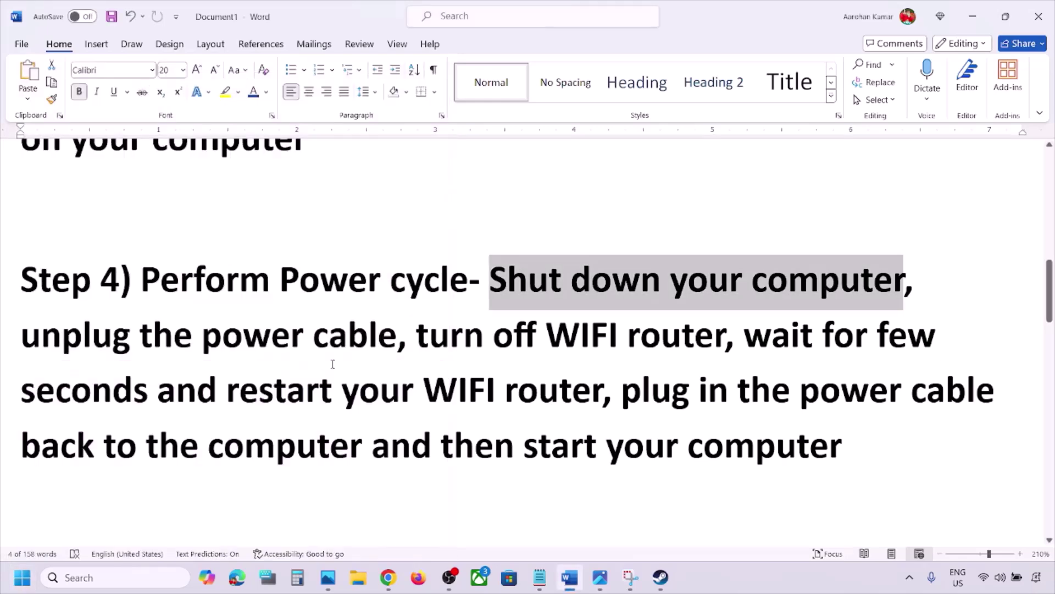
Step: Highlight the remaining Step 4 instructions, including "plug in the power cable back to the computer" and "then start your computer"
{"action": "left_click_drag", "start_coordinate": [50, 342], "coordinate": [335, 466]}
{"action": "left_click", "coordinate": [464, 337]}
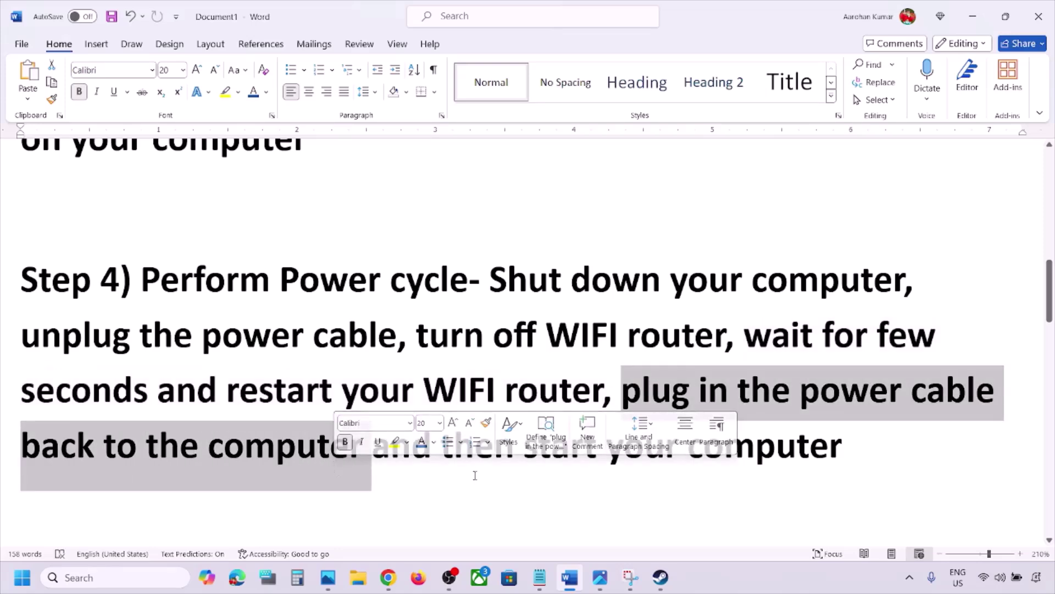
{"action": "left_click", "coordinate": [441, 448]}
{"action": "key", "text": "shift+End"}
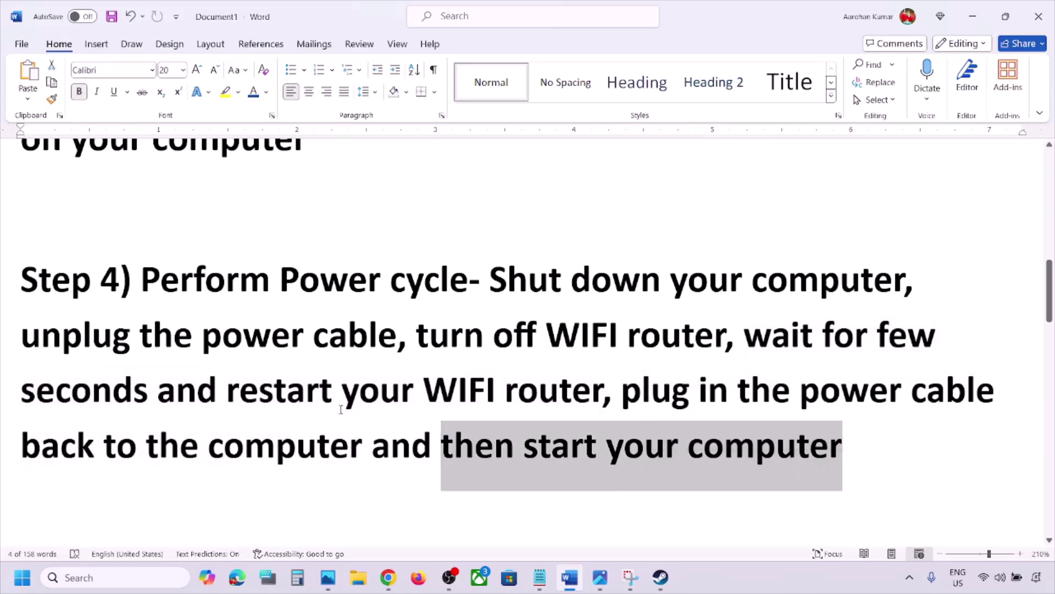
{"action": "left_click", "coordinate": [321, 407]}
Step: Read the Step 5 commands, search Windows for cmd, and run Command Prompt as administrator
{"action": "scroll", "coordinate": [321, 406], "scroll_direction": "down", "scroll_amount": 6}
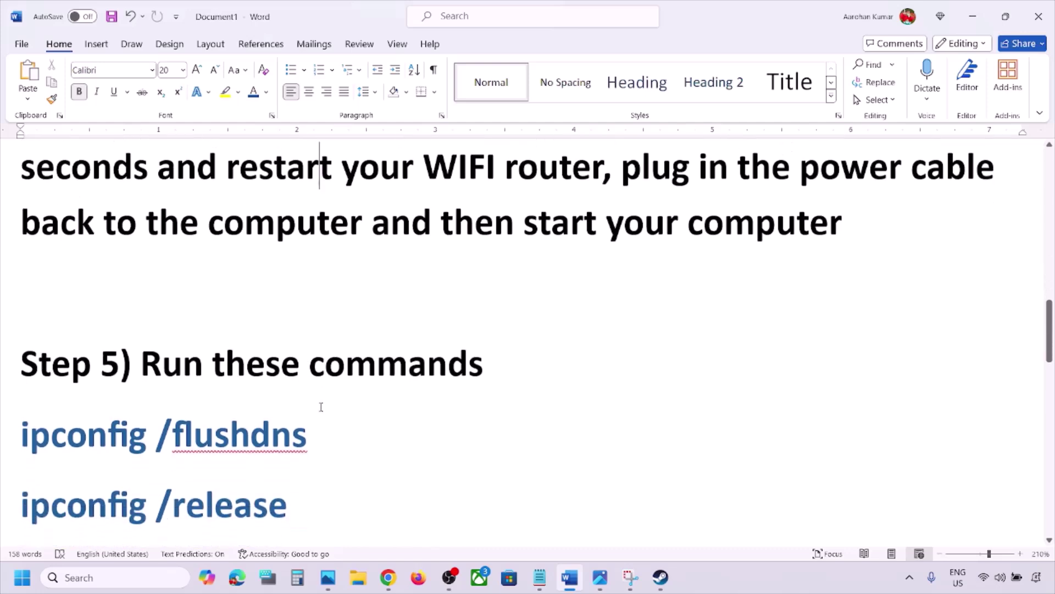
{"action": "scroll", "coordinate": [321, 407], "scroll_direction": "down", "scroll_amount": 1}
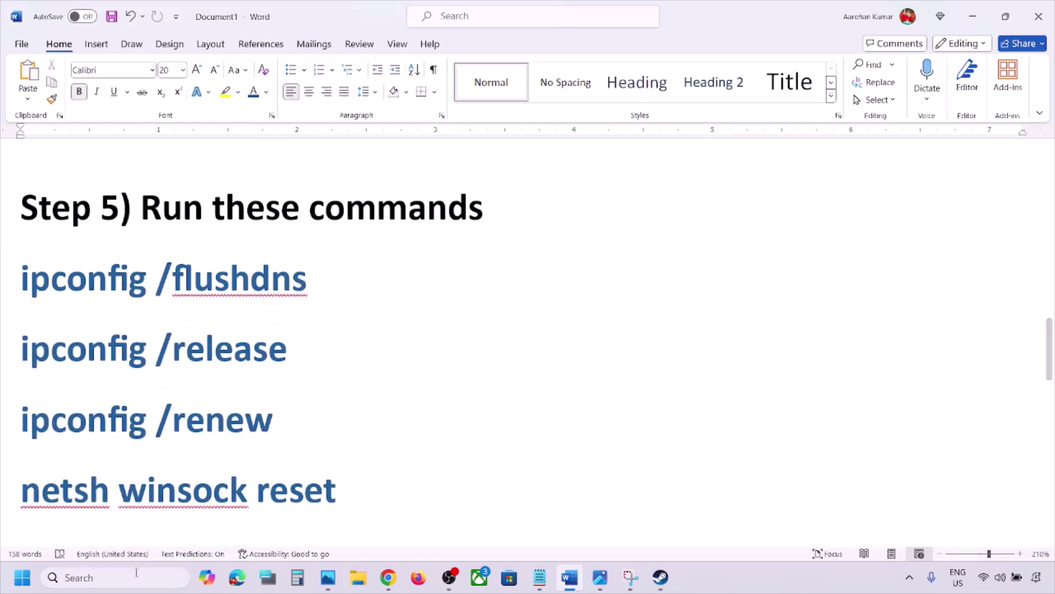
{"action": "left_click", "coordinate": [113, 579]}
{"action": "type", "text": "cmd"}
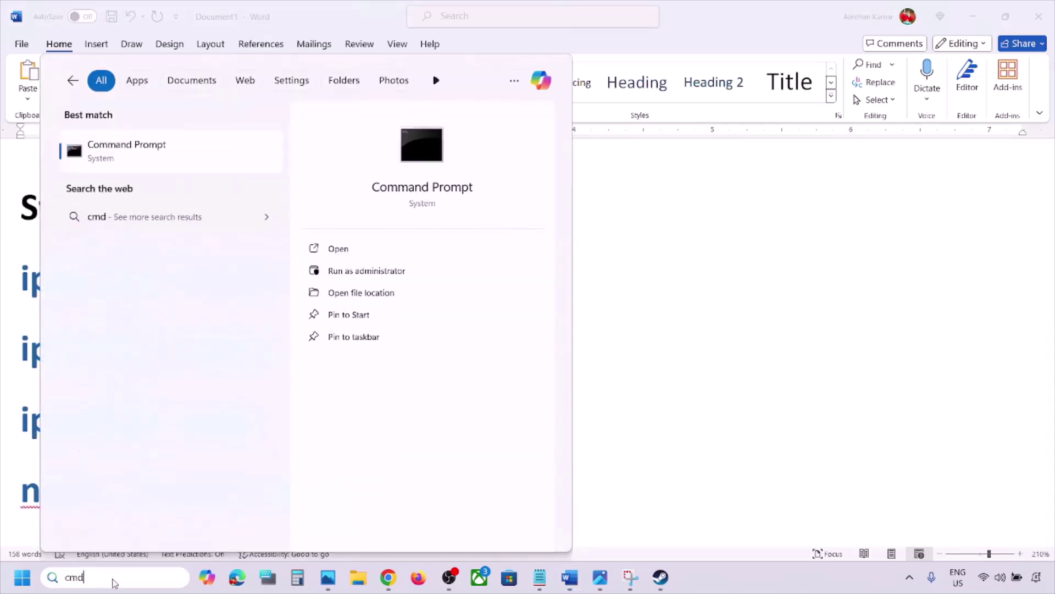
{"action": "right_click", "coordinate": [135, 163]}
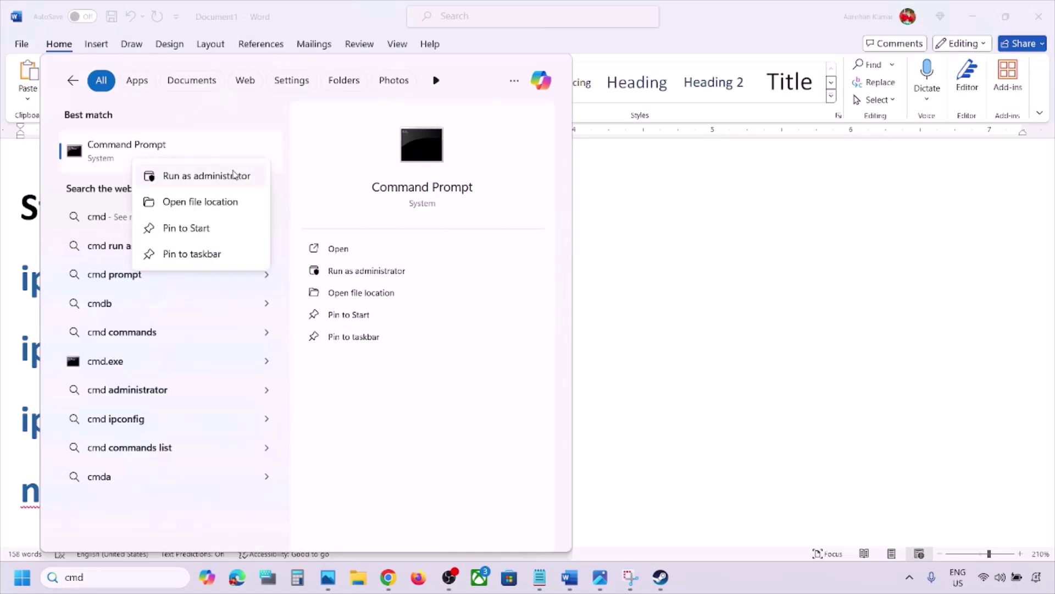
{"action": "left_click", "coordinate": [225, 177]}
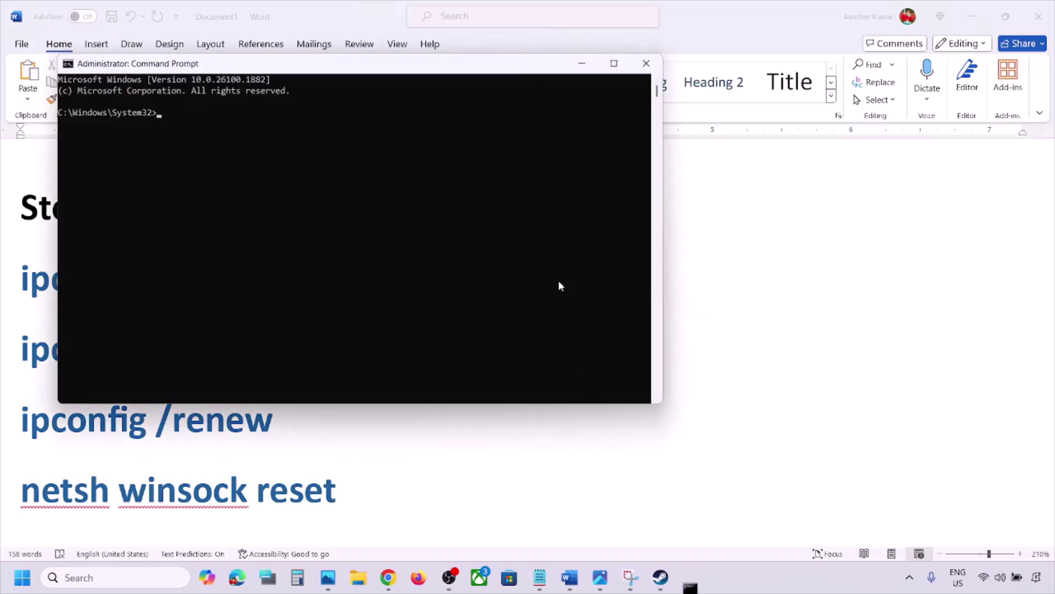
Step: Copy ipconfig /flushdns from the Word document and run it in Command Prompt
{"action": "left_click", "coordinate": [824, 353]}
{"action": "left_click_drag", "start_coordinate": [172, 285], "coordinate": [27, 289]}
{"action": "right_click", "coordinate": [28, 290]}
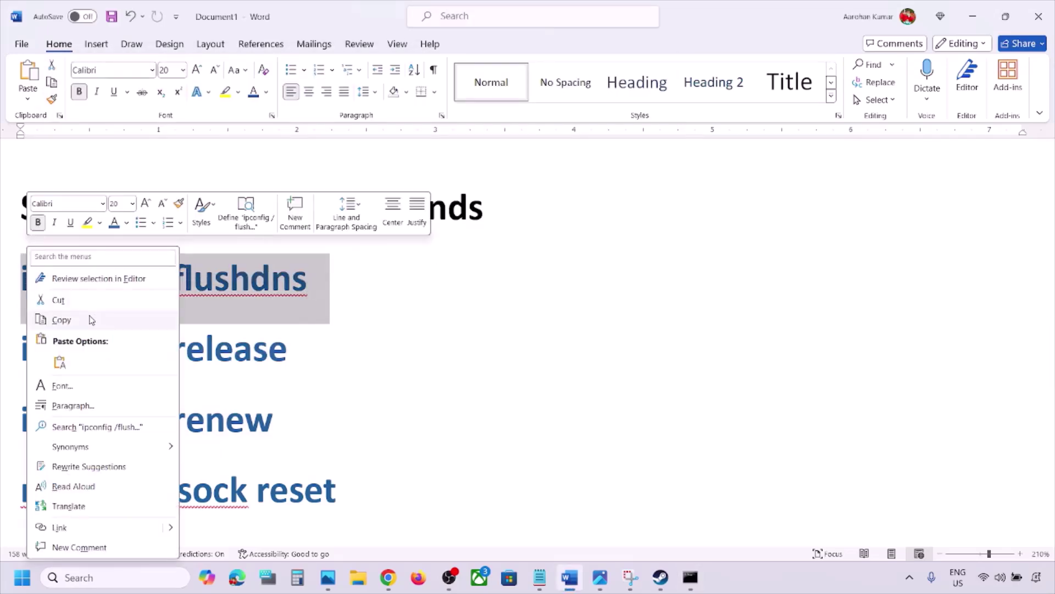
{"action": "left_click", "coordinate": [88, 318]}
{"action": "left_click", "coordinate": [690, 587]}
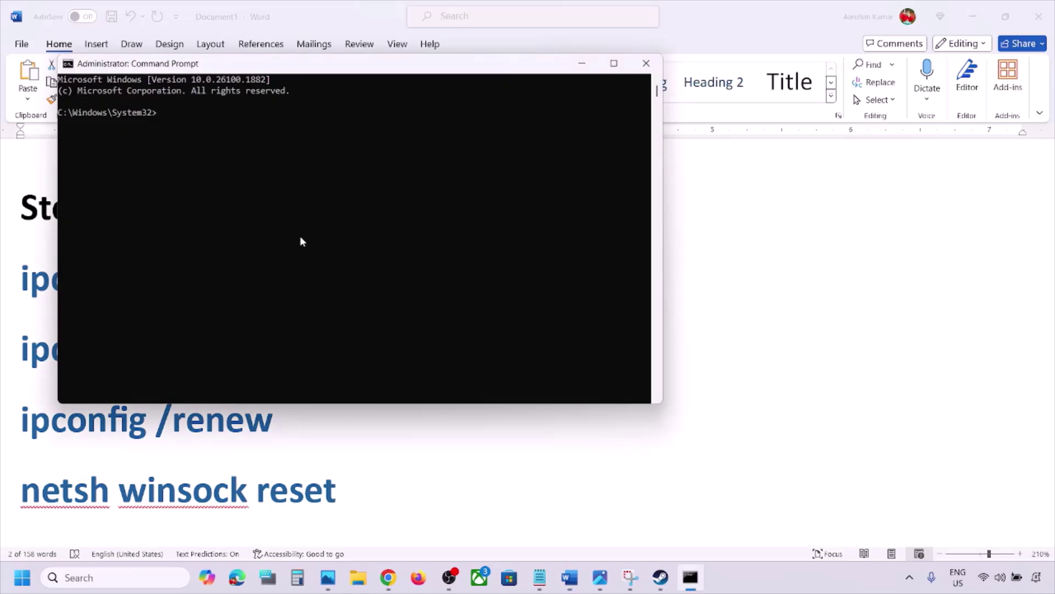
{"action": "right_click", "coordinate": [301, 238]}
{"action": "key", "text": "Return"}
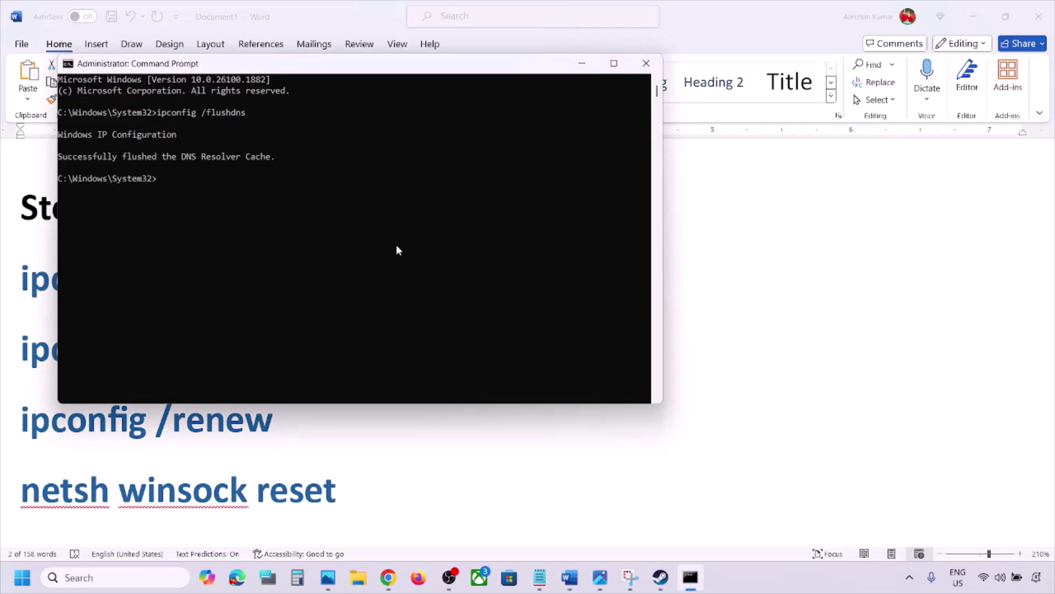
Step: Copy ipconfig /release from the document and run it in the administrator Command Prompt
{"action": "key", "text": "alt+Tab"}
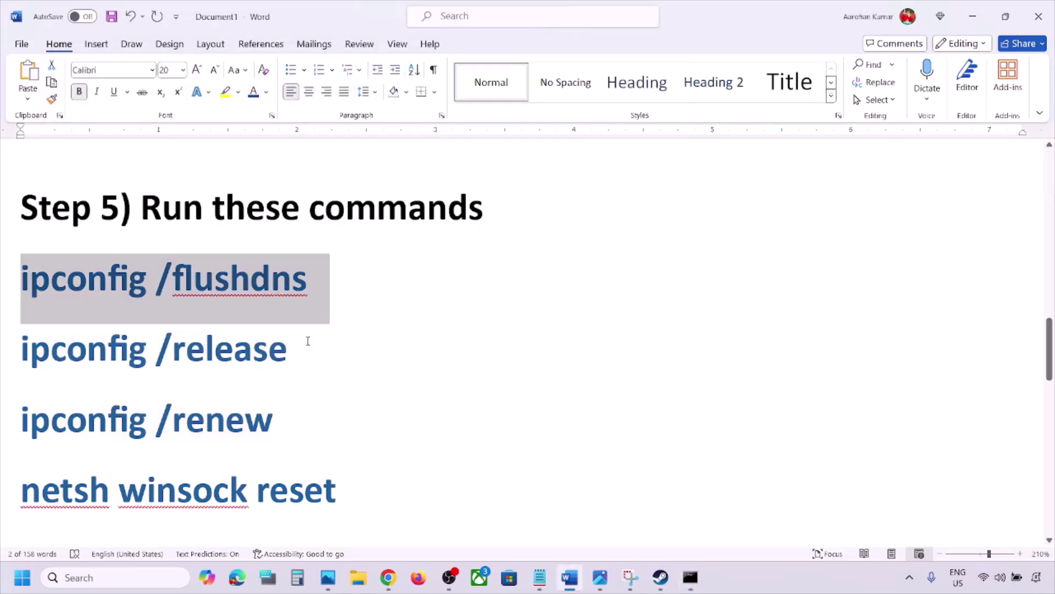
{"action": "left_click_drag", "start_coordinate": [307, 341], "coordinate": [21, 349]}
{"action": "right_click", "coordinate": [63, 357]}
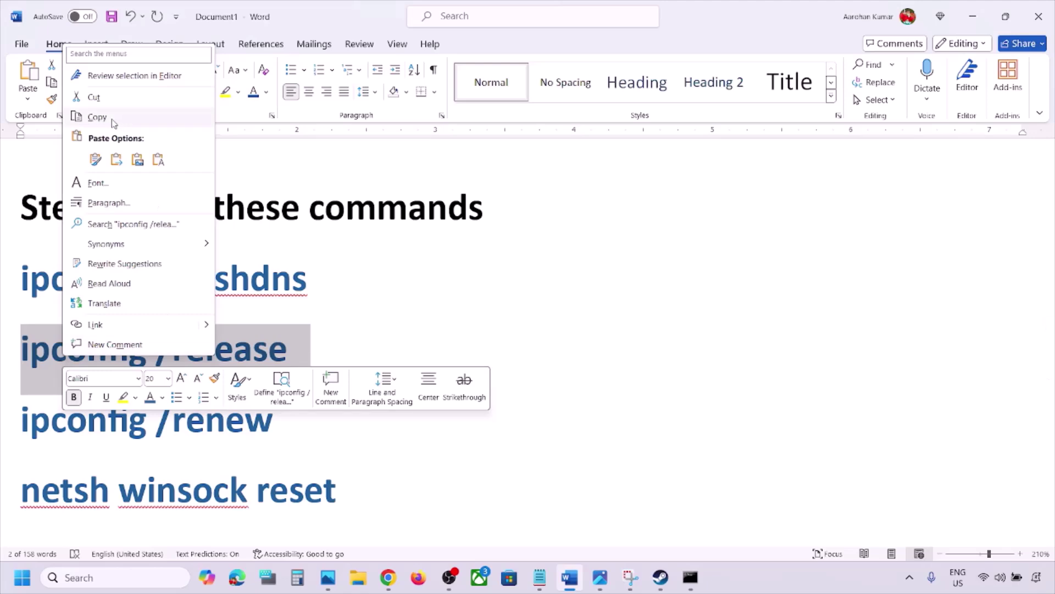
{"action": "left_click", "coordinate": [97, 117]}
{"action": "left_click", "coordinate": [689, 577]}
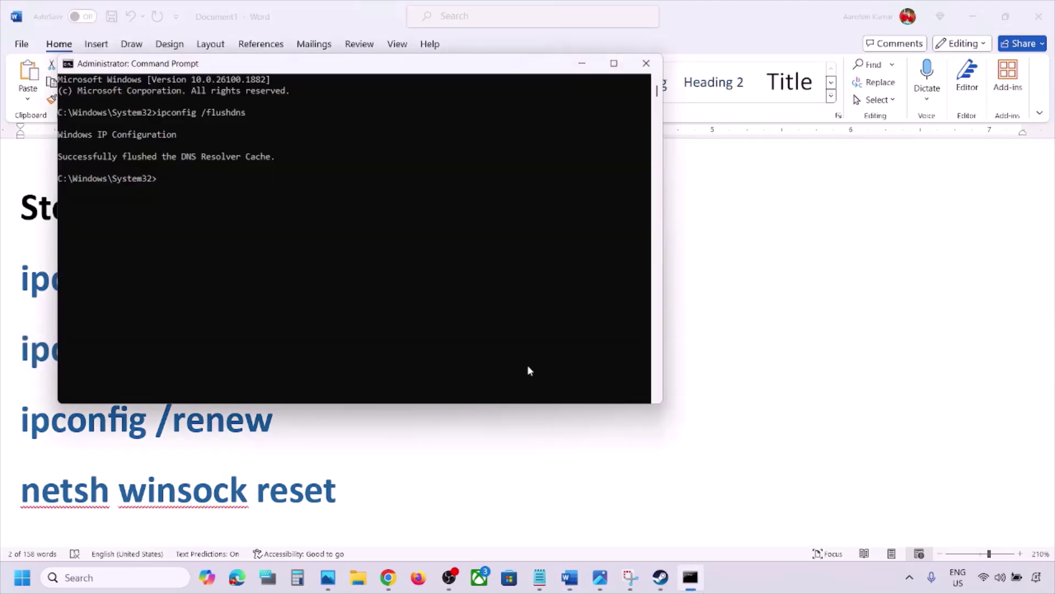
{"action": "key", "text": "ctrl+v"}
{"action": "key", "text": "Return"}
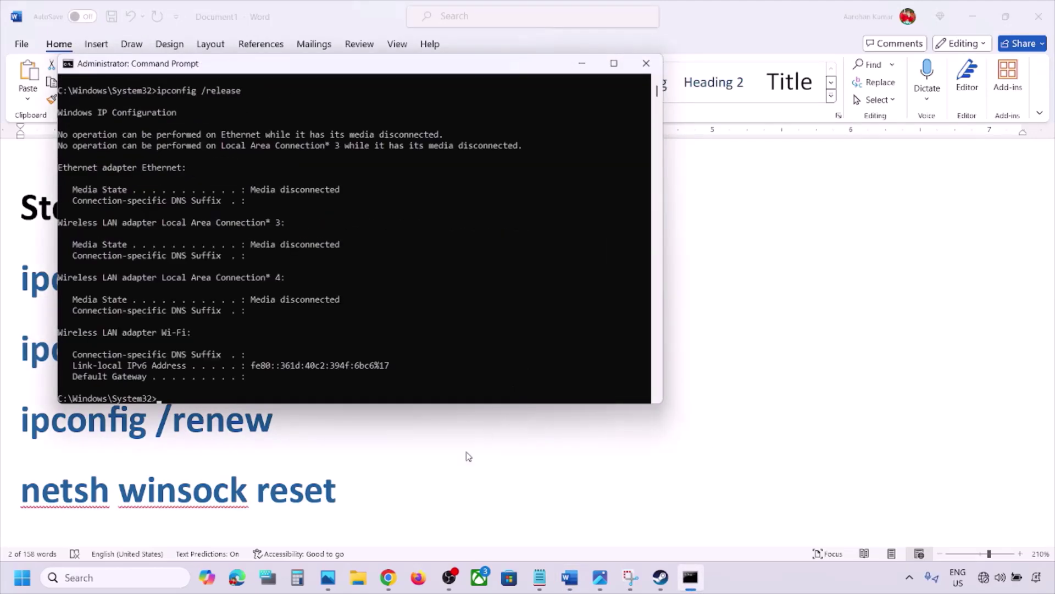
Step: Copy ipconfig /renew from the Step 5 list and run it in Command Prompt
{"action": "key", "text": "alt+Tab"}
{"action": "scroll", "coordinate": [350, 427], "scroll_direction": "down", "scroll_amount": 3}
{"action": "scroll", "coordinate": [349, 427], "scroll_direction": "up", "scroll_amount": 1}
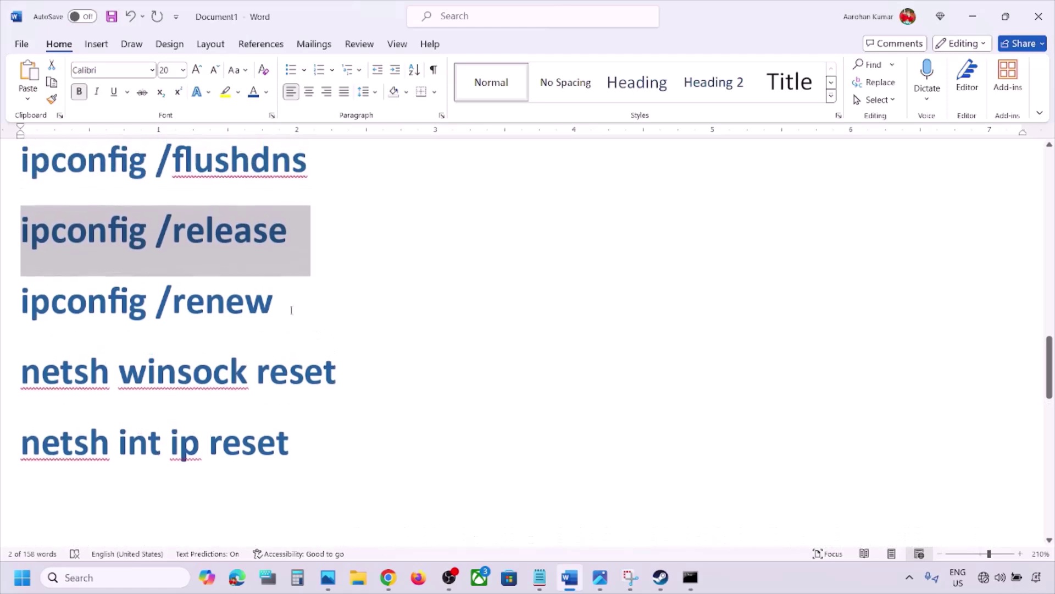
{"action": "left_click_drag", "start_coordinate": [290, 301], "coordinate": [88, 300]}
{"action": "key", "text": "ctrl+c"}
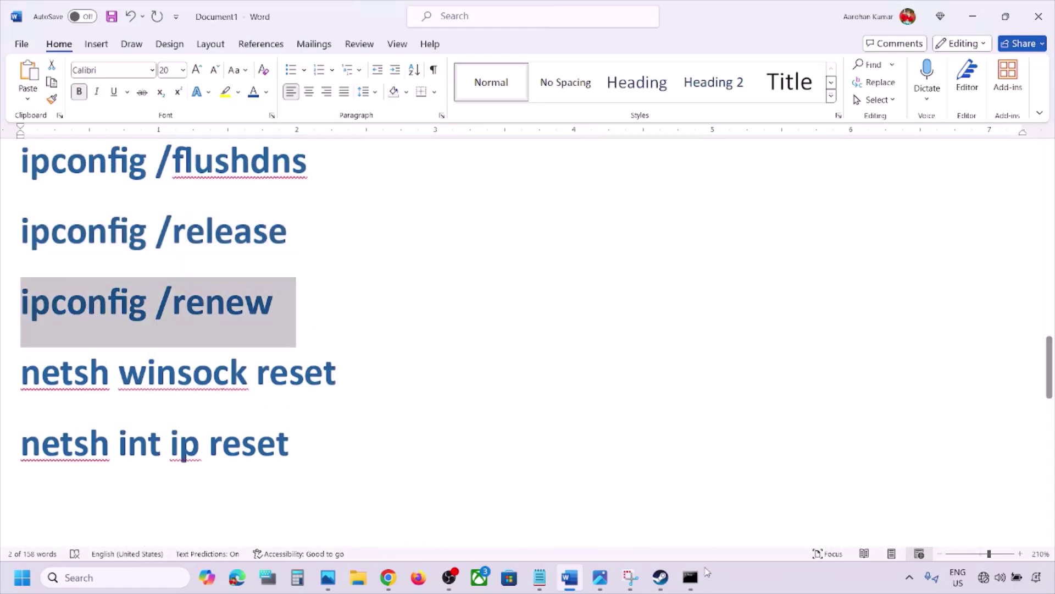
{"action": "key", "text": "alt+Tab"}
{"action": "key", "text": "ctrl+v"}
{"action": "key", "text": "Return"}
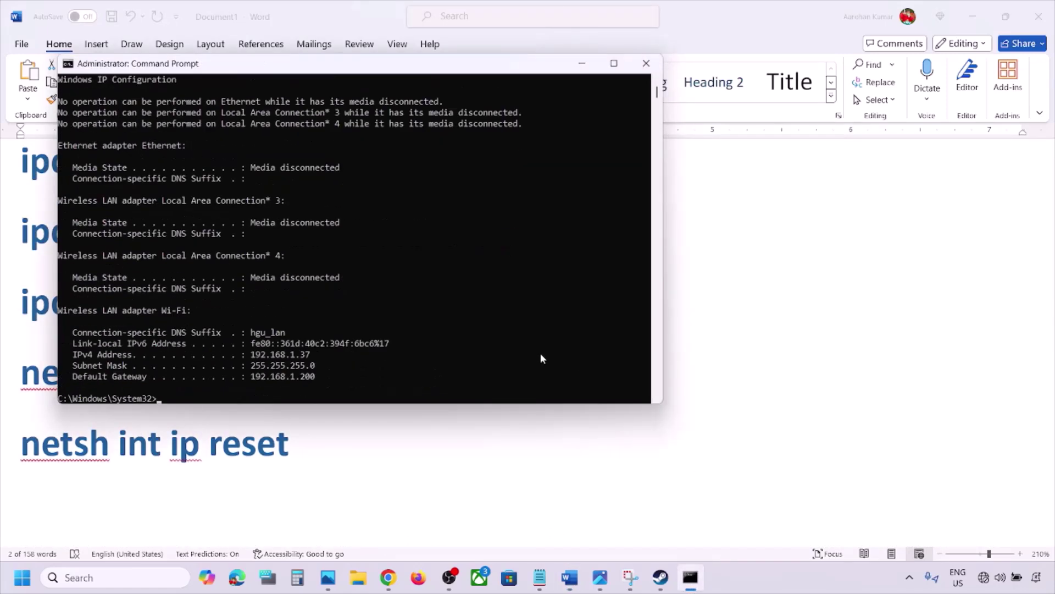
Step: Copy netsh winsock reset from the document and run it in Command Prompt
{"action": "key", "text": "alt+Tab"}
{"action": "left_click_drag", "start_coordinate": [351, 371], "coordinate": [44, 385]}
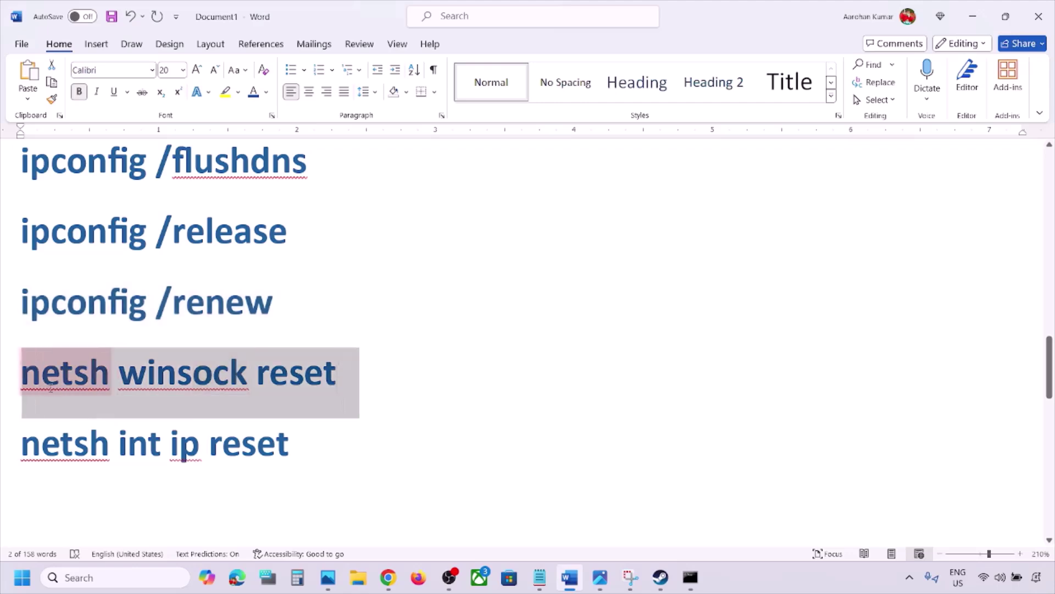
{"action": "left_click", "coordinate": [691, 577]}
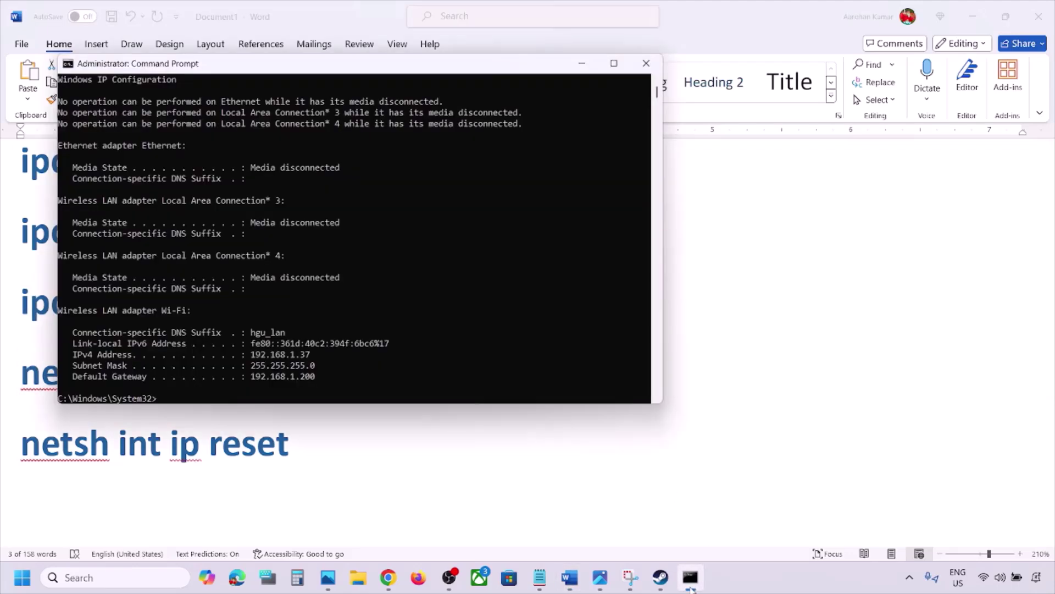
{"action": "key", "text": "ctrl+v"}
{"action": "key", "text": "Return"}
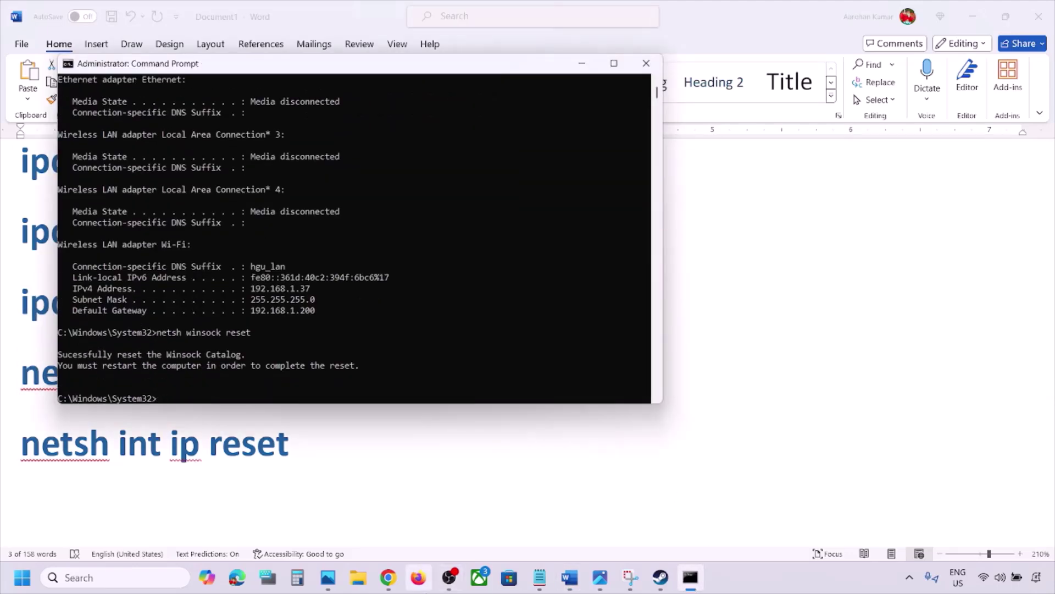
Step: Copy netsh int ip reset from the document, run it in Command Prompt, and mark the closing line of its output
{"action": "key", "text": "alt+Tab"}
{"action": "left_click_drag", "start_coordinate": [332, 444], "coordinate": [25, 448]}
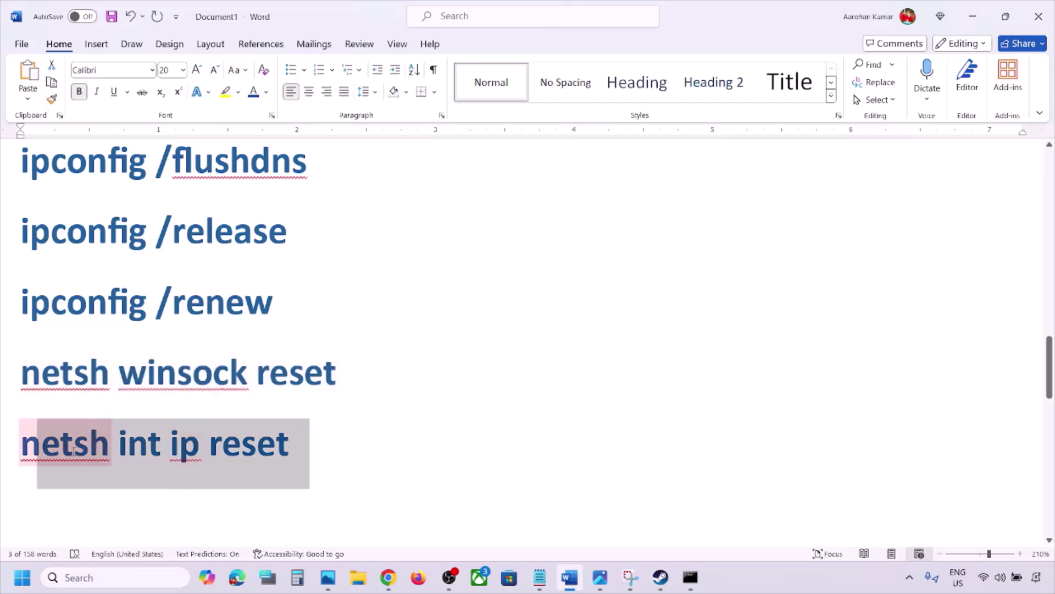
{"action": "left_click", "coordinate": [687, 581]}
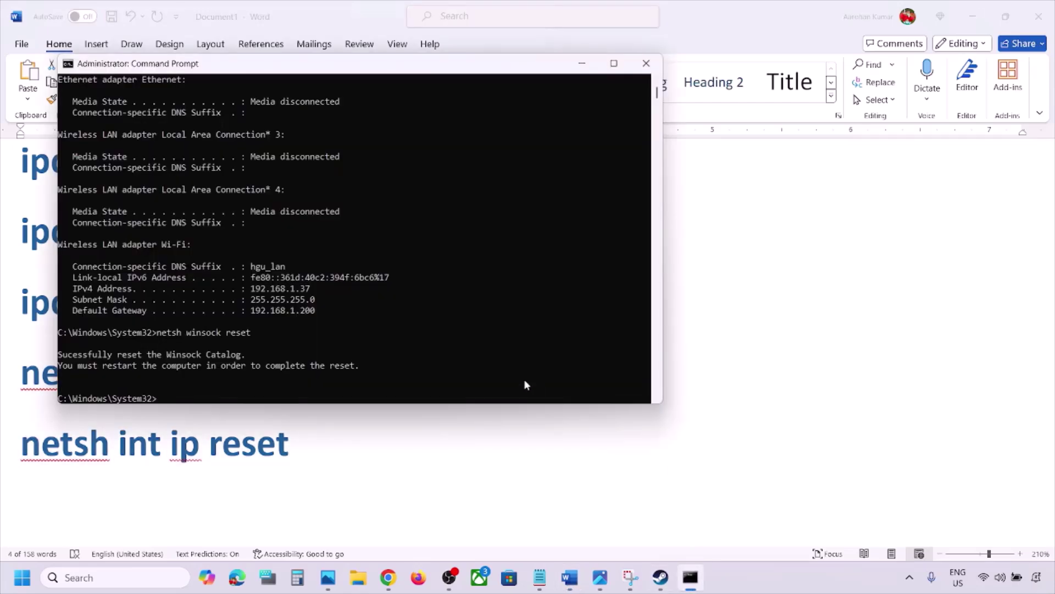
{"action": "key", "text": "ctrl+v"}
{"action": "key", "text": "Return"}
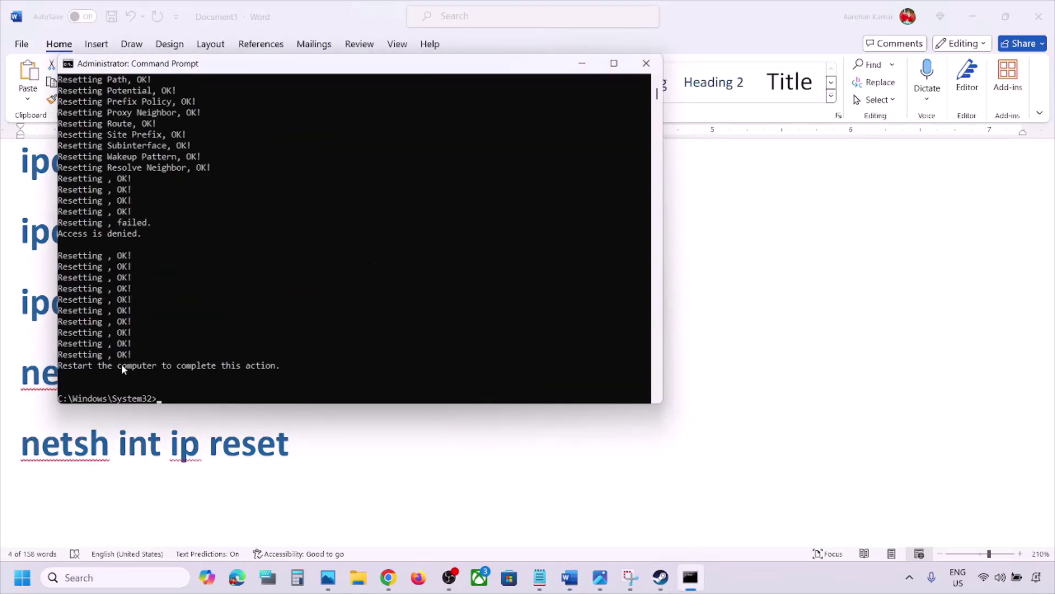
{"action": "left_click_drag", "start_coordinate": [68, 366], "coordinate": [215, 354]}
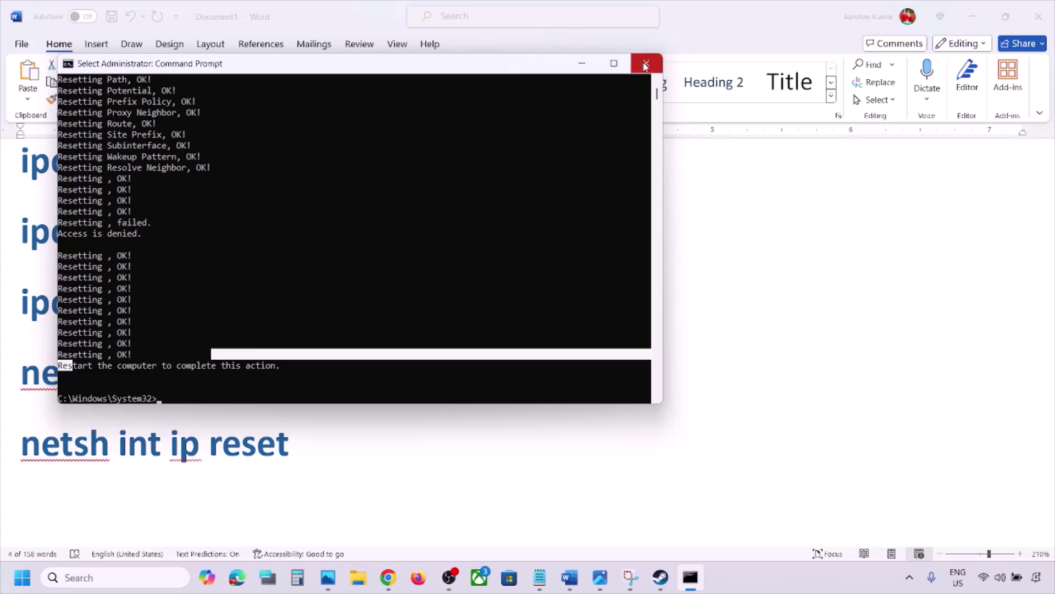
Step: Close Command Prompt and bring up the Windows power options containing Restart
{"action": "left_click", "coordinate": [646, 63]}
{"action": "left_click", "coordinate": [22, 577]}
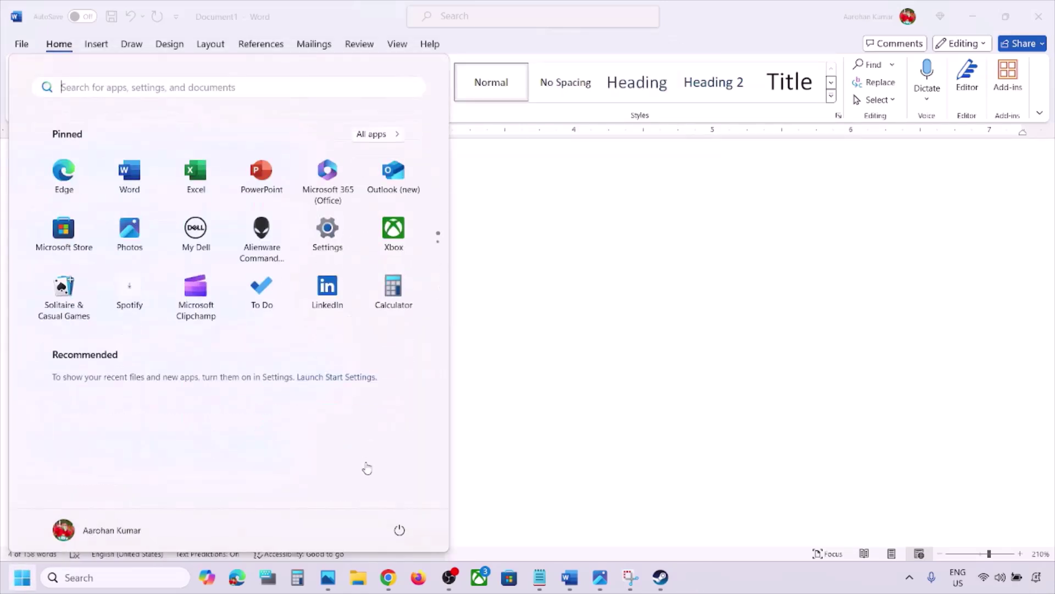
{"action": "left_click", "coordinate": [399, 533]}
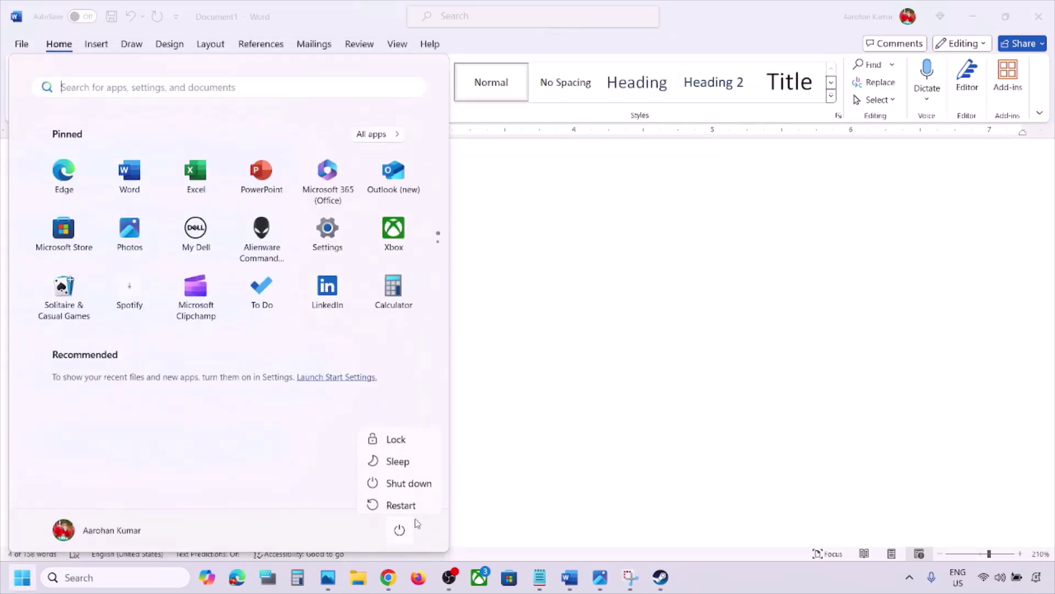
Step: Move on to Step 7 in the document and open Network and Sharing Center from Control Panel
{"action": "left_click", "coordinate": [646, 413]}
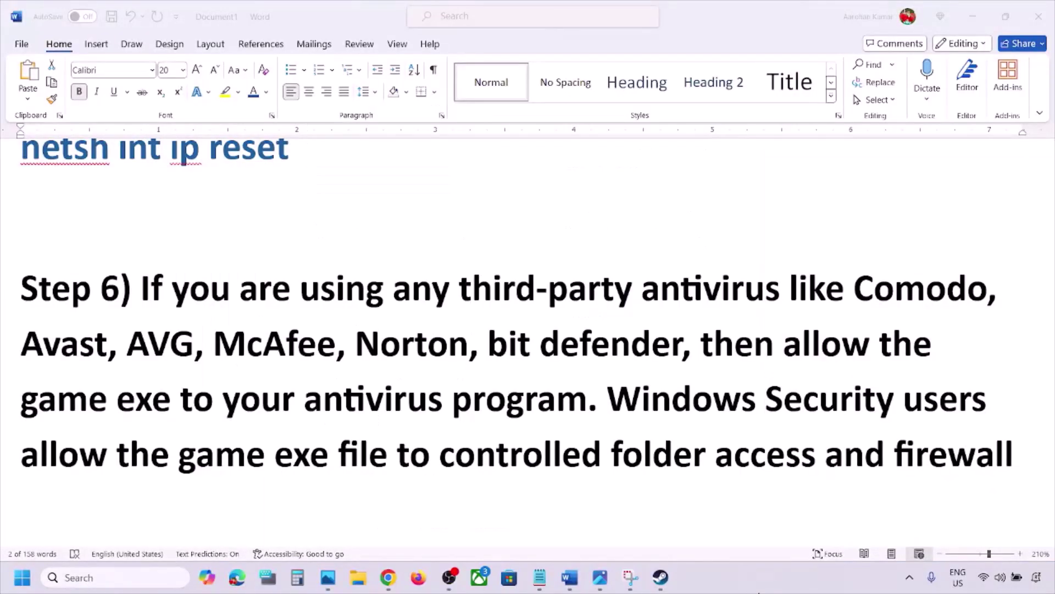
{"action": "scroll", "coordinate": [522, 382], "scroll_direction": "down", "scroll_amount": 3}
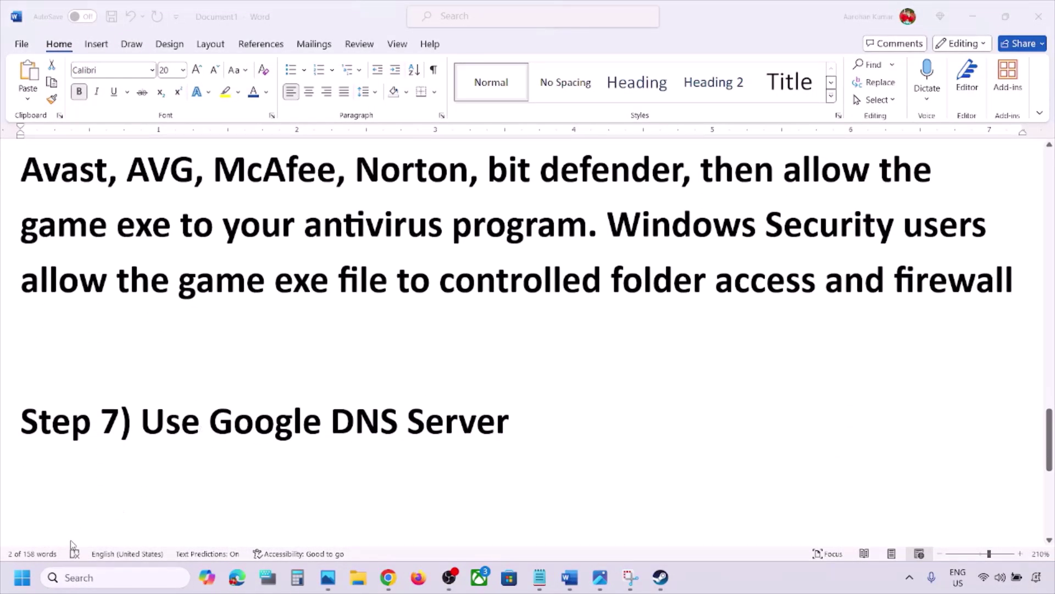
{"action": "left_click", "coordinate": [93, 578]}
{"action": "type", "text": "cont"}
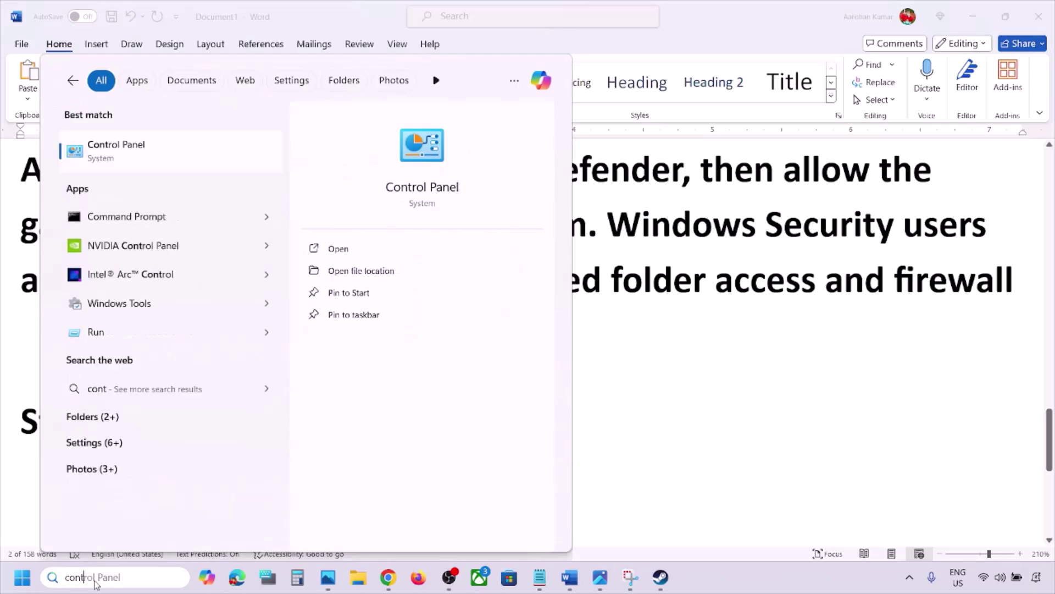
{"action": "type", "text": "rol"}
{"action": "key", "text": "Return"}
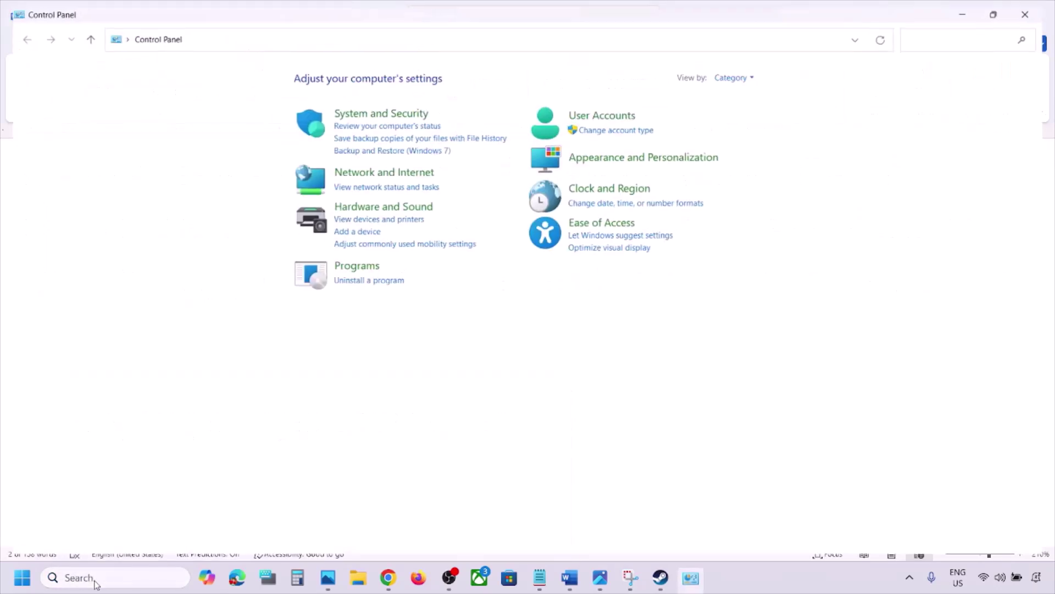
{"action": "left_click", "coordinate": [387, 175]}
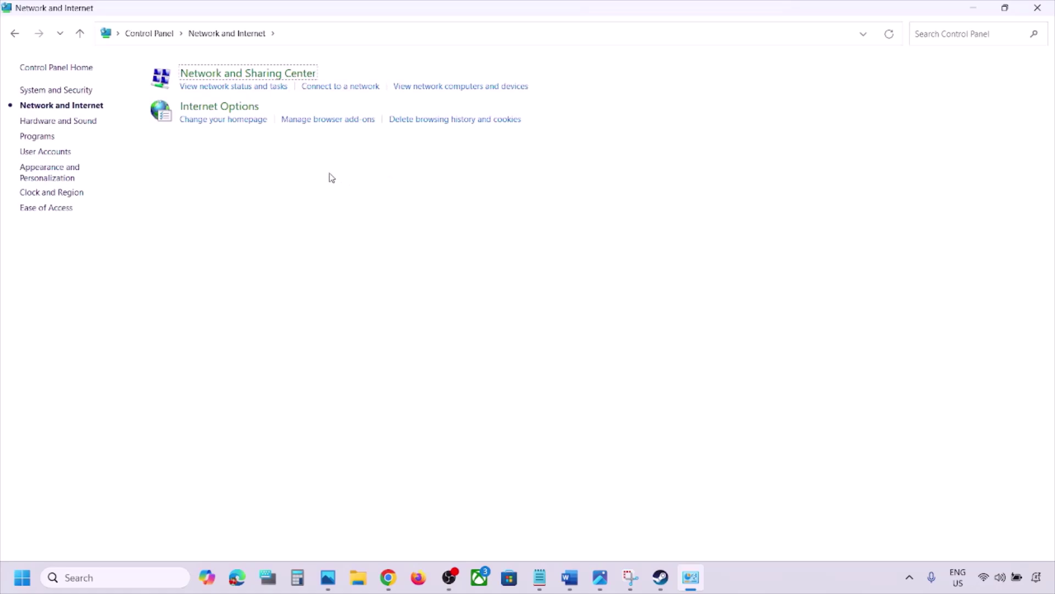
{"action": "left_click", "coordinate": [253, 74]}
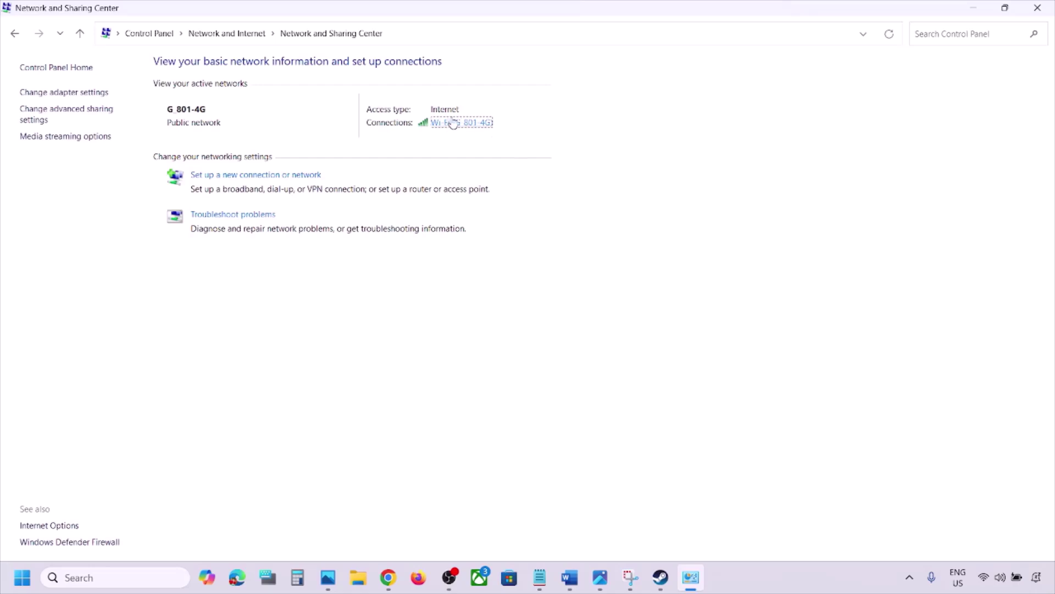
Step: Open the Internet Protocol Version 4 (TCP/IPv4) properties of the active Wi-Fi connection
{"action": "left_click", "coordinate": [459, 124]}
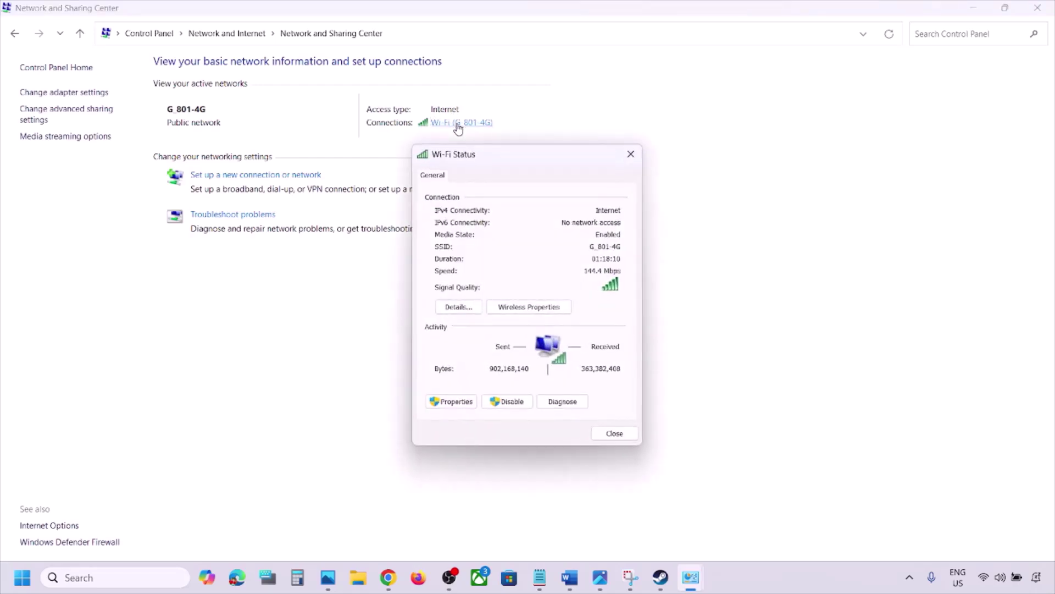
{"action": "left_click", "coordinate": [449, 401]}
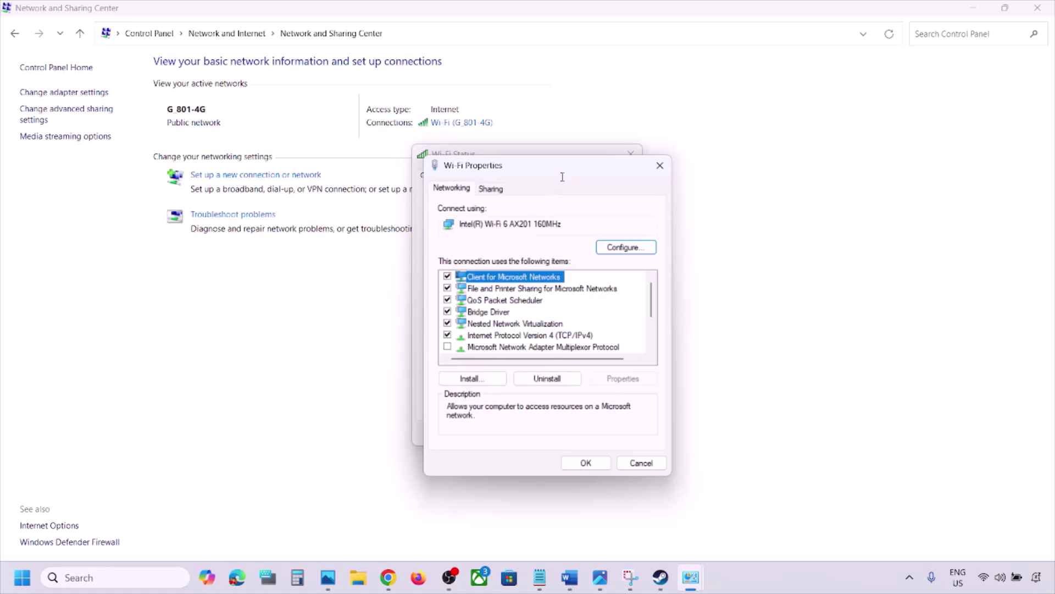
{"action": "left_click", "coordinate": [515, 336]}
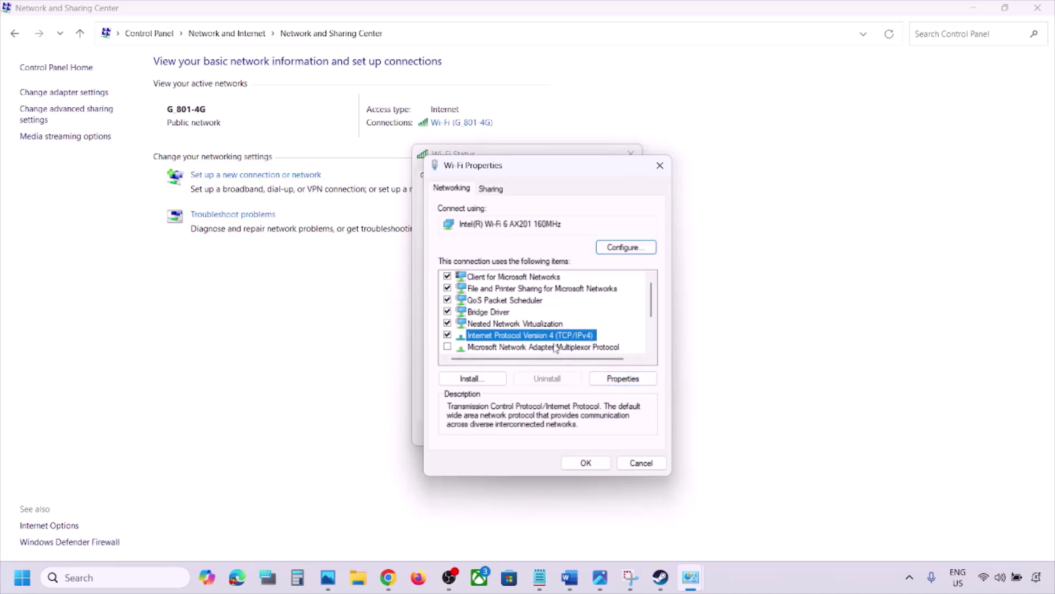
{"action": "left_click", "coordinate": [621, 378]}
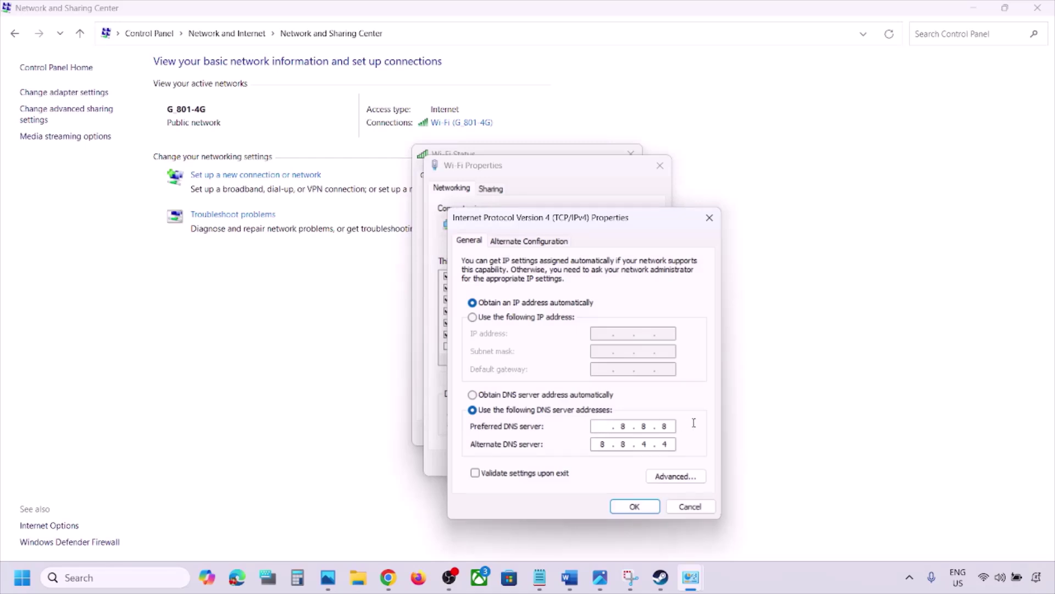
Step: Complete the preferred DNS server as 8.8.8.8, enable validating settings upon exit, apply the changes, and close the diagnostics and Wi-Fi dialogs
{"action": "type", "text": "8"}
{"action": "left_click", "coordinate": [474, 476]}
{"action": "left_click", "coordinate": [624, 507]}
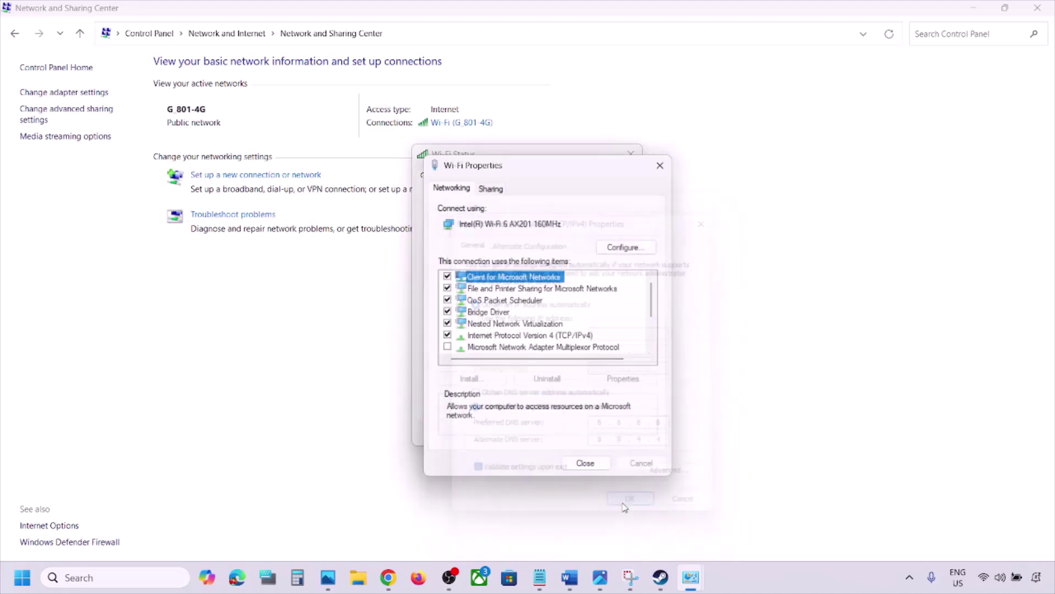
{"action": "left_click", "coordinate": [591, 463]}
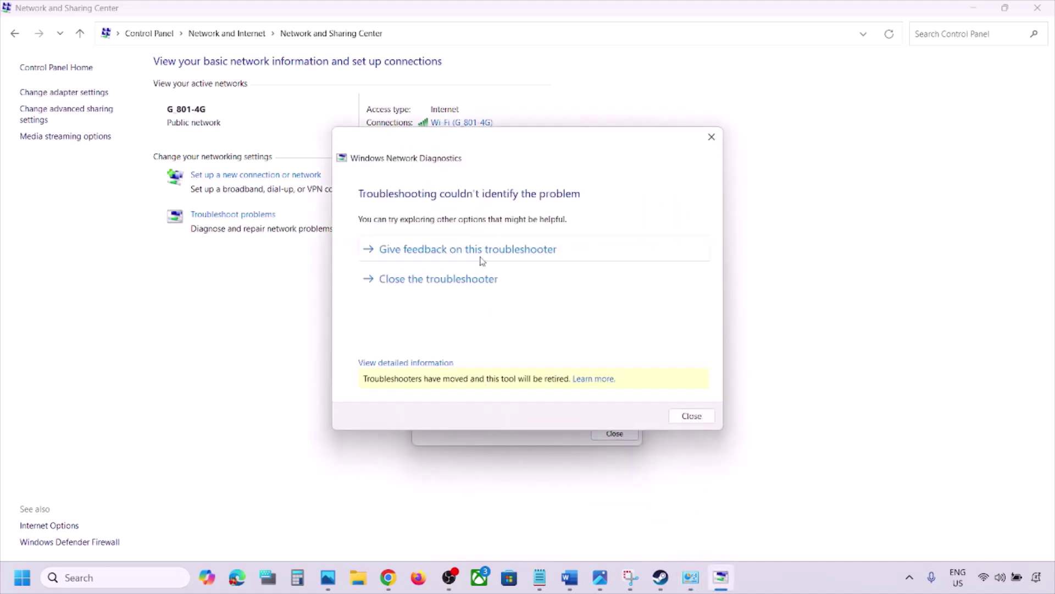
{"action": "left_click", "coordinate": [537, 285]}
{"action": "left_click", "coordinate": [614, 433]}
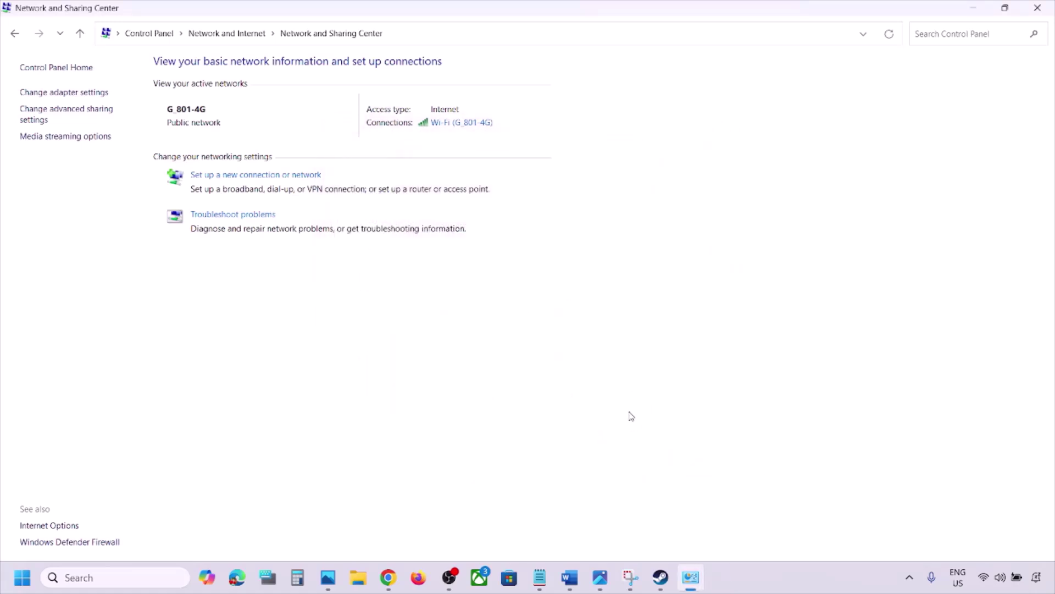
Step: Return to the Word document and mark "Switch to a different network" in Step 8
{"action": "left_click", "coordinate": [569, 577]}
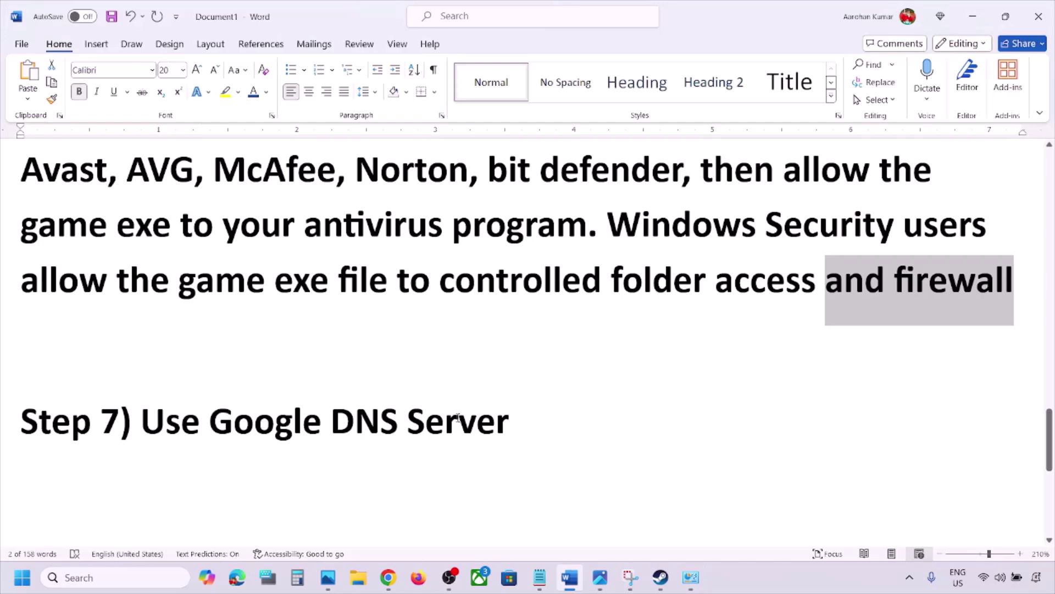
{"action": "scroll", "coordinate": [458, 418], "scroll_direction": "down", "scroll_amount": 3}
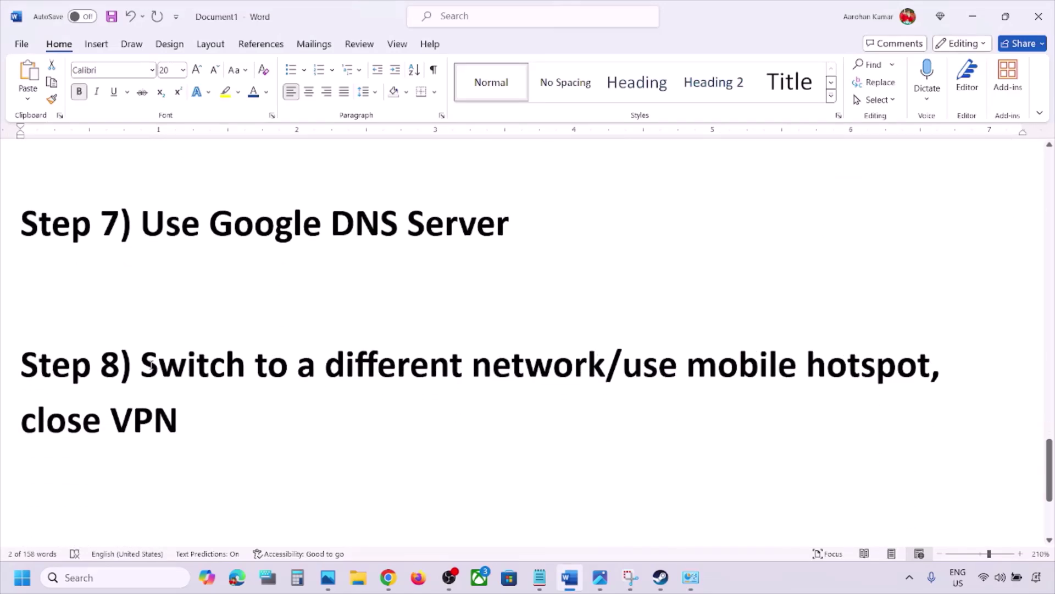
{"action": "left_click_drag", "start_coordinate": [152, 366], "coordinate": [559, 344]}
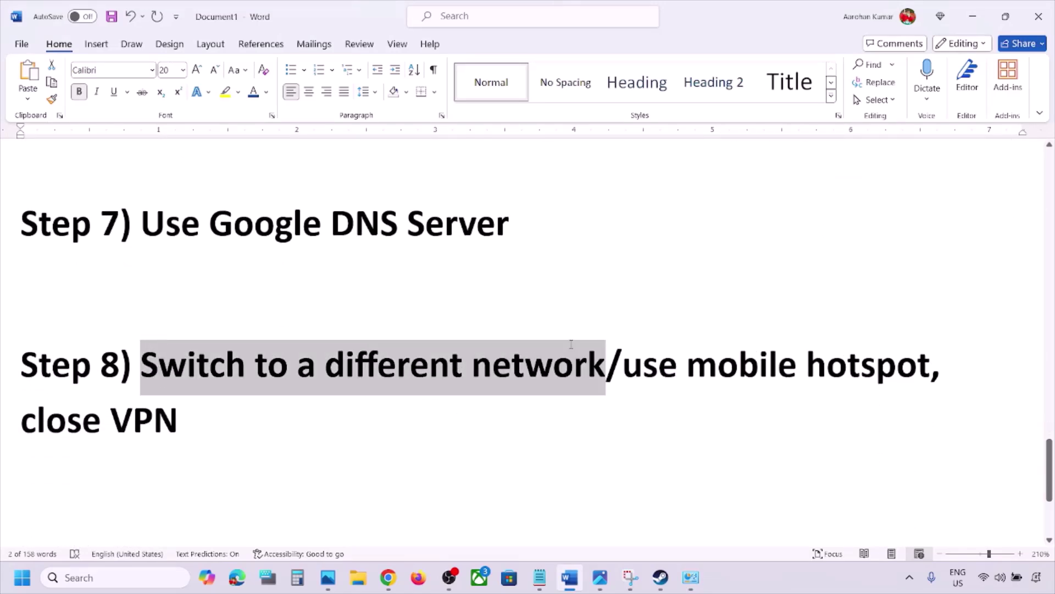
Step: Connect the computer to the G_801-5G Wi-Fi network and return to the document
{"action": "left_click", "coordinate": [981, 579]}
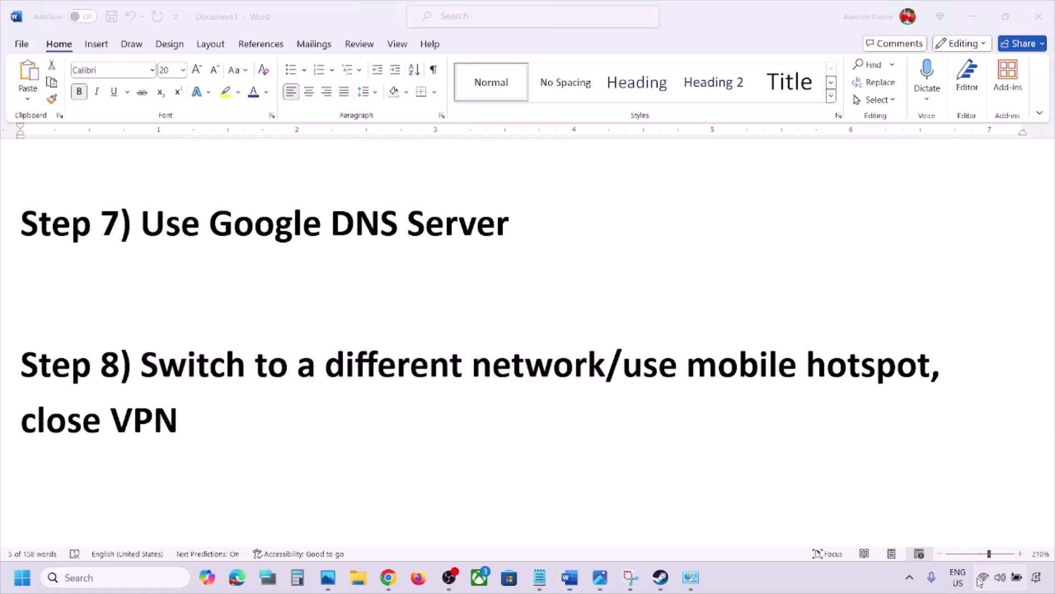
{"action": "left_click", "coordinate": [866, 316]}
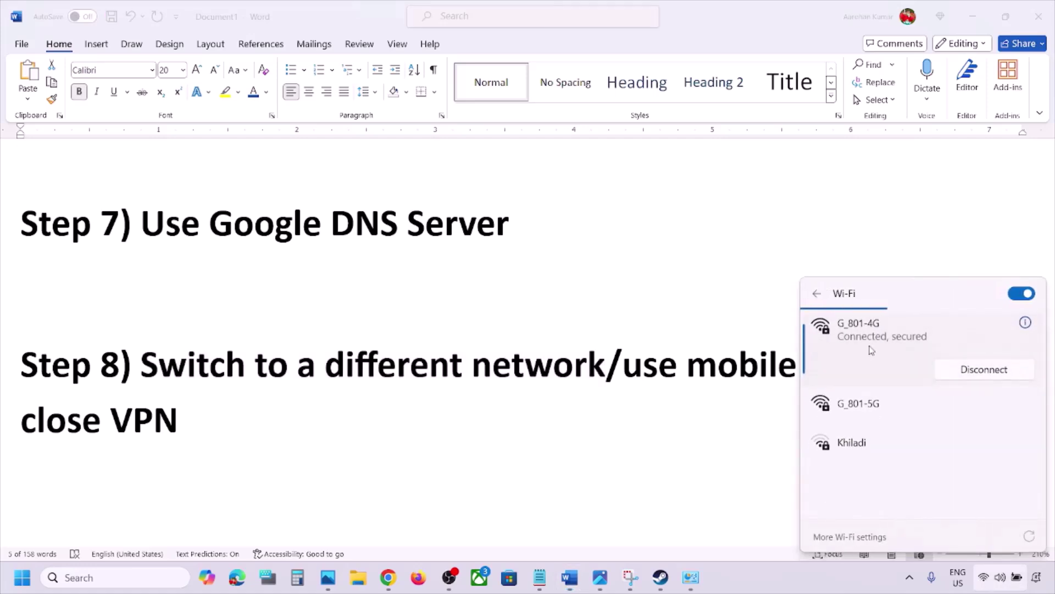
{"action": "left_click", "coordinate": [870, 405]}
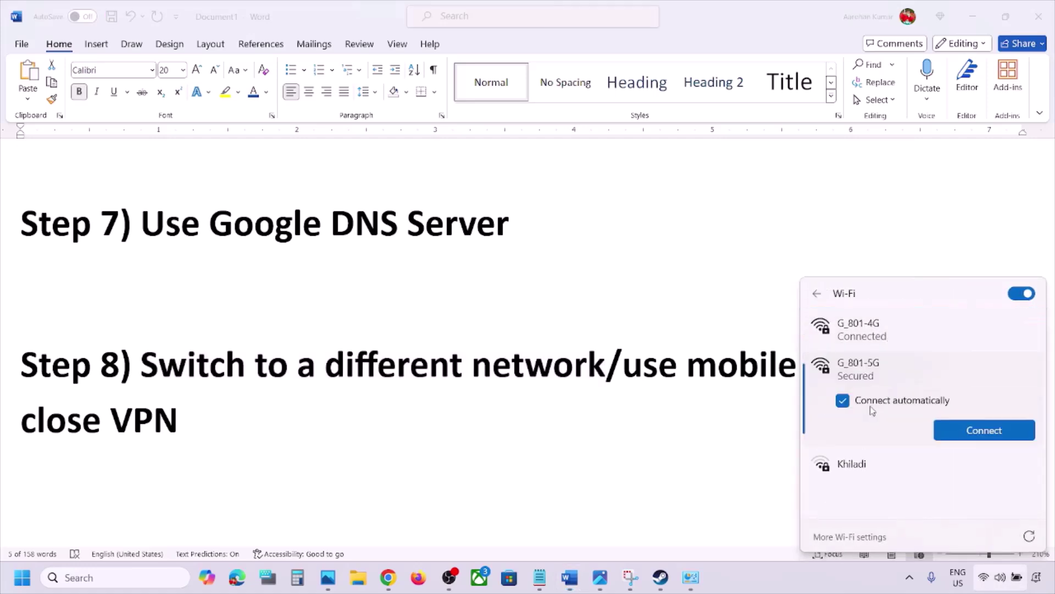
{"action": "left_click", "coordinate": [961, 433]}
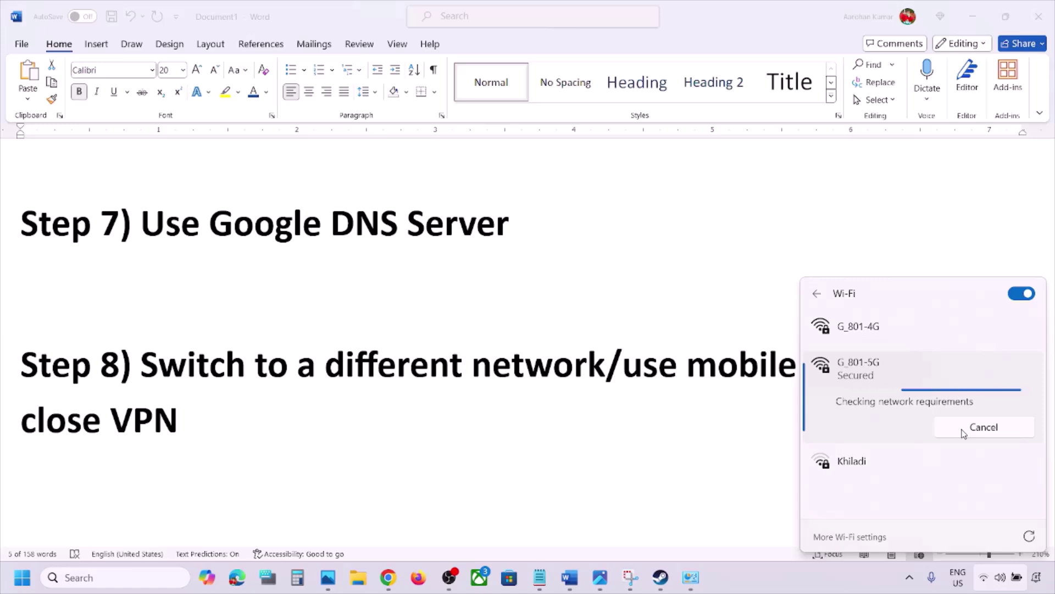
{"action": "left_click", "coordinate": [702, 357]}
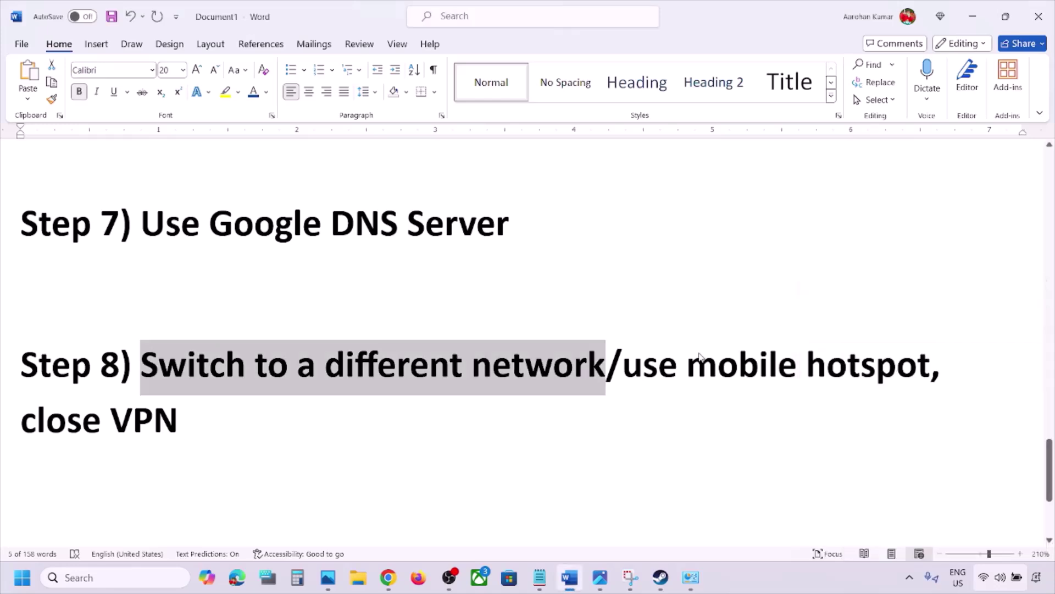
Step: Mark "use mobile hotspot" in Step 8 and look at the list of available Wi-Fi networks
{"action": "left_click_drag", "start_coordinate": [627, 367], "coordinate": [871, 367]}
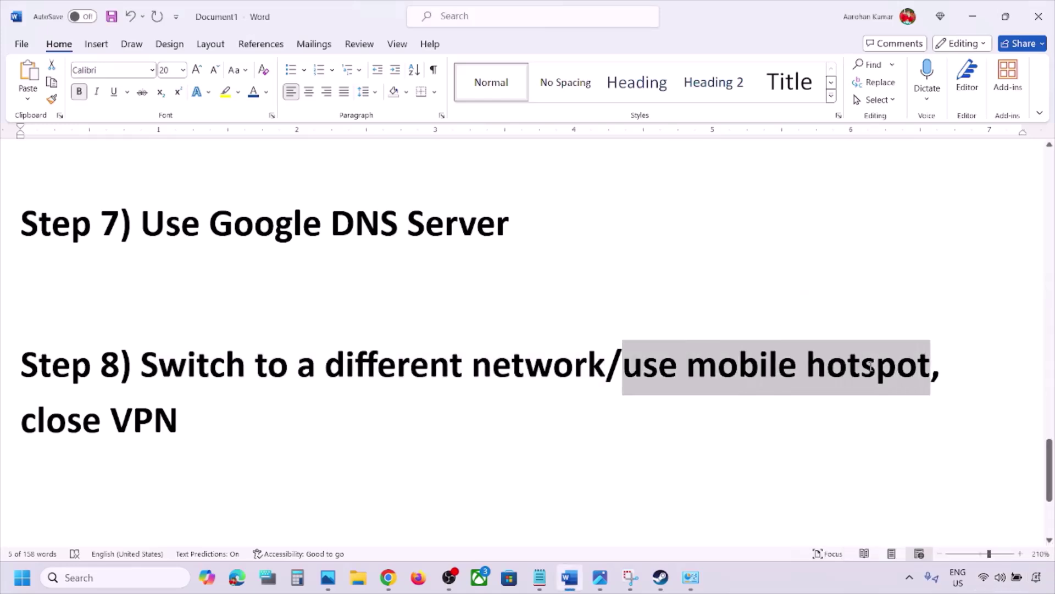
{"action": "left_click", "coordinate": [870, 367]}
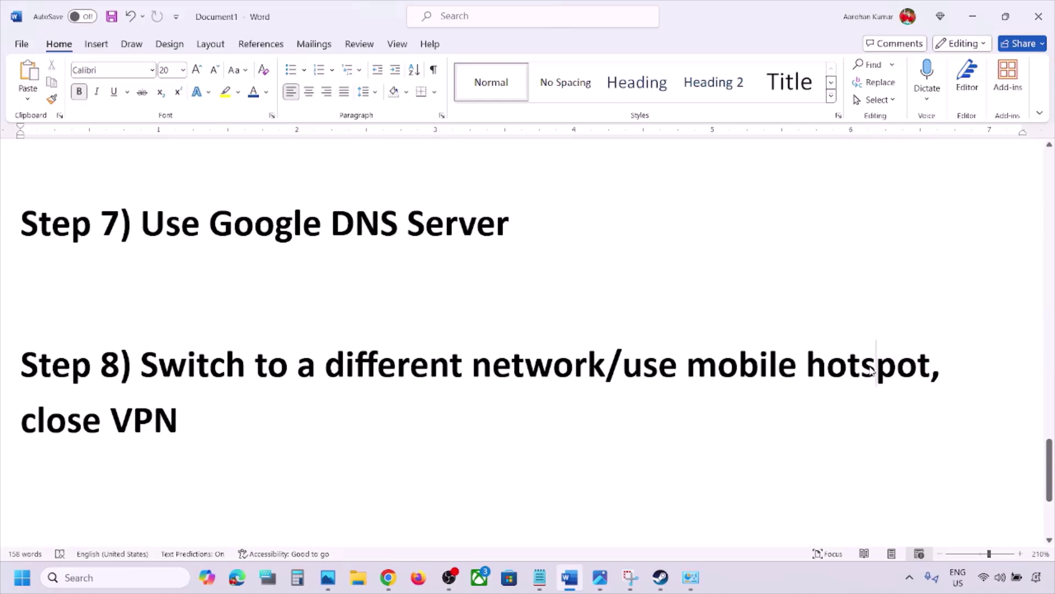
{"action": "left_click", "coordinate": [984, 577]}
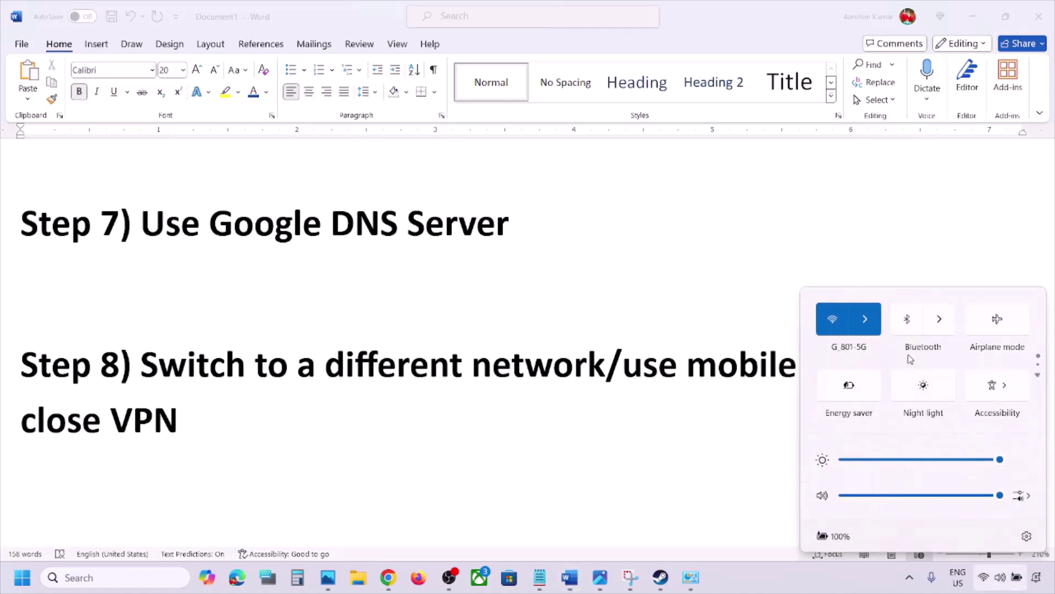
{"action": "left_click", "coordinate": [865, 318]}
{"action": "left_click", "coordinate": [686, 376]}
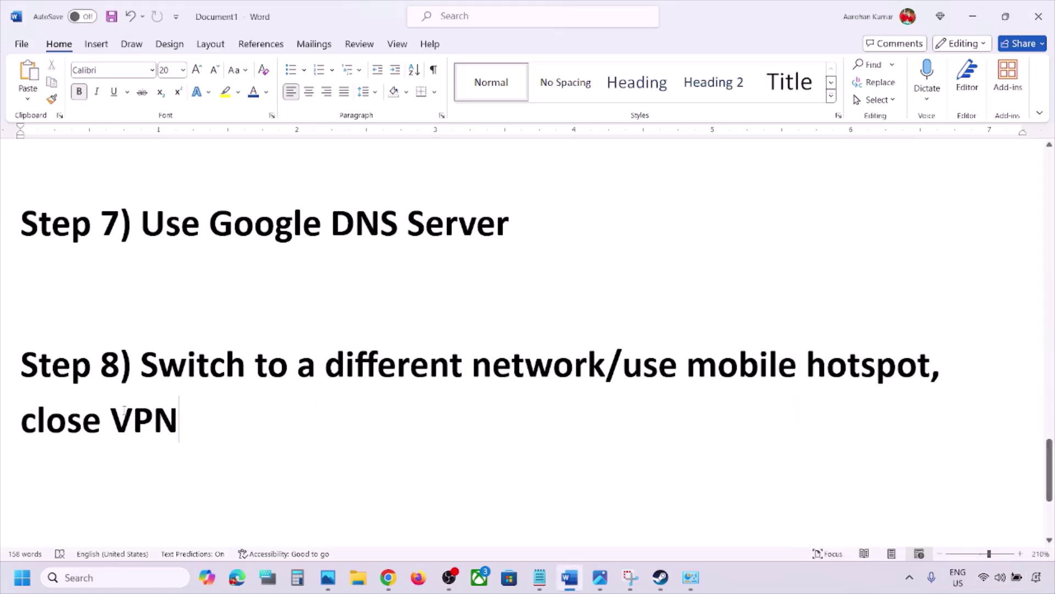
Step: Mark "close VPN" in Step 8 and "Use Ethernet connection" in Step 9 of the document
{"action": "left_click_drag", "start_coordinate": [125, 408], "coordinate": [49, 417]}
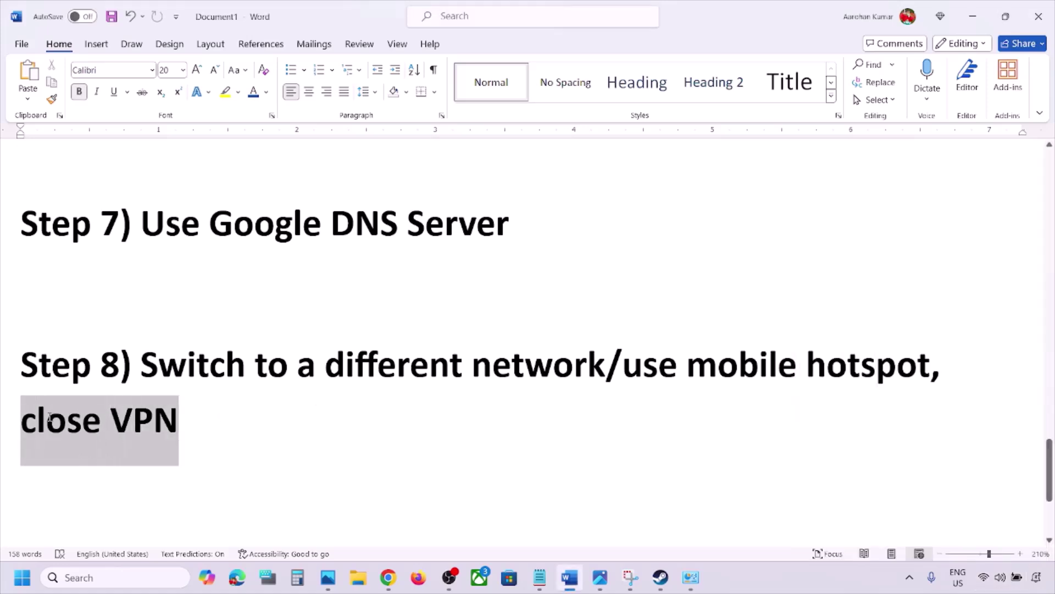
{"action": "left_click", "coordinate": [257, 432]}
{"action": "scroll", "coordinate": [257, 436], "scroll_direction": "down", "scroll_amount": 2}
{"action": "scroll", "coordinate": [258, 436], "scroll_direction": "down", "scroll_amount": 2}
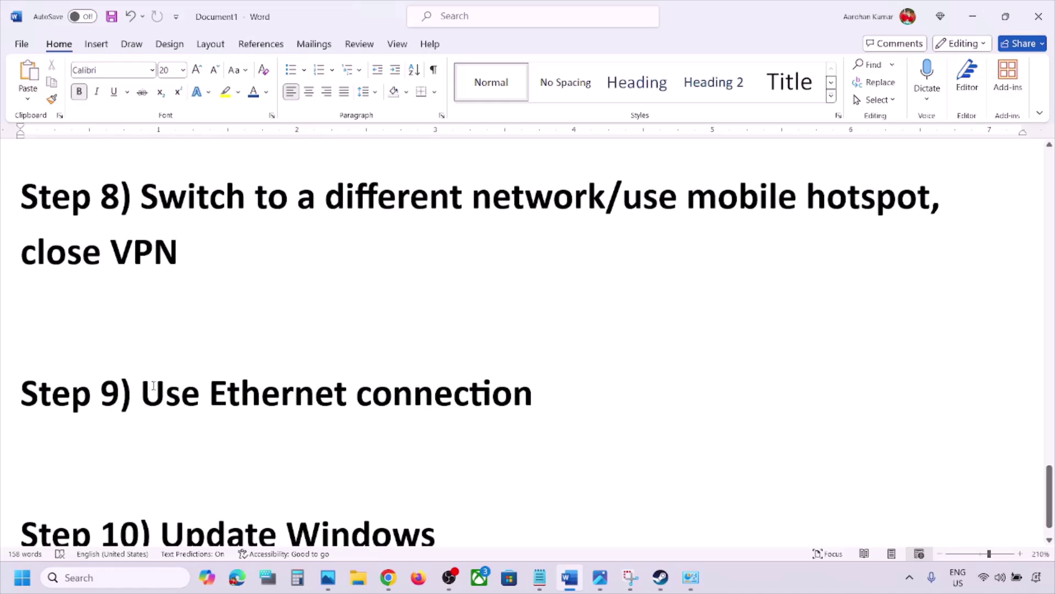
{"action": "left_click_drag", "start_coordinate": [143, 392], "coordinate": [526, 392]}
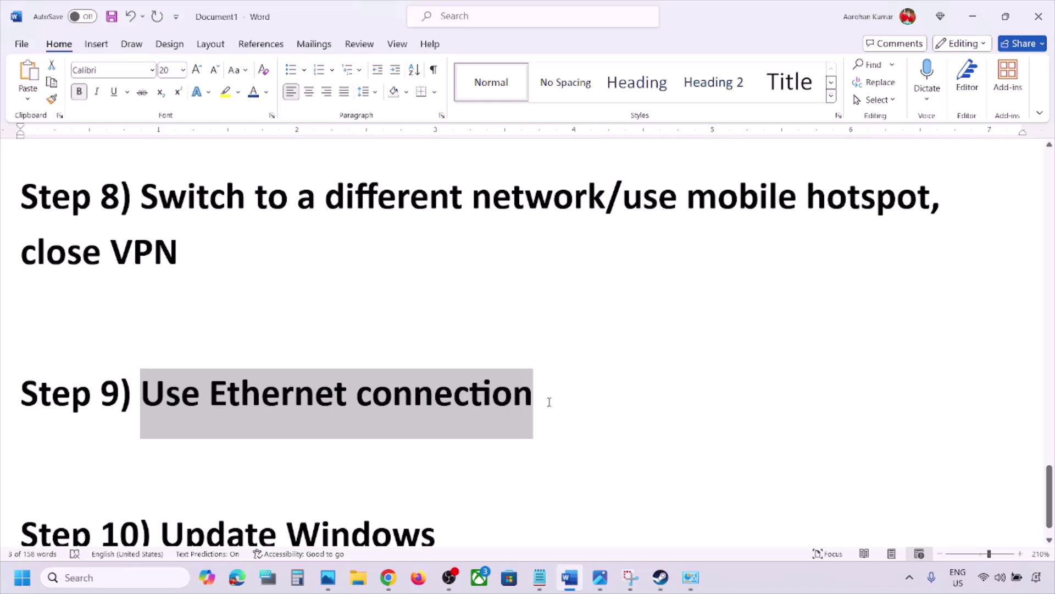
Step: Mark "Update Windows" in Step 10 and run a check for updates in the Windows Update settings
{"action": "scroll", "coordinate": [478, 397], "scroll_direction": "down", "scroll_amount": 2}
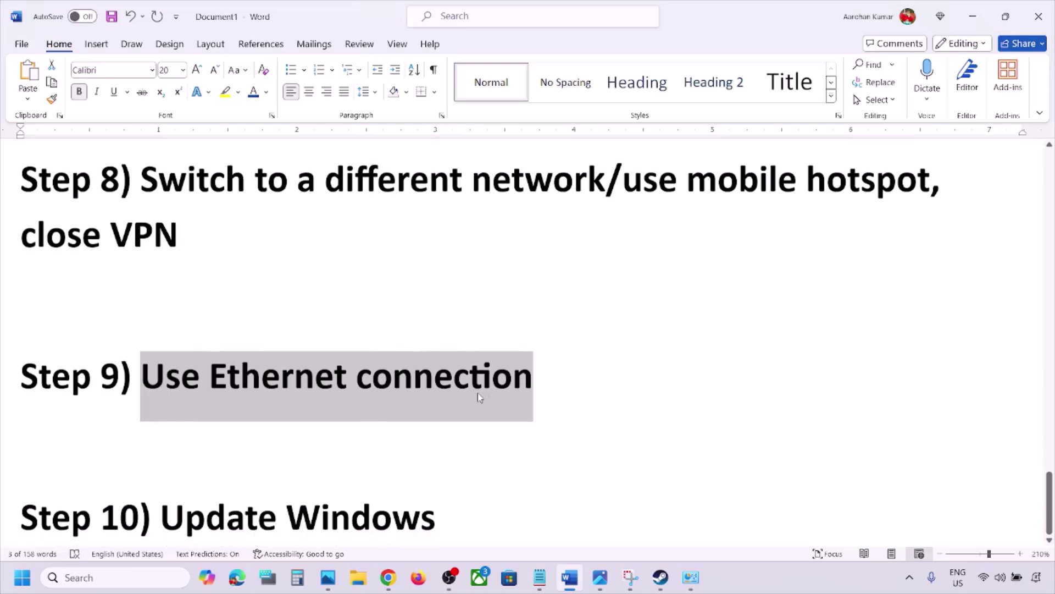
{"action": "left_click_drag", "start_coordinate": [162, 492], "coordinate": [462, 484]}
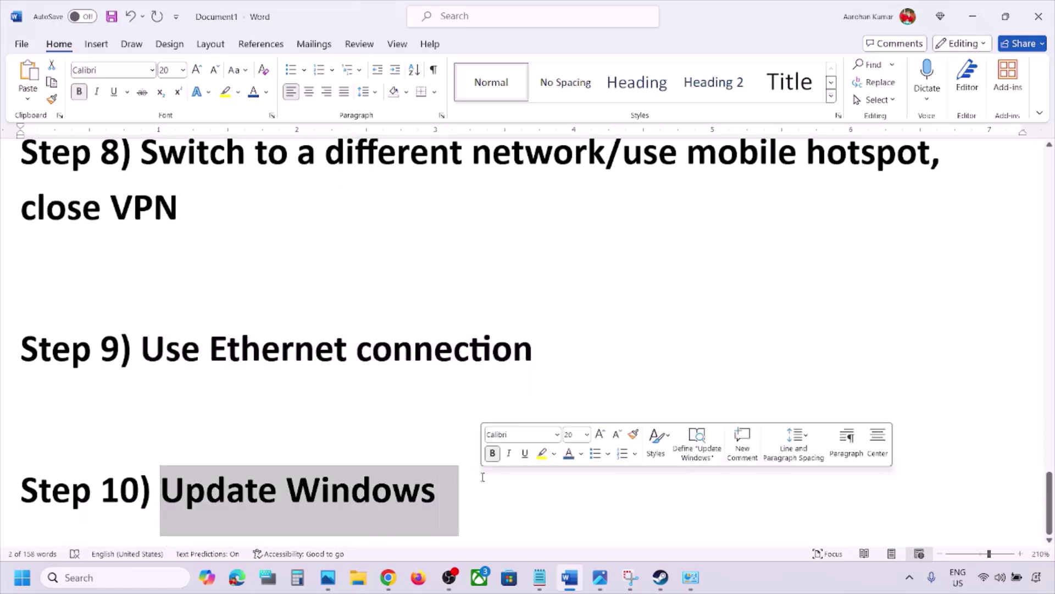
{"action": "key", "text": "super+i"}
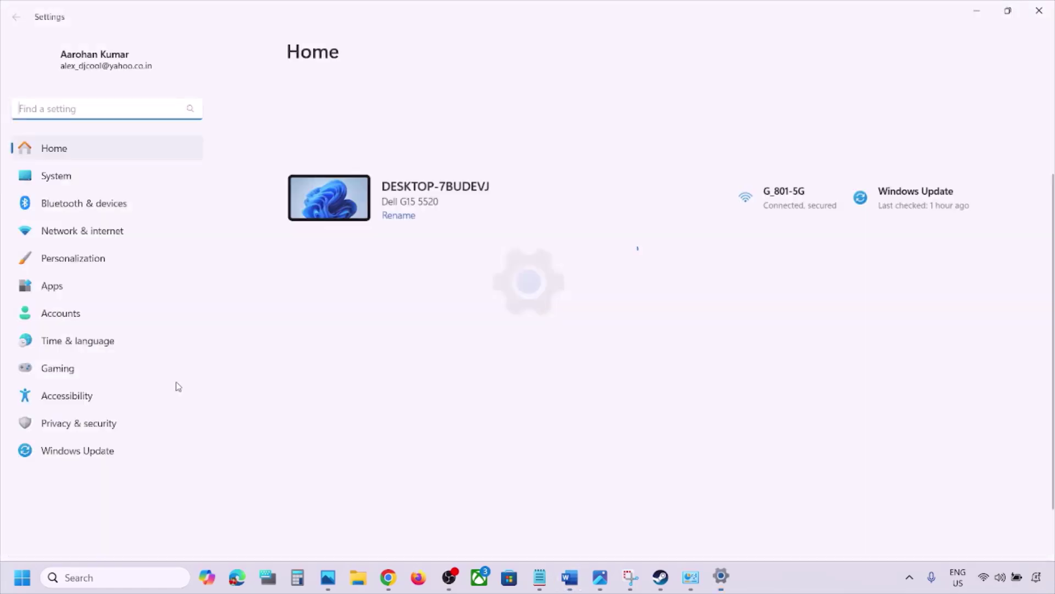
{"action": "left_click", "coordinate": [73, 449]}
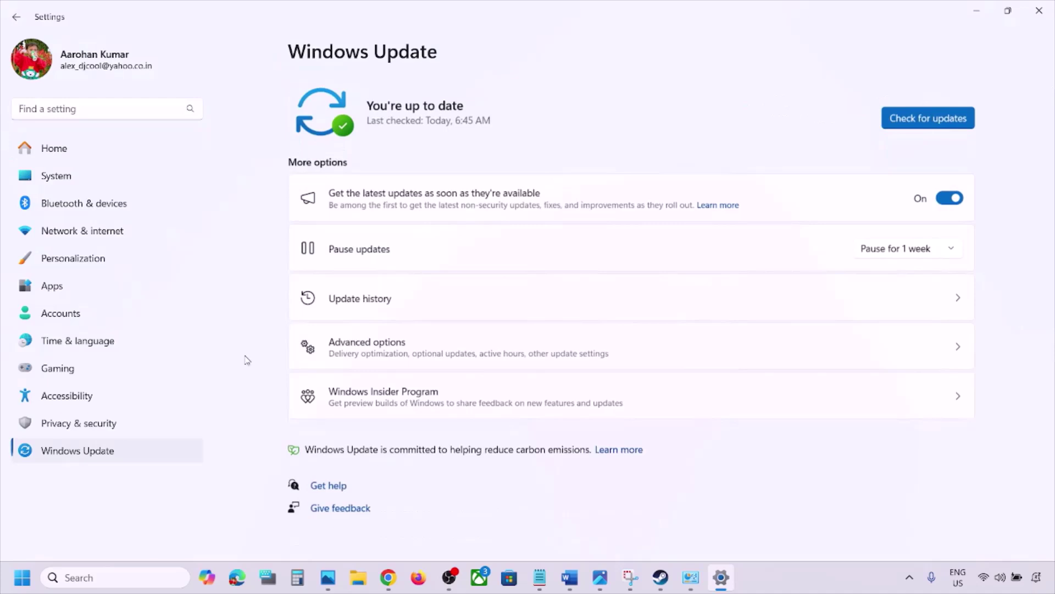
{"action": "left_click", "coordinate": [902, 117]}
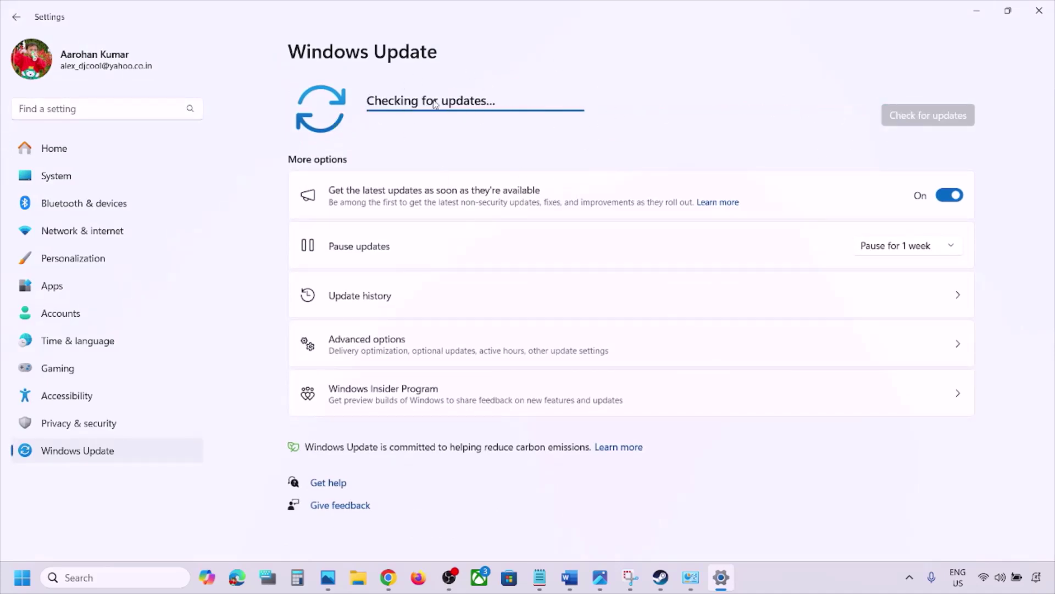
Step: Bring up the Windows power options to show Restart, and dismiss them without choosing one
{"action": "left_click", "coordinate": [22, 578]}
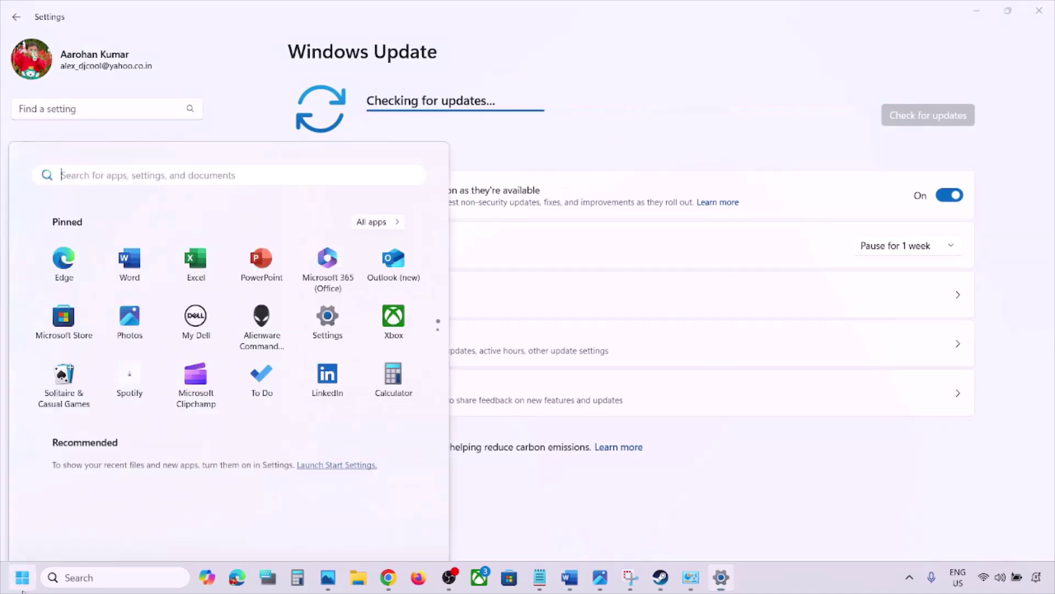
{"action": "left_click", "coordinate": [396, 533]}
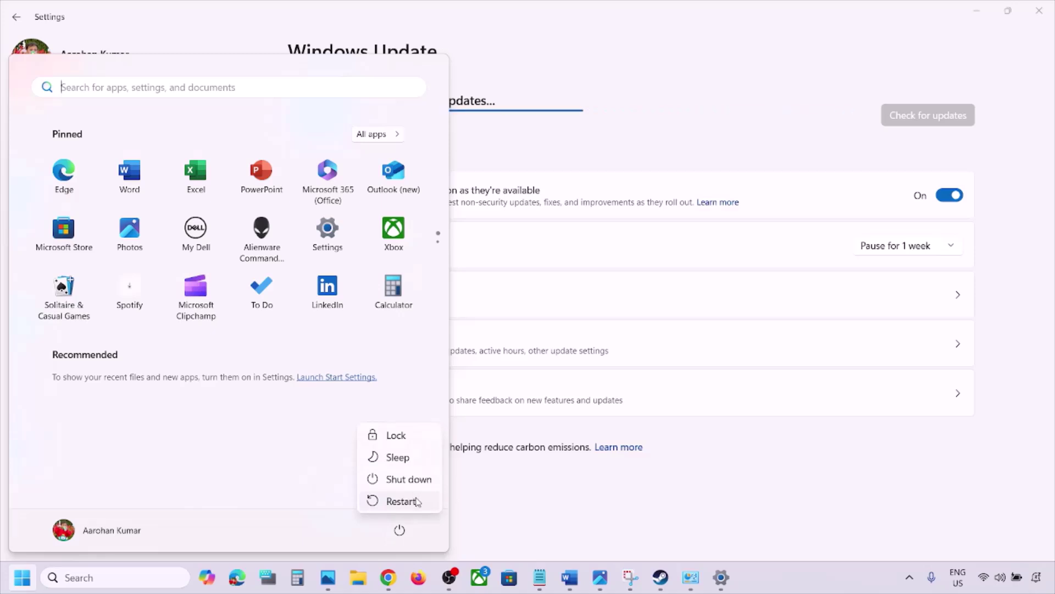
{"action": "left_click", "coordinate": [778, 459]}
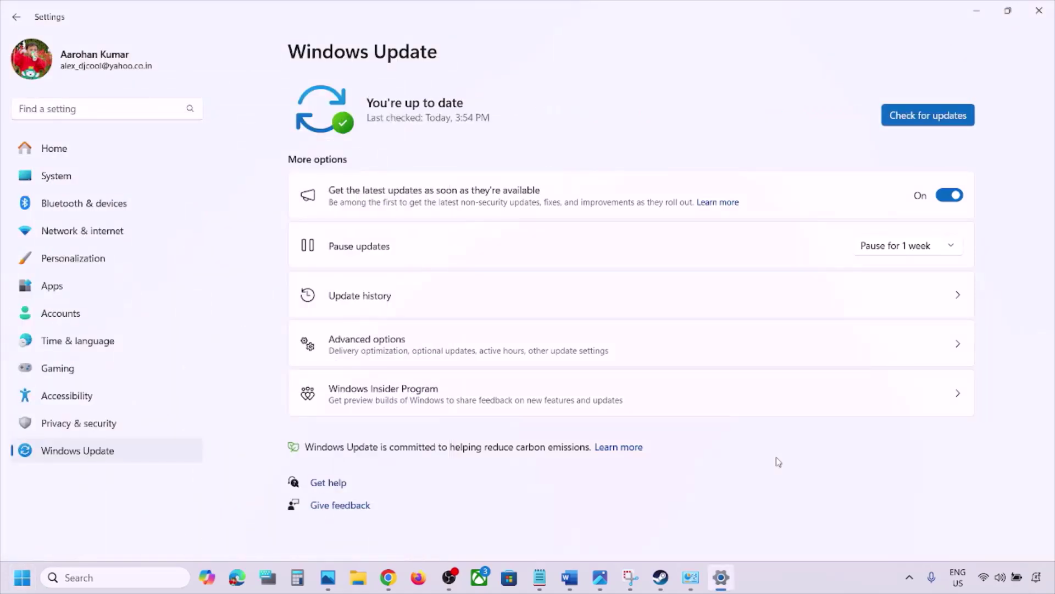
{"action": "left_click", "coordinate": [781, 581]}
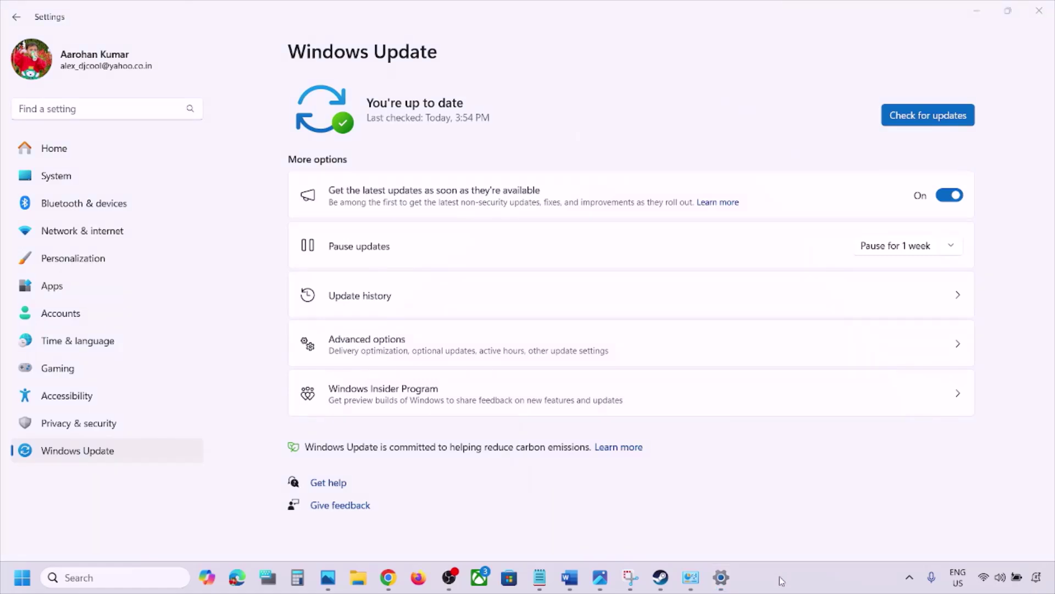